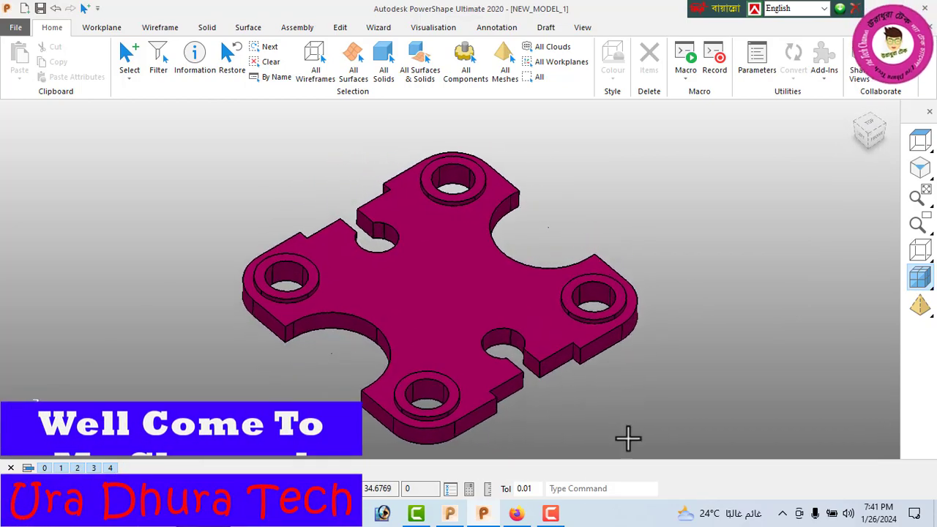
# Open the Exercise-15 PDF and scroll through the 280 × 280 plate drawing
pyautogui.click(516, 513)
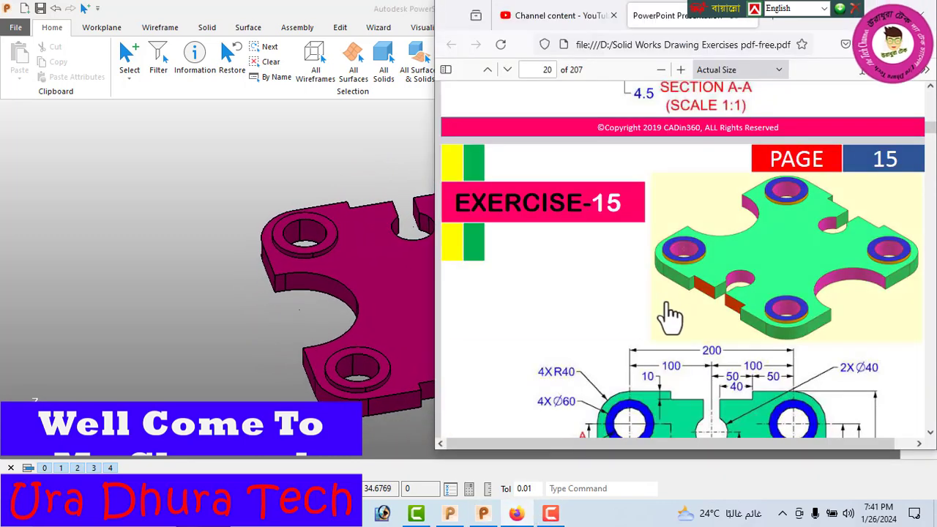
pyautogui.scroll(-2, 671, 322)
pyautogui.scroll(-3, 674, 340)
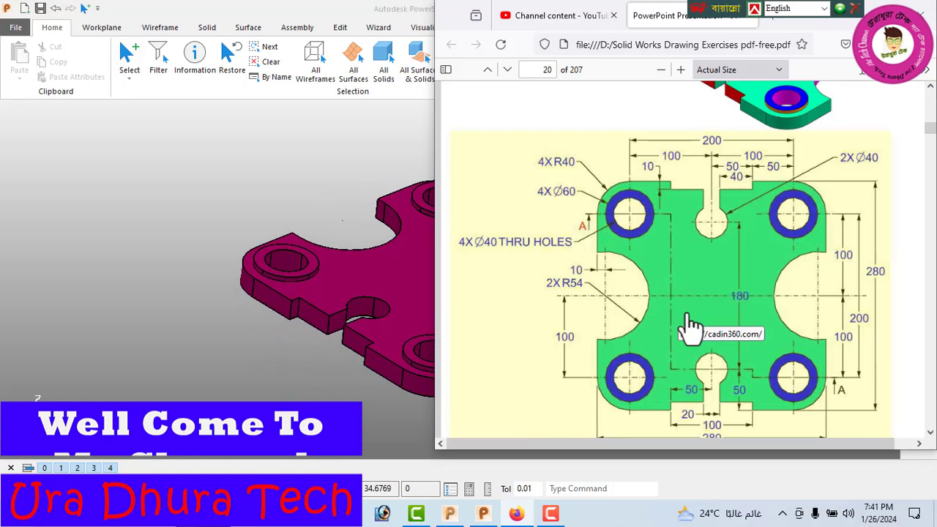
pyautogui.scroll(-3, 692, 323)
pyautogui.scroll(2, 706, 325)
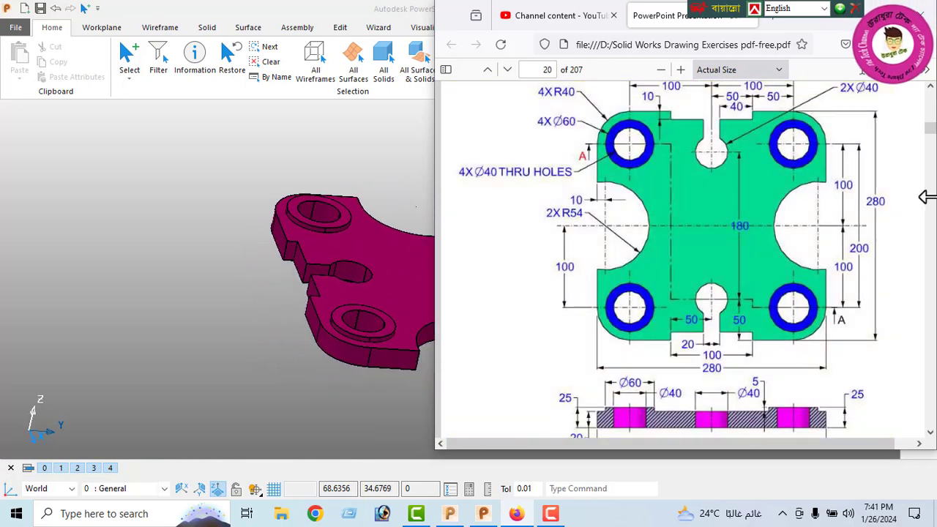
pyautogui.moveTo(932, 134); pyautogui.dragTo(932, 126)
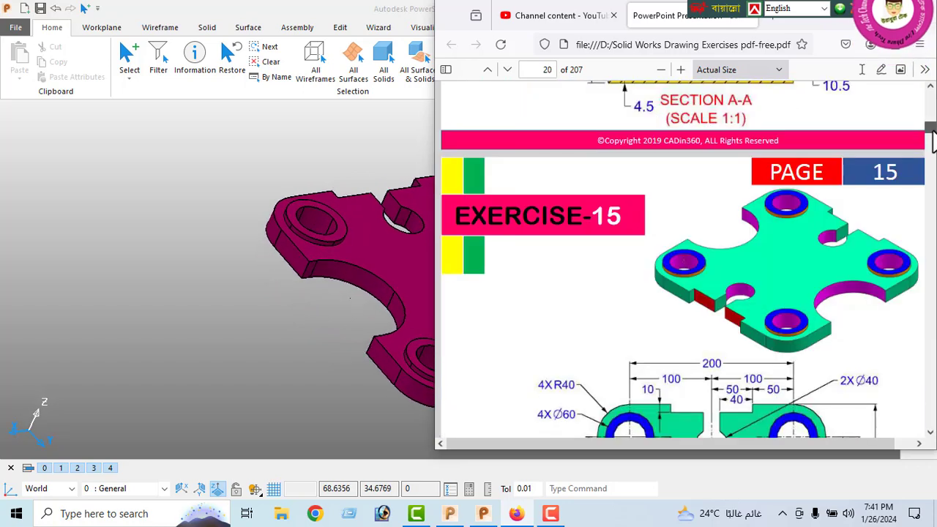
pyautogui.scroll(-2, 835, 271)
pyautogui.scroll(-2, 837, 271)
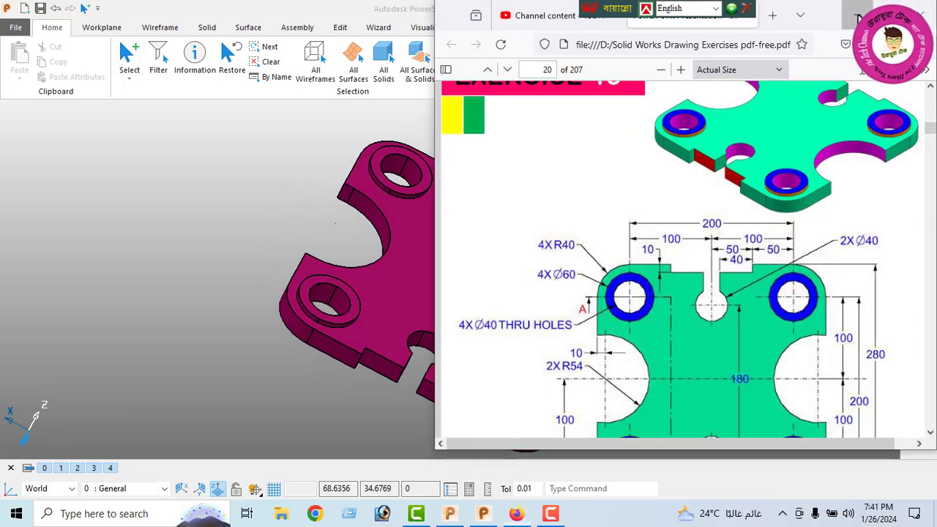
# Orbit the finished plate model, then return to the PDF to recheck its dimensions
pyautogui.click(853, 14)
pyautogui.moveTo(703, 197)
pyautogui.mouseDown(button='middle')
pyautogui.moveTo(279, 394)
pyautogui.moveTo(581, 224)
pyautogui.moveTo(500, 328)
pyautogui.moveTo(480, 336)
pyautogui.moveTo(423, 324)
pyautogui.moveTo(381, 272)
pyautogui.moveTo(431, 317)
pyautogui.moveTo(456, 295)
pyautogui.mouseUp(button='middle')
pyautogui.hotkey('alt', 'Tab')
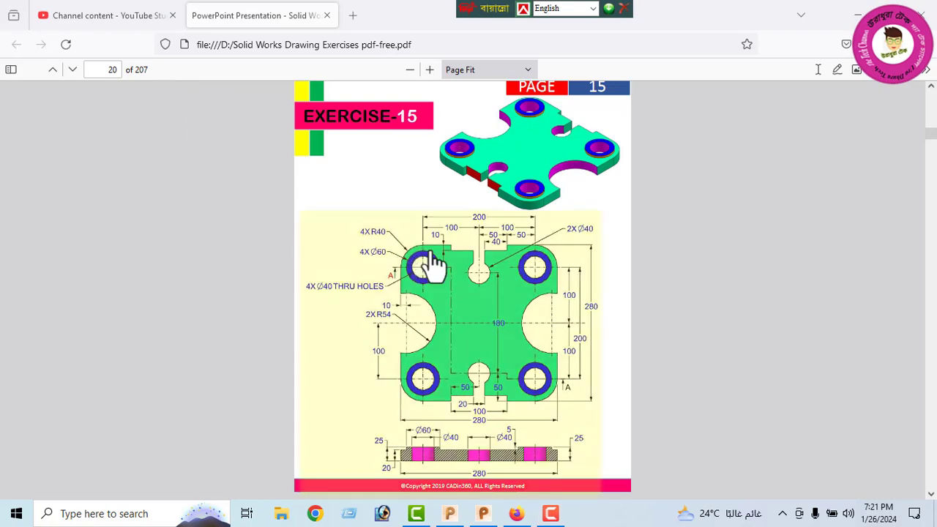
pyautogui.scroll(2, 492, 311)
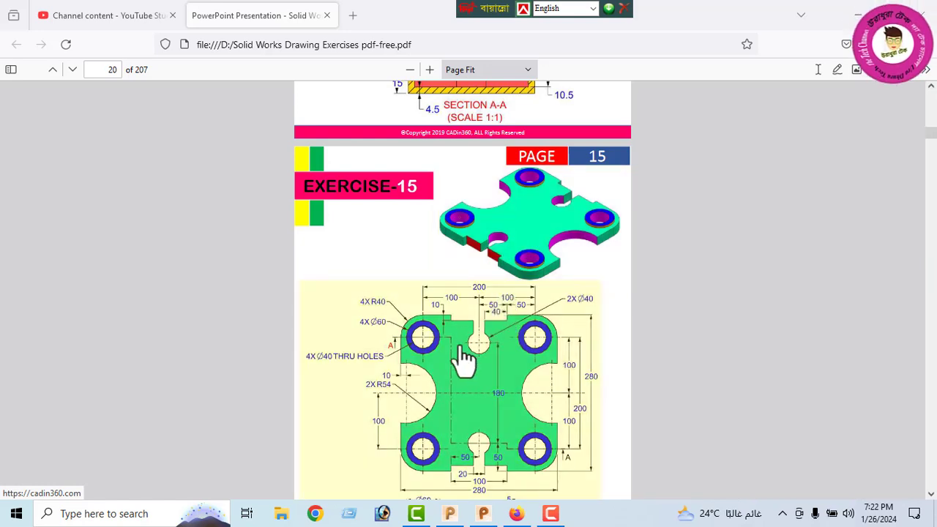
pyautogui.scroll(-2, 516, 343)
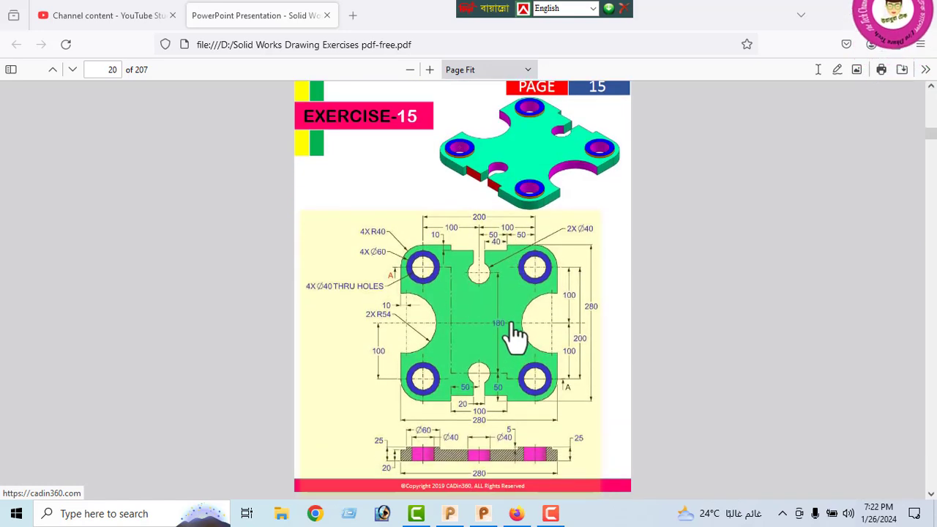
pyautogui.scroll(-2, 432, 296)
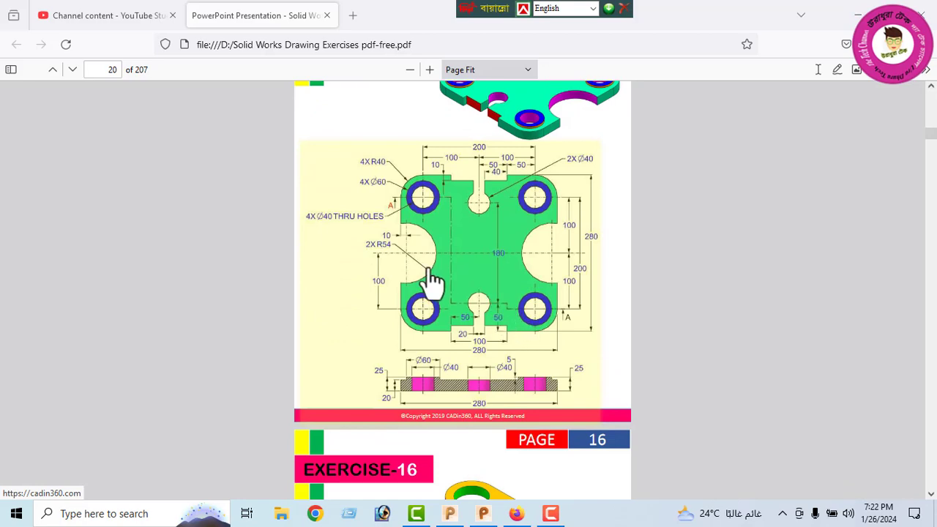
pyautogui.scroll(2, 539, 271)
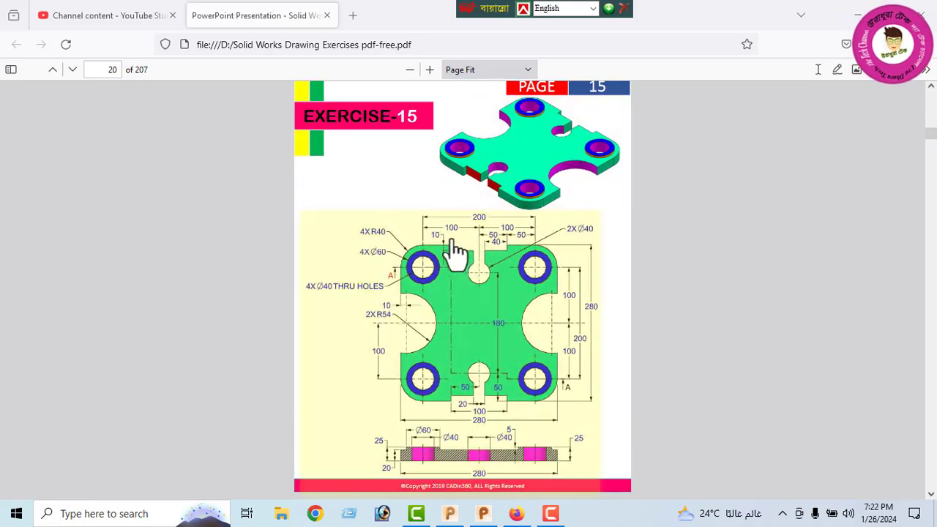
# Show the Playlists list under YouTube Studio's Channel content and scroll the playlist table
pyautogui.click(114, 15)
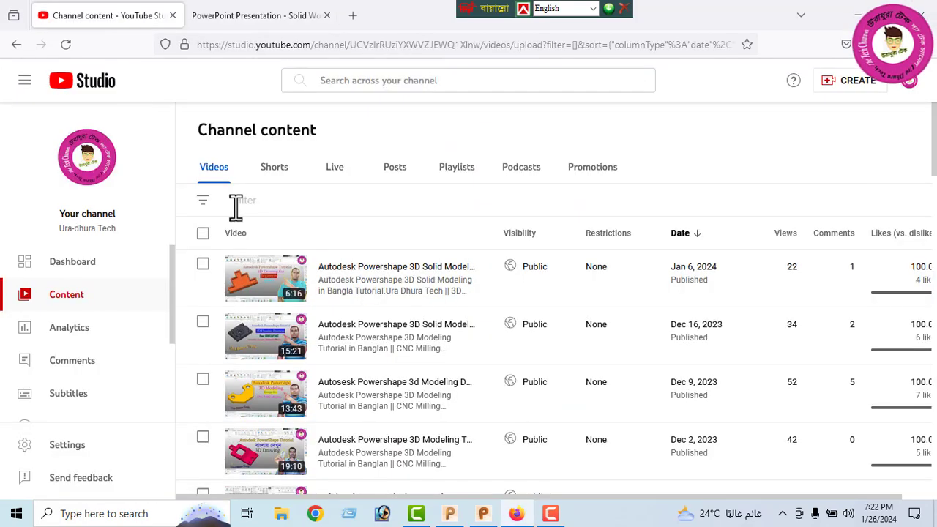
pyautogui.click(466, 176)
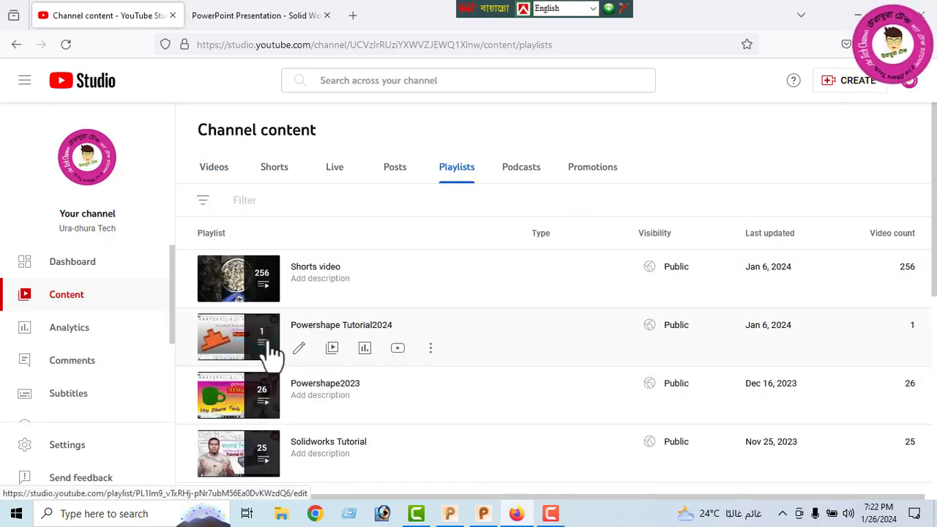
pyautogui.scroll(-2, 293, 366)
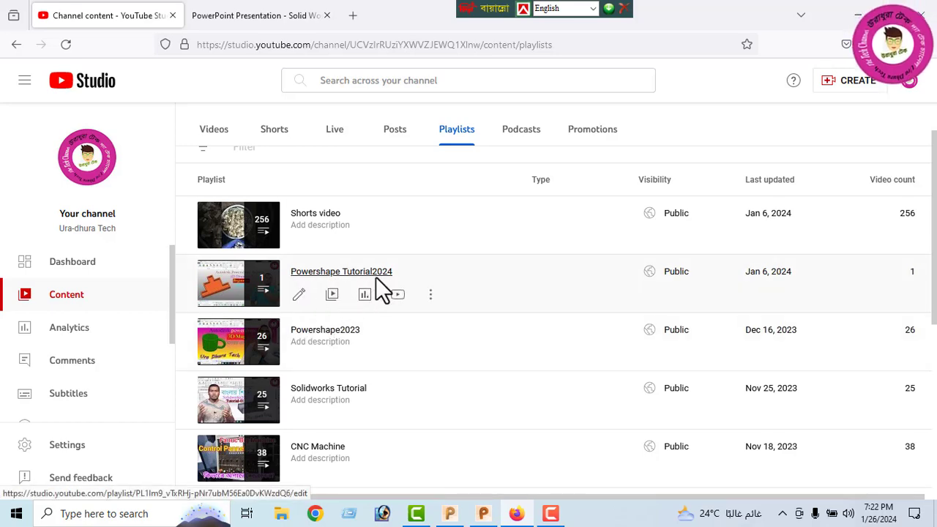
pyautogui.click(246, 14)
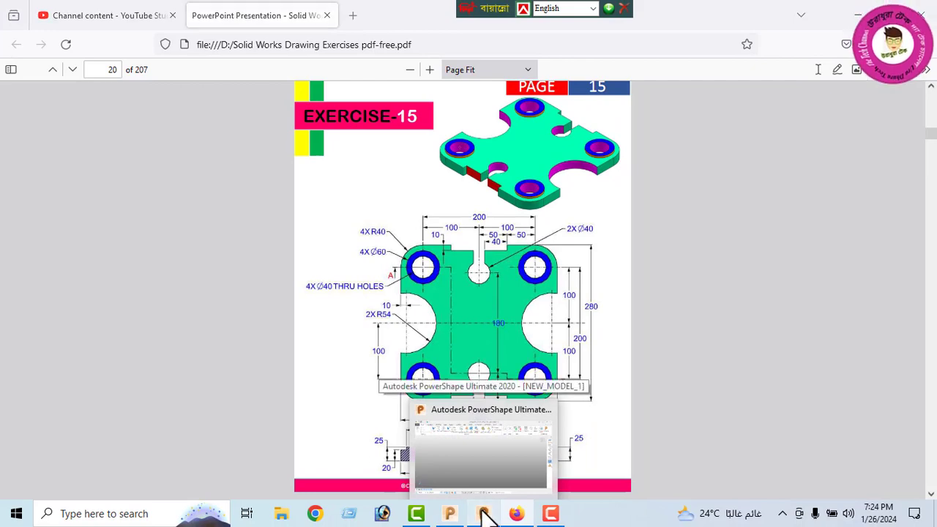
# Draw a 280 × 280 wireframe rectangle and view it from the top
pyautogui.click(485, 516)
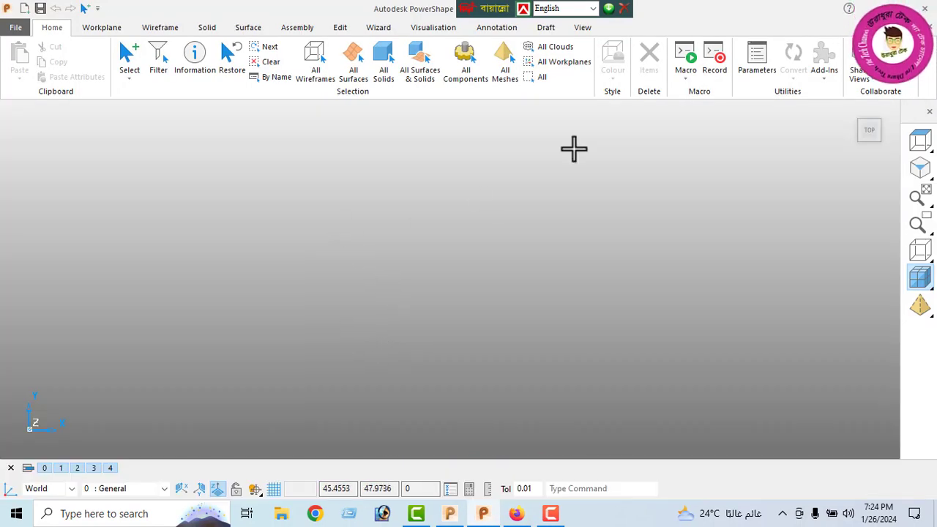
pyautogui.moveTo(478, 9); pyautogui.dragTo(709, 10)
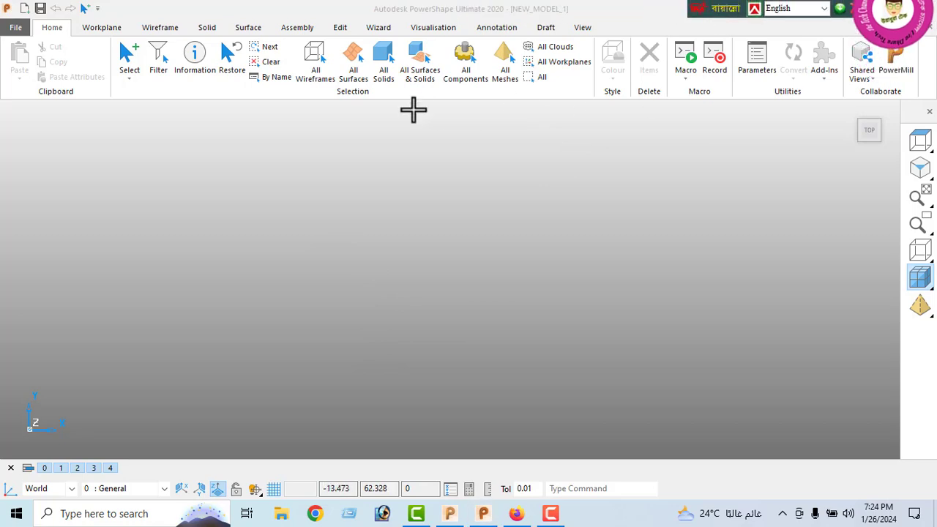
pyautogui.click(162, 29)
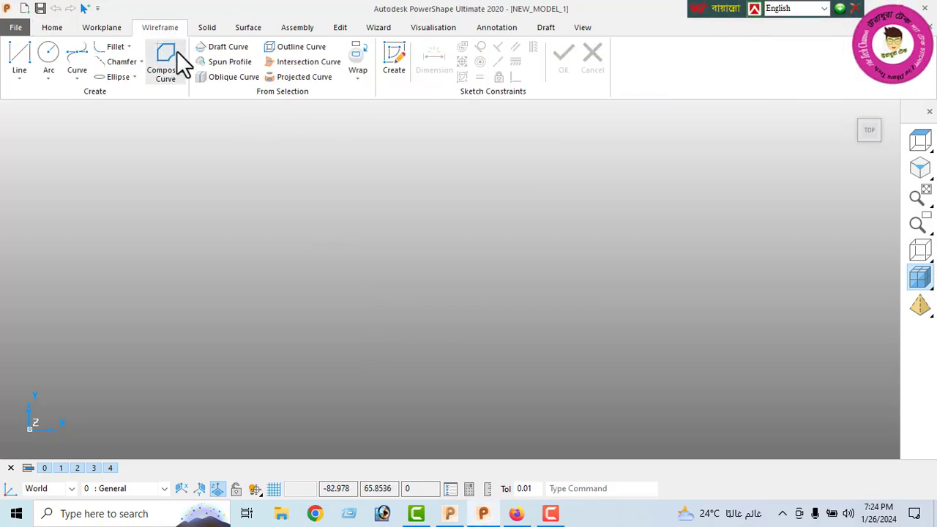
pyautogui.click(20, 80)
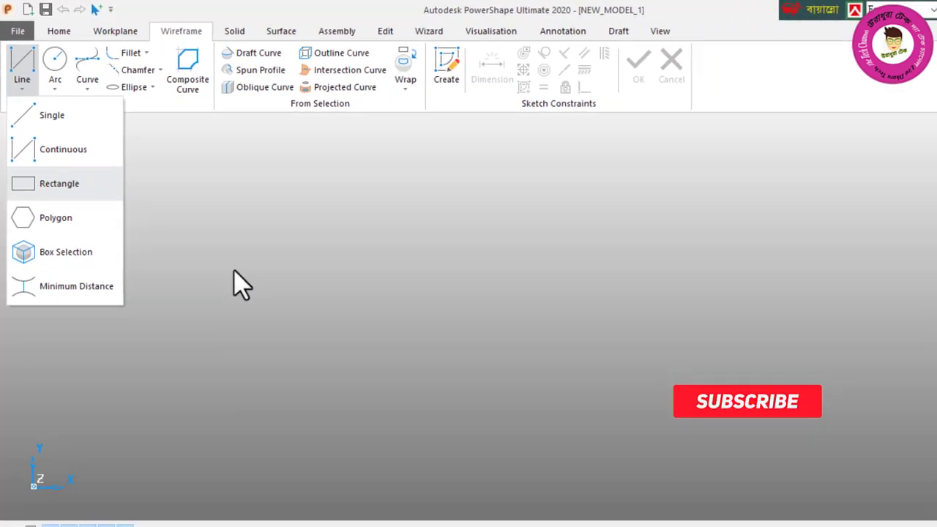
pyautogui.click(64, 183)
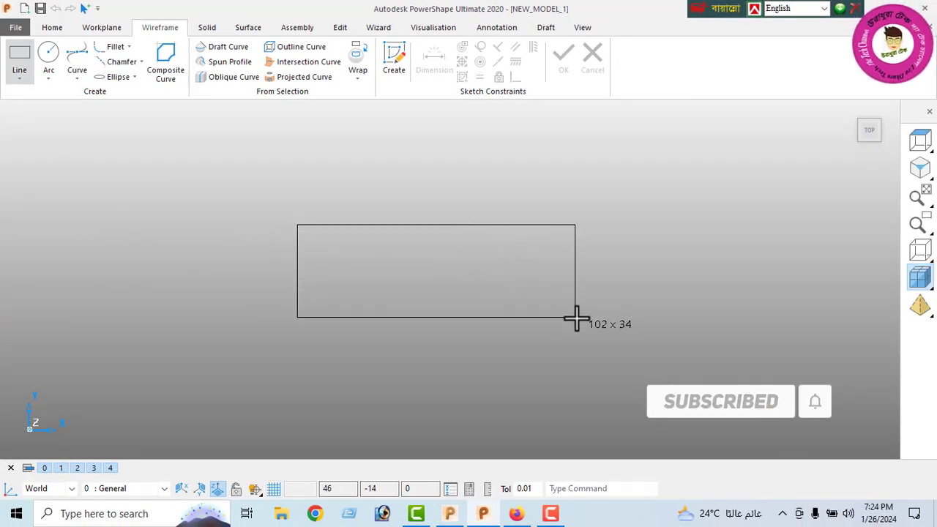
pyautogui.write('28')
pyautogui.write('0 280')
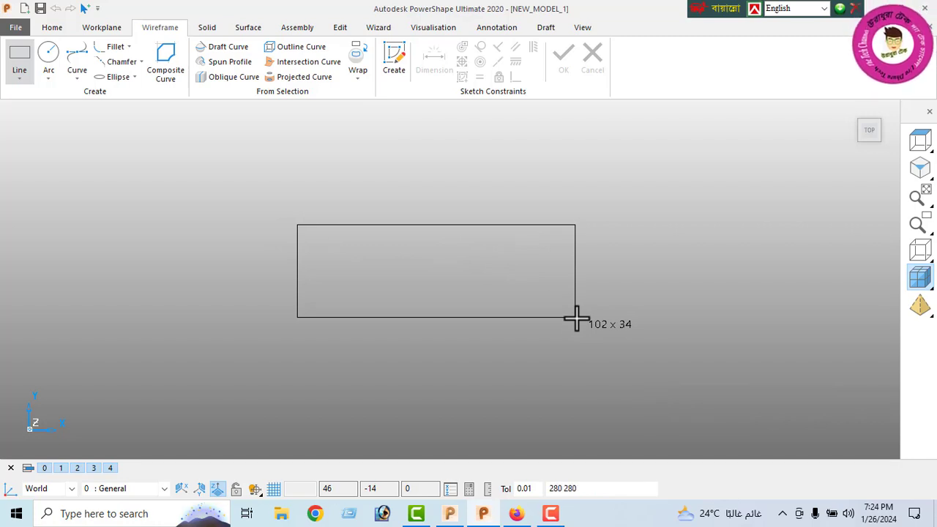
pyautogui.press('Return')
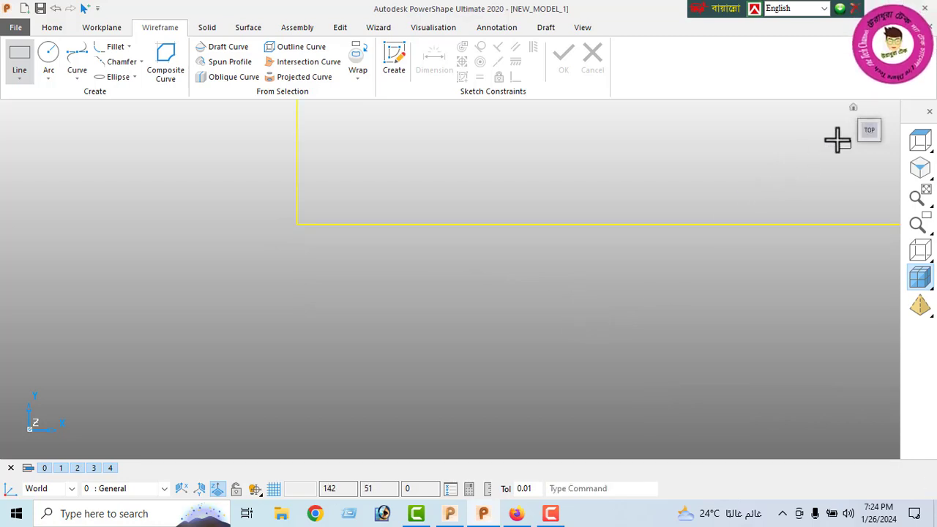
pyautogui.click(869, 132)
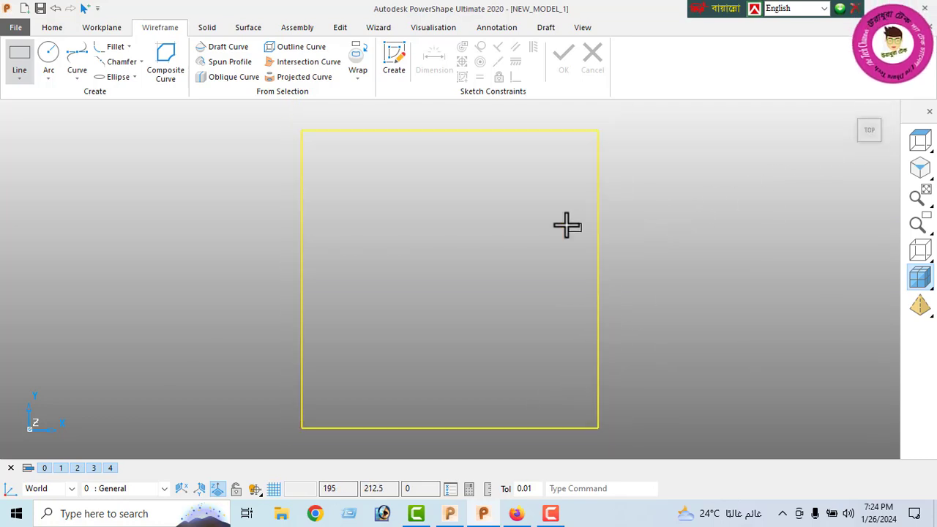
pyautogui.rightClick(154, 203)
pyautogui.click(164, 164)
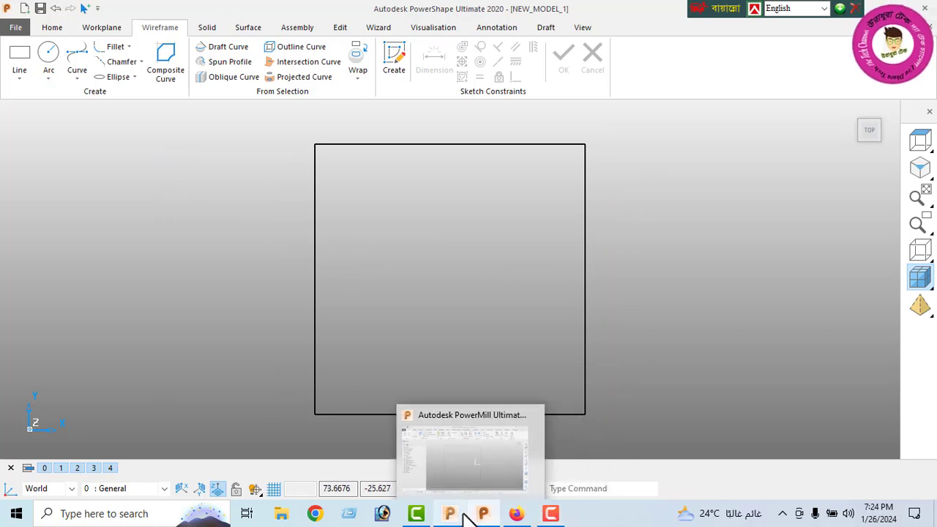
pyautogui.click(517, 513)
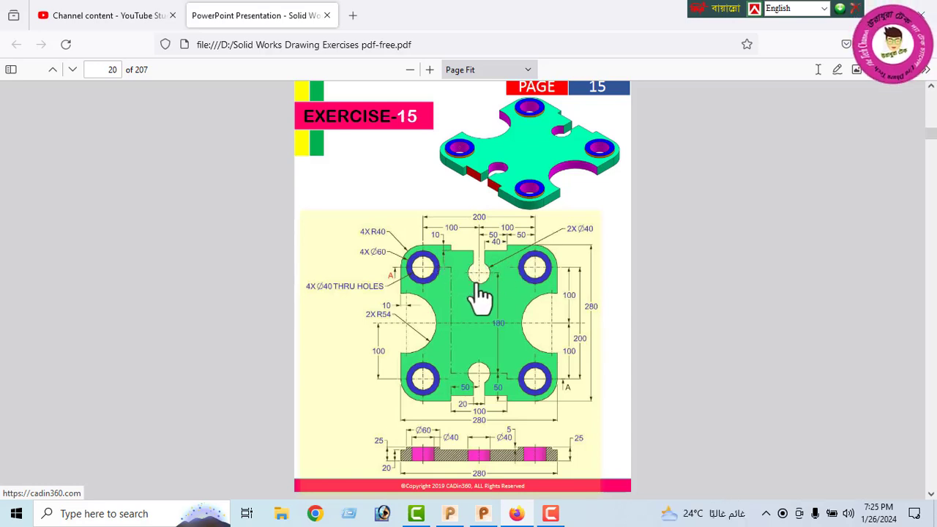
pyautogui.moveTo(449, 514)
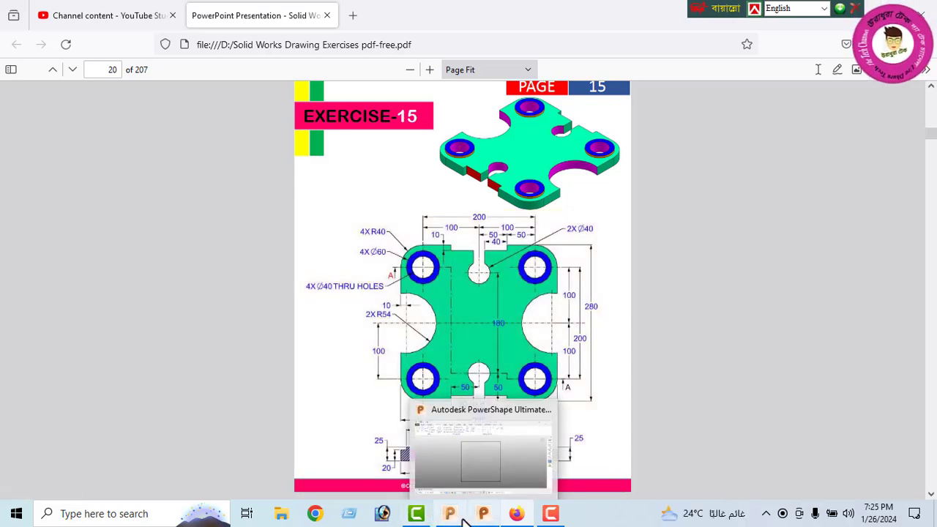
# Switch from the PDF back to PowerShape showing the 280 × 280 square
pyautogui.click(549, 514)
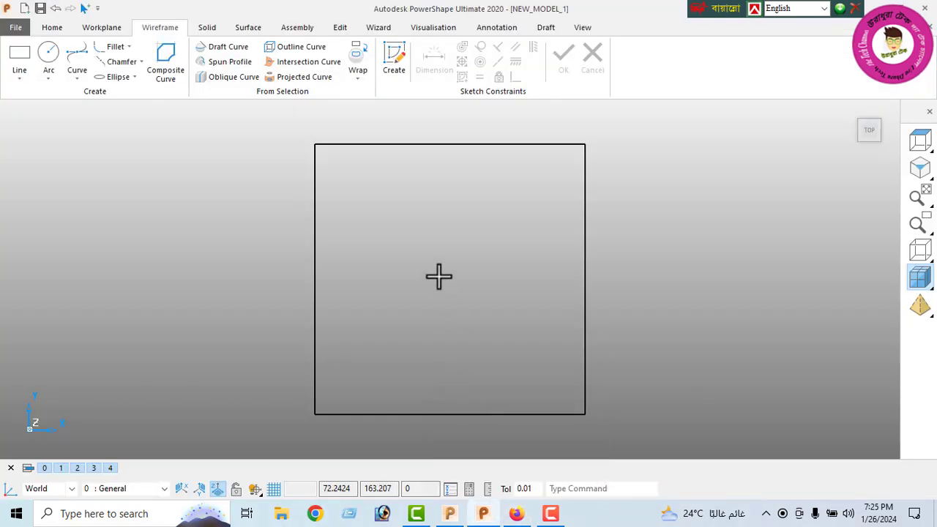
# Draw horizontal and vertical centre lines between the square's edge midpoints
pyautogui.click(437, 145)
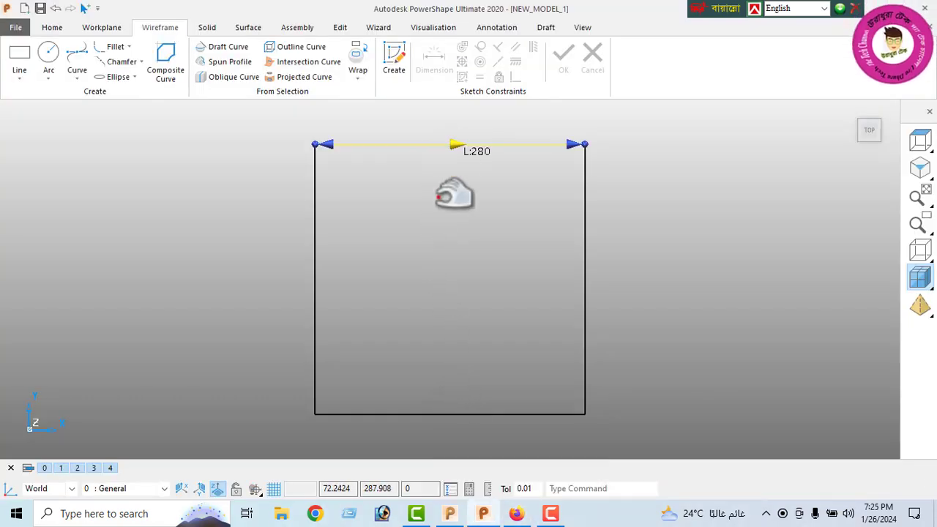
pyautogui.click(32, 73)
pyautogui.click(25, 101)
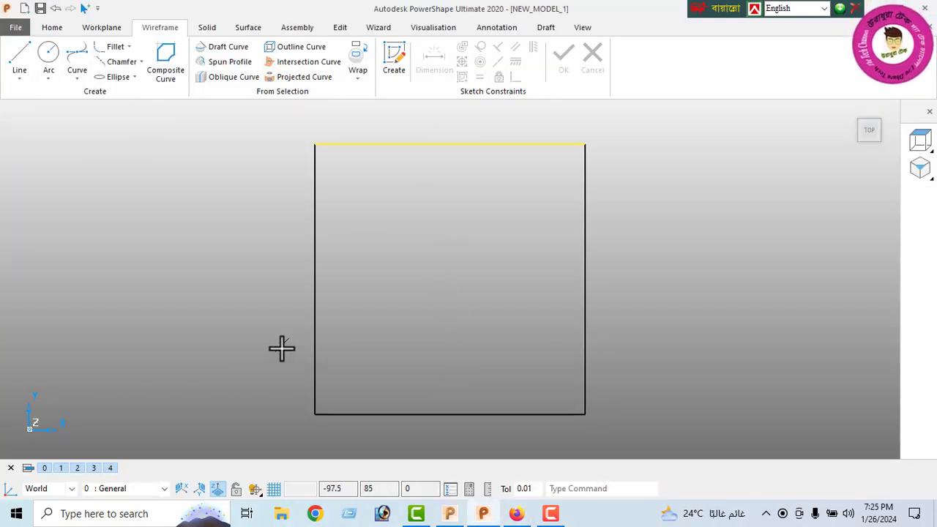
pyautogui.click(315, 279)
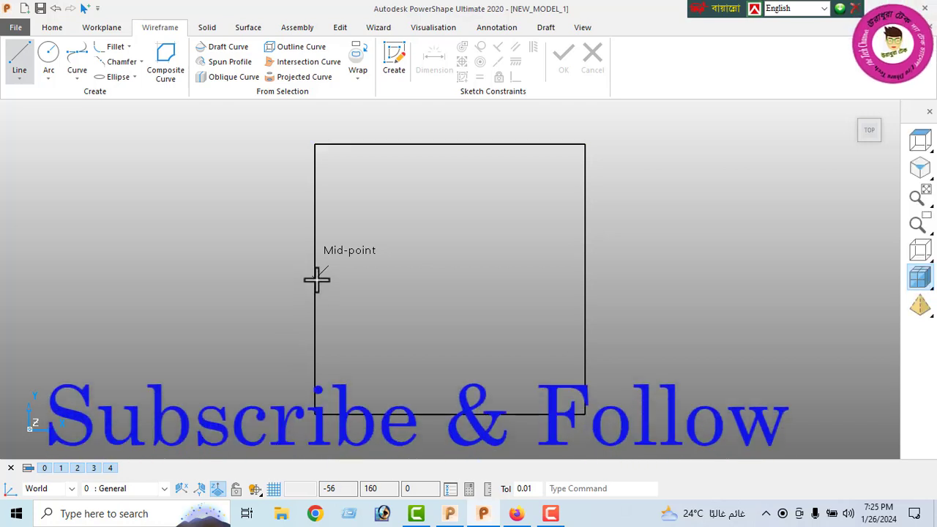
pyautogui.click(585, 279)
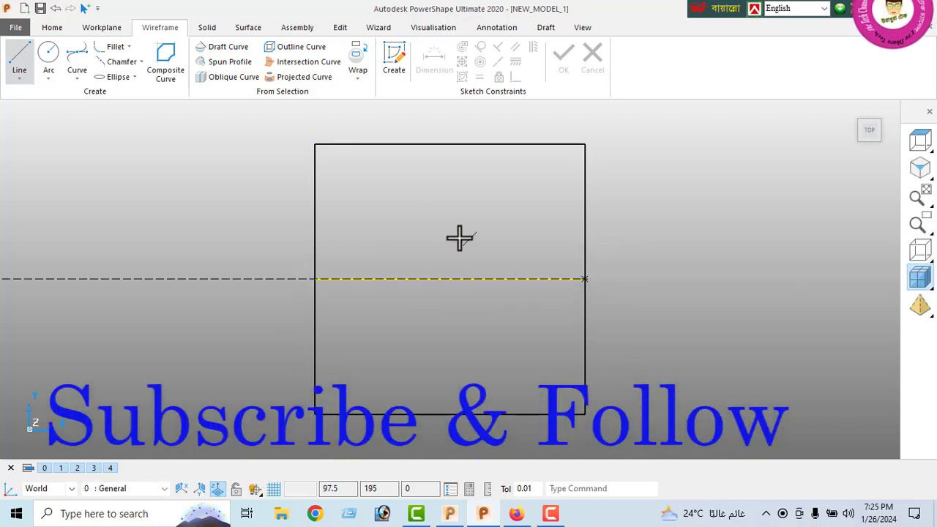
pyautogui.click(449, 145)
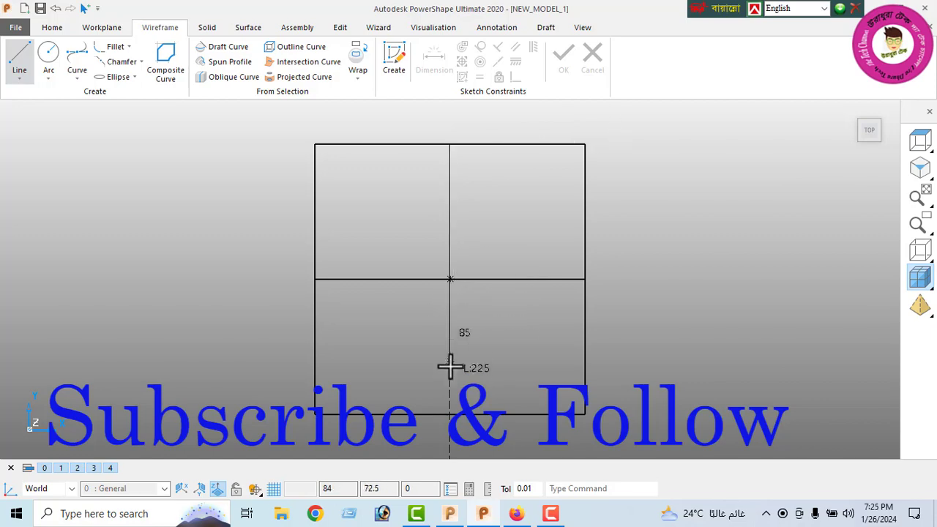
pyautogui.click(450, 414)
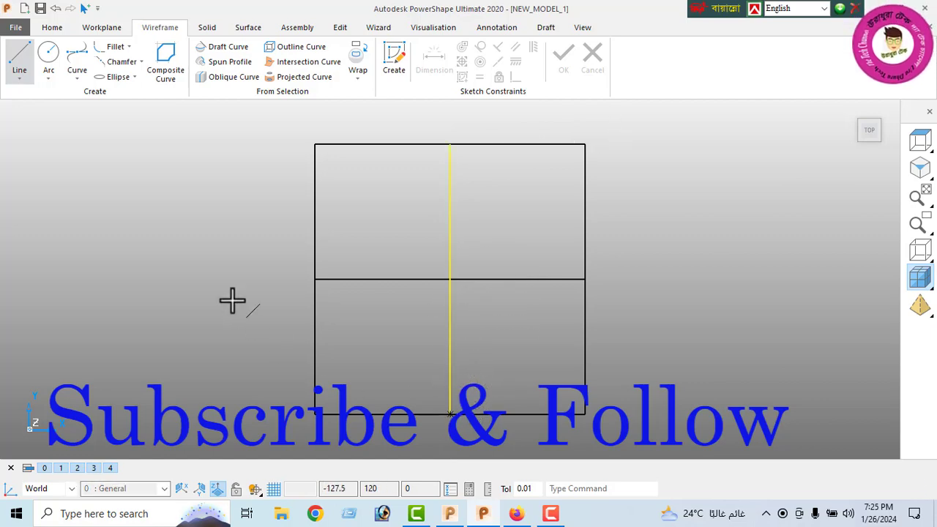
pyautogui.rightClick(191, 176)
pyautogui.press('Escape')
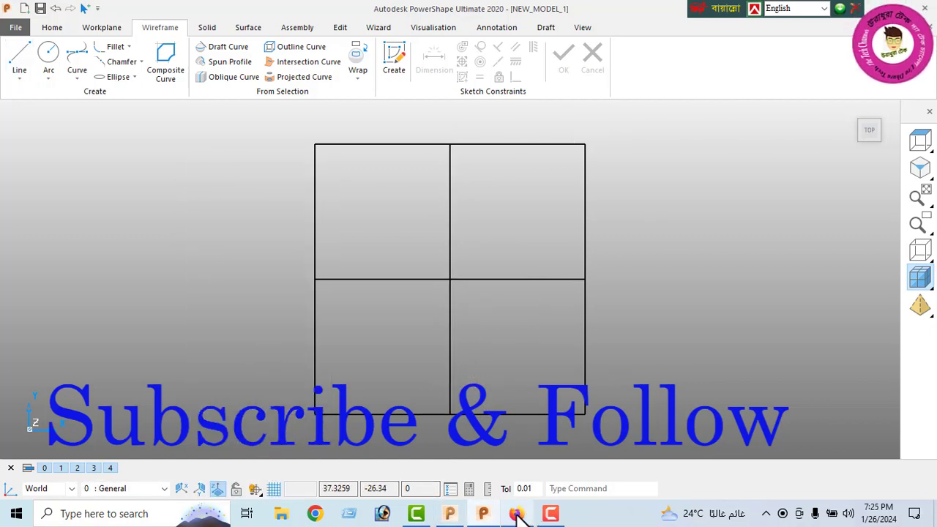
pyautogui.click(517, 513)
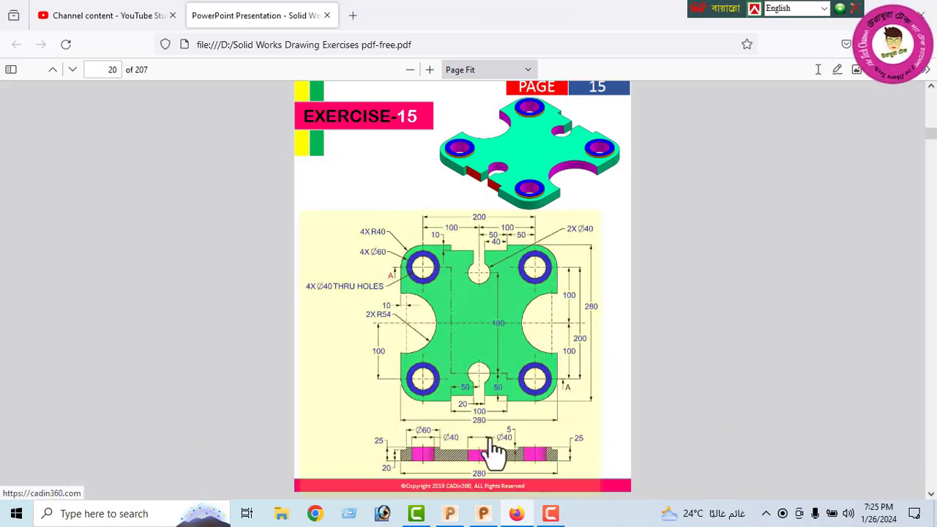
# Offset the square's top edge 10 downward
pyautogui.click(517, 514)
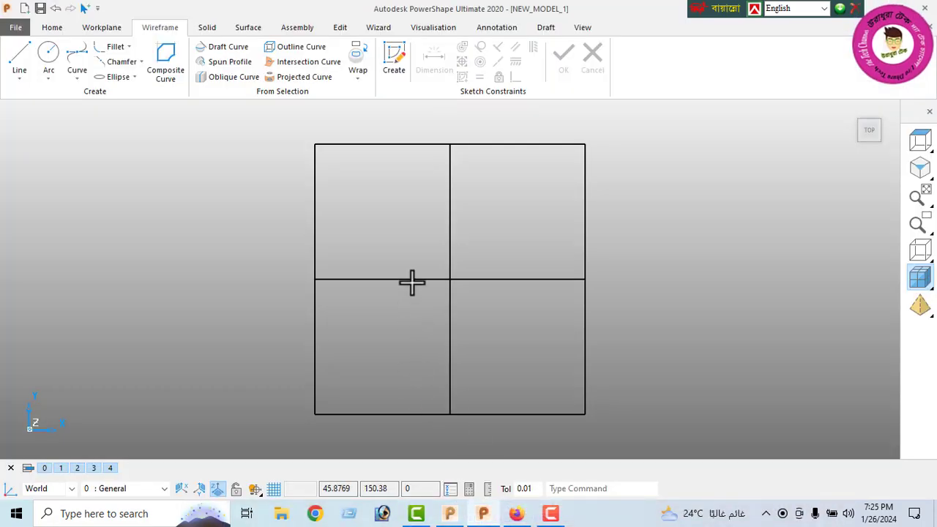
pyautogui.click(390, 153)
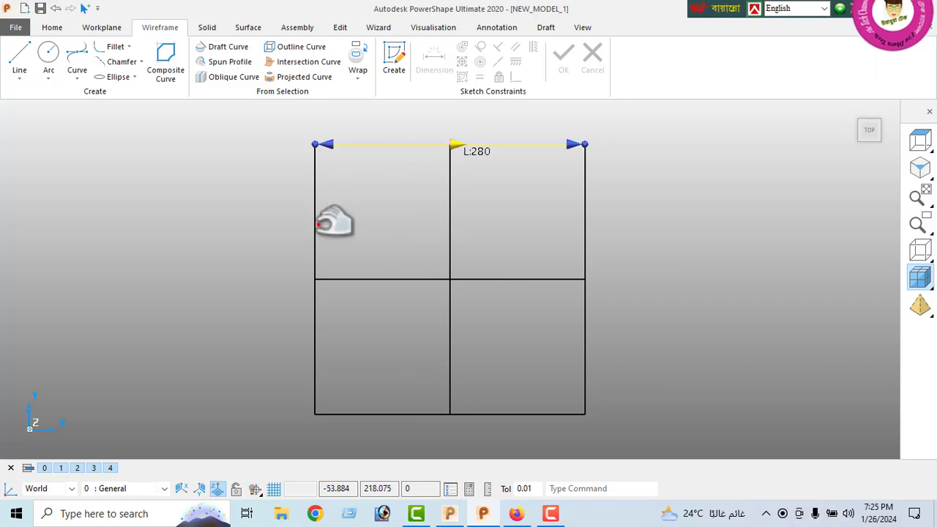
pyautogui.click(340, 28)
pyautogui.click(167, 66)
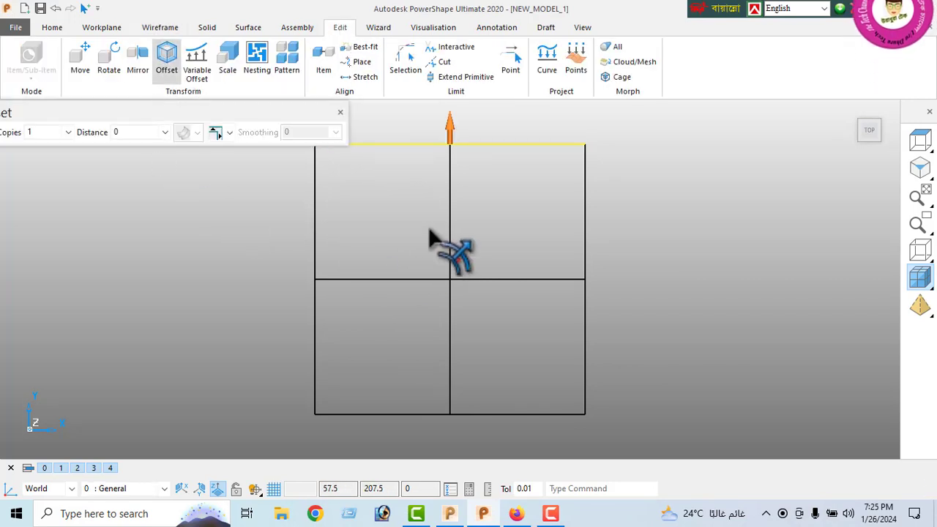
pyautogui.moveTo(450, 145); pyautogui.dragTo(447, 199)
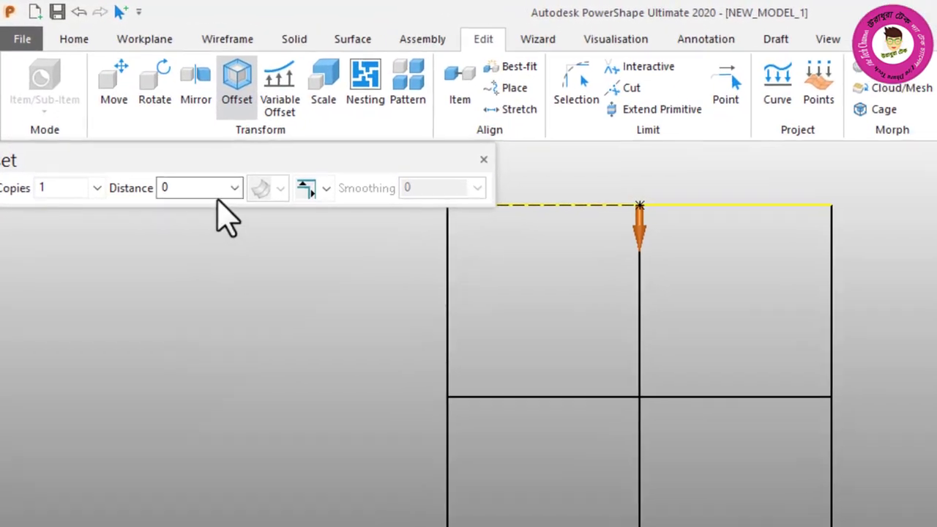
pyautogui.click(139, 137)
pyautogui.write('10')
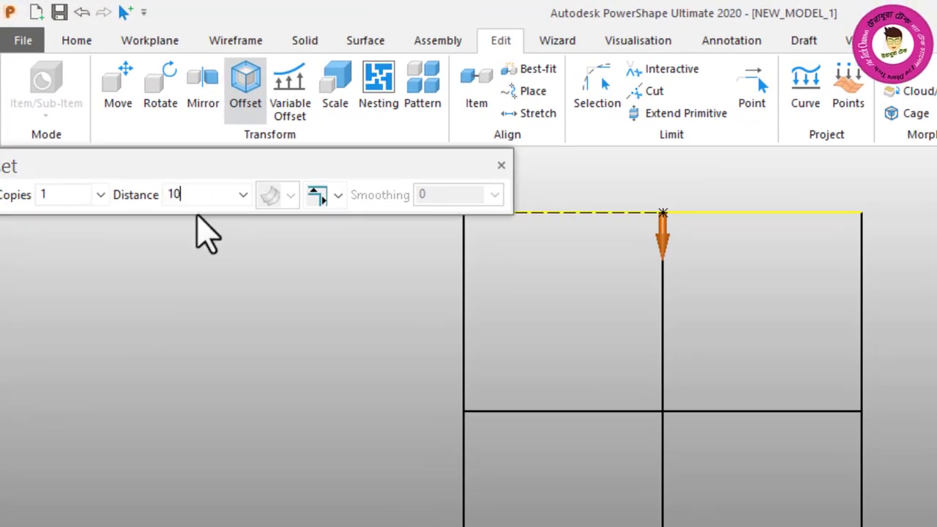
pyautogui.press('Return')
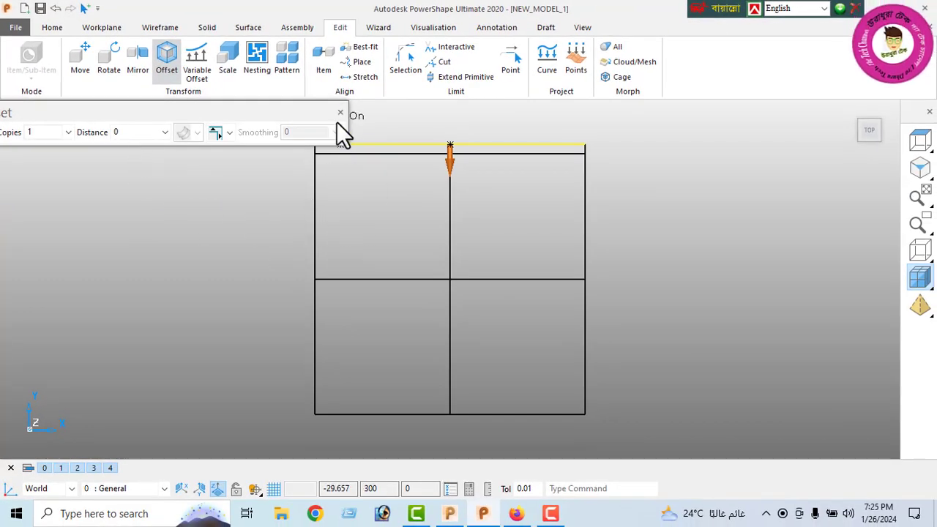
pyautogui.click(339, 112)
pyautogui.rightClick(207, 150)
pyautogui.click(421, 214)
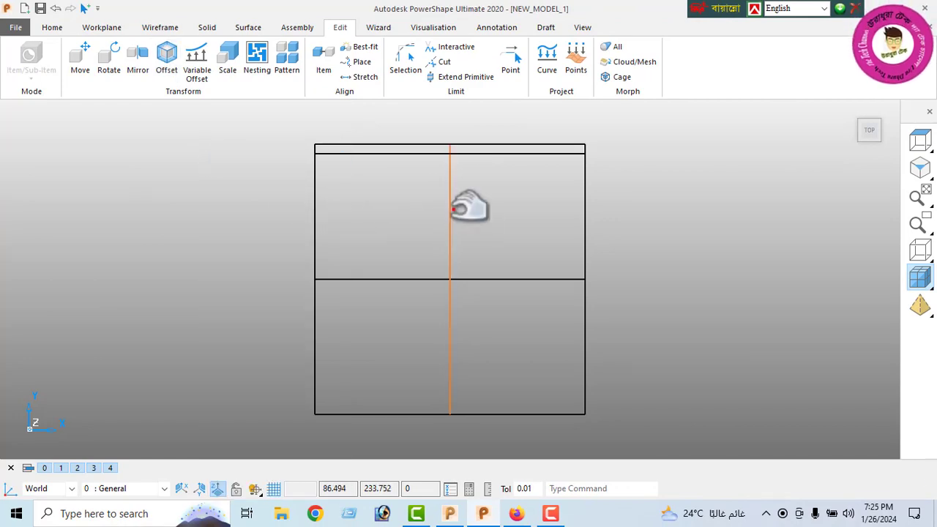
# Offset the vertical centre line by 50 and -50, then trim the top edge between them
pyautogui.click(452, 210)
pyautogui.click(167, 60)
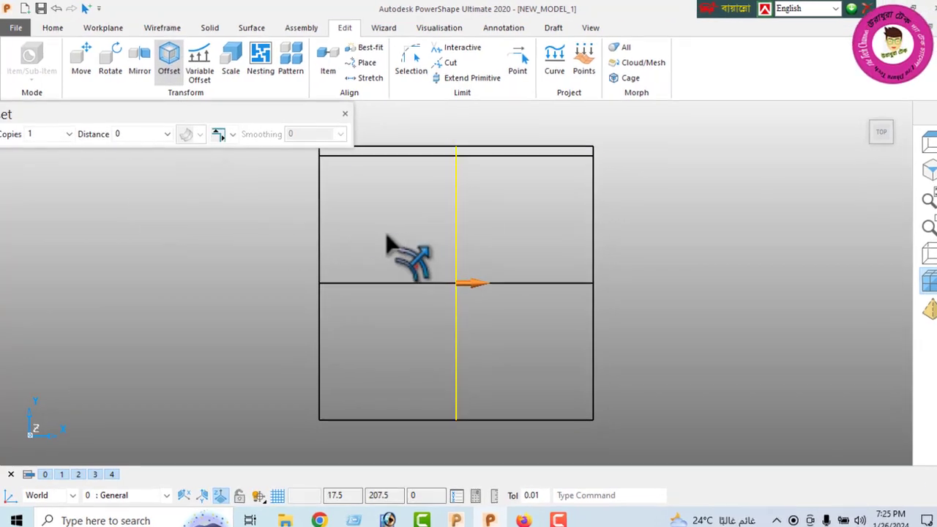
pyautogui.doubleClick(121, 134)
pyautogui.write('50')
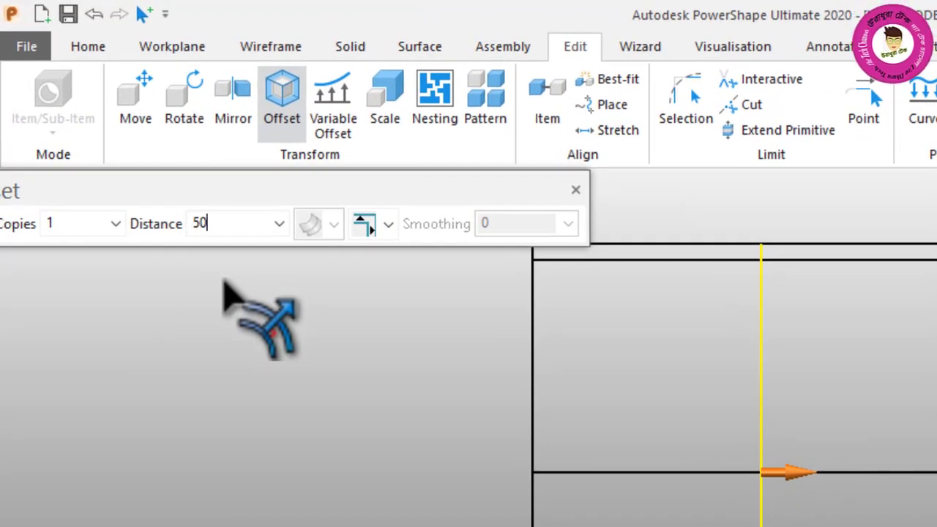
pyautogui.press('Return')
pyautogui.doubleClick(223, 231)
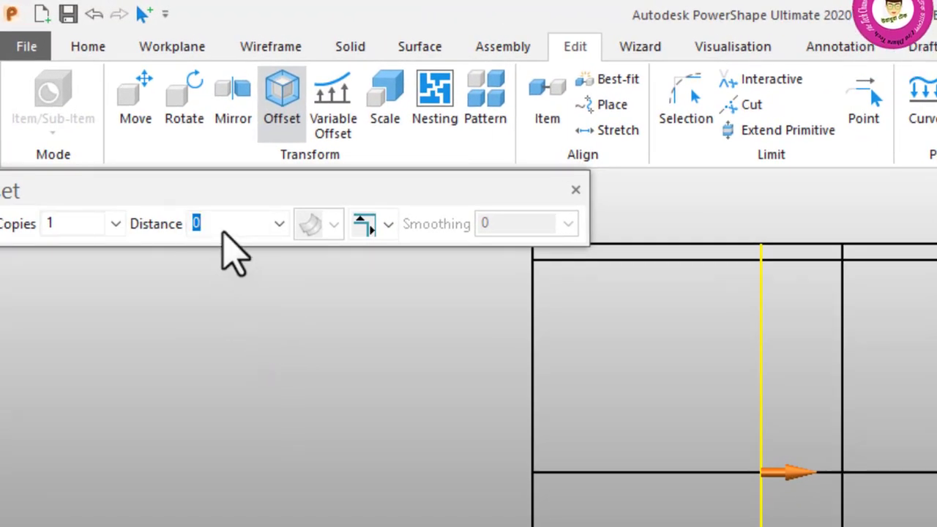
pyautogui.write('-50')
pyautogui.press('Return')
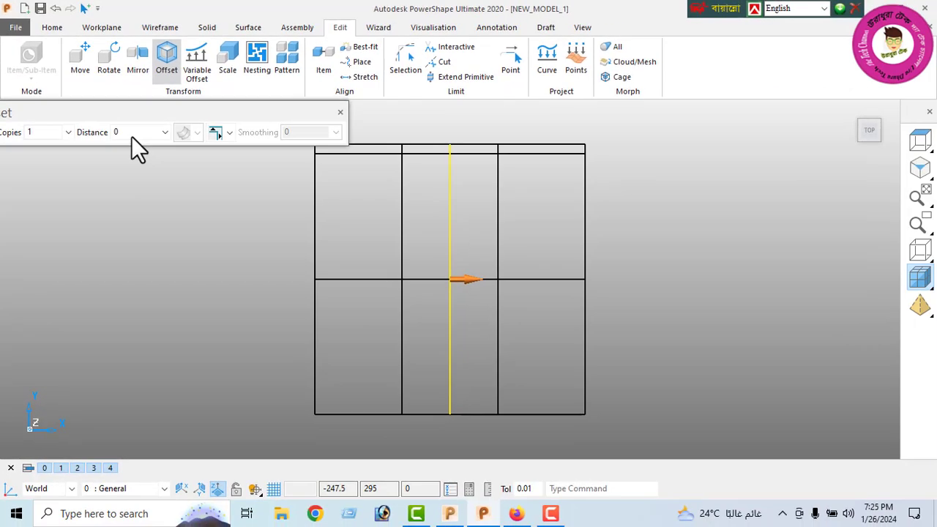
pyautogui.click(340, 112)
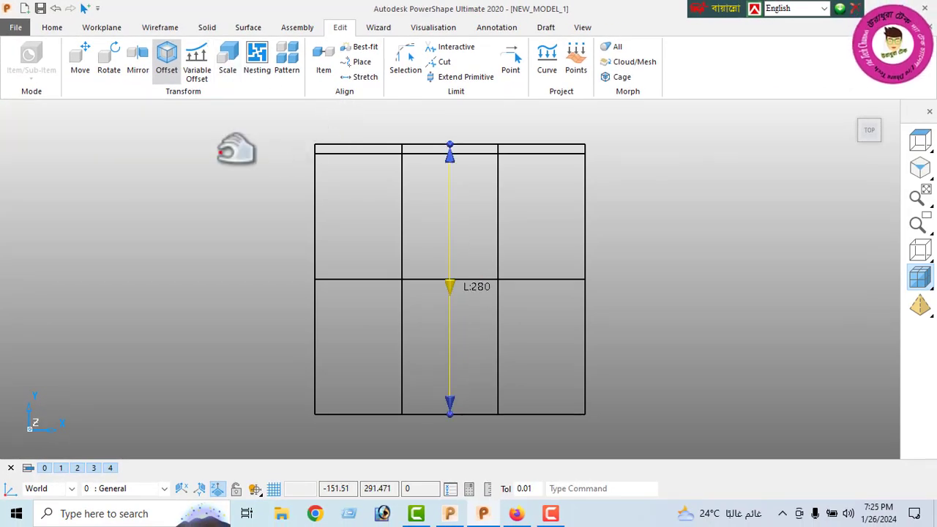
pyautogui.rightClick(220, 150)
pyautogui.click(229, 151)
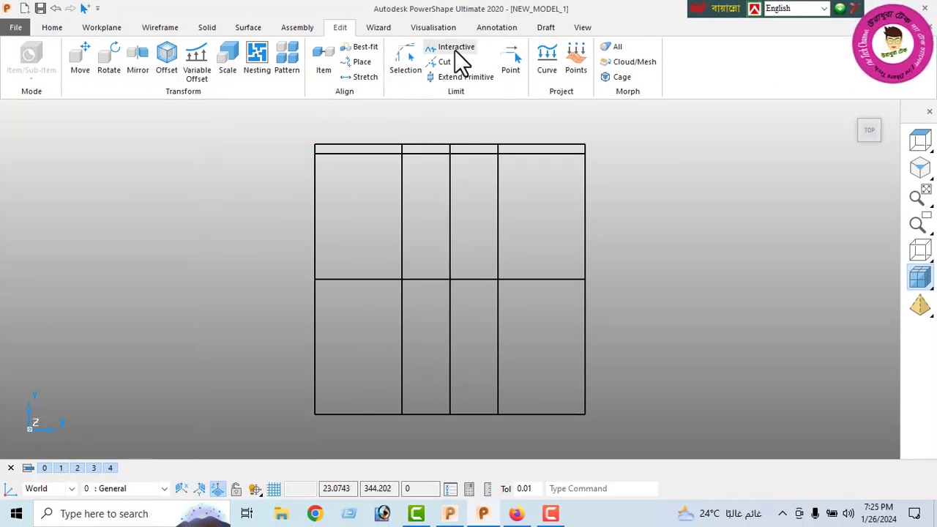
pyautogui.click(432, 145)
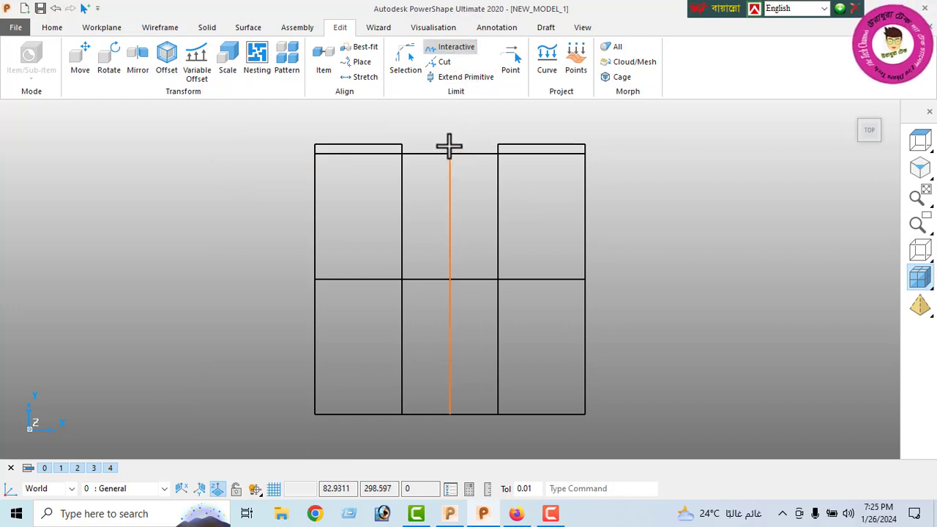
# Trim the 10-offset line out of the left and right boxes
pyautogui.rightClick(175, 139)
pyautogui.click(204, 147)
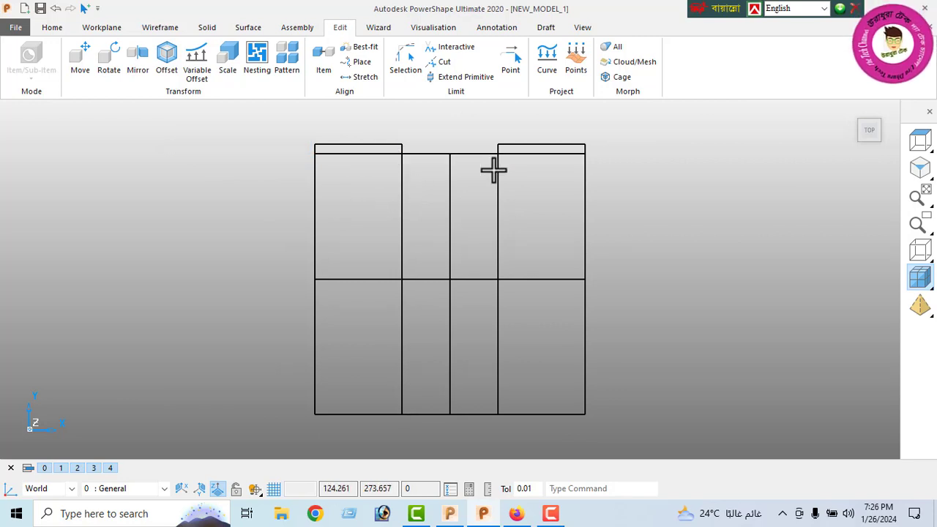
pyautogui.click(461, 55)
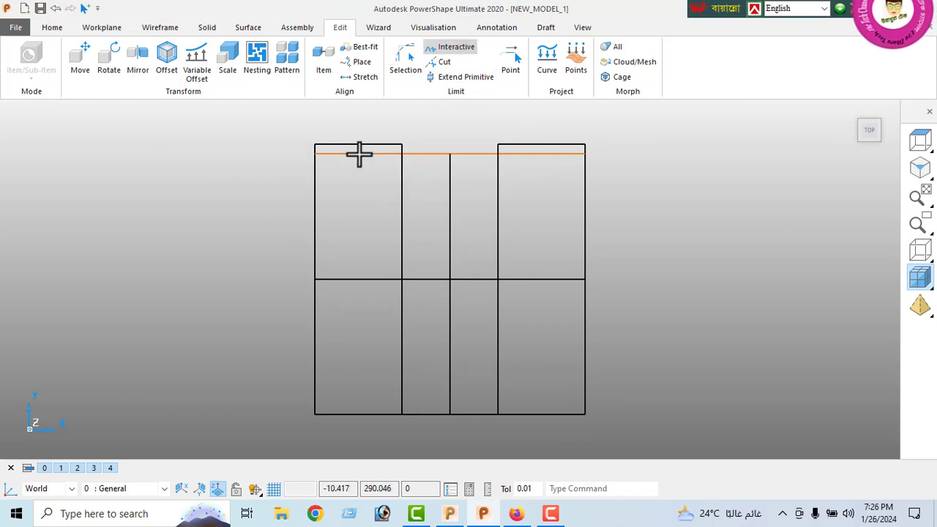
pyautogui.click(359, 153)
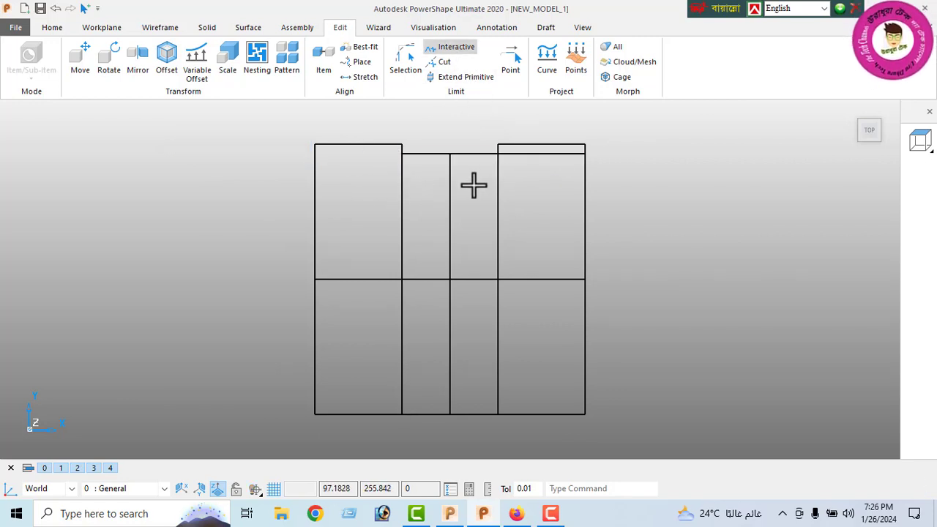
pyautogui.rightClick(194, 140)
pyautogui.click(222, 149)
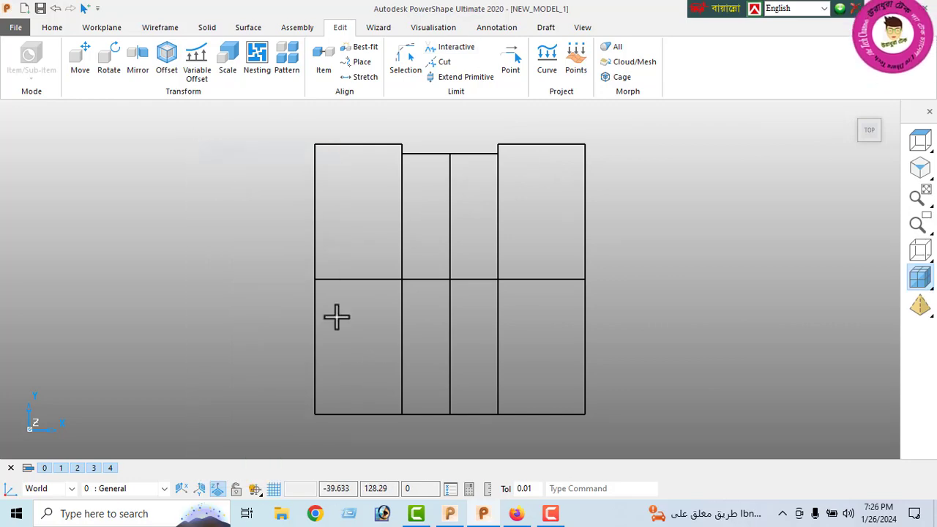
pyautogui.click(516, 515)
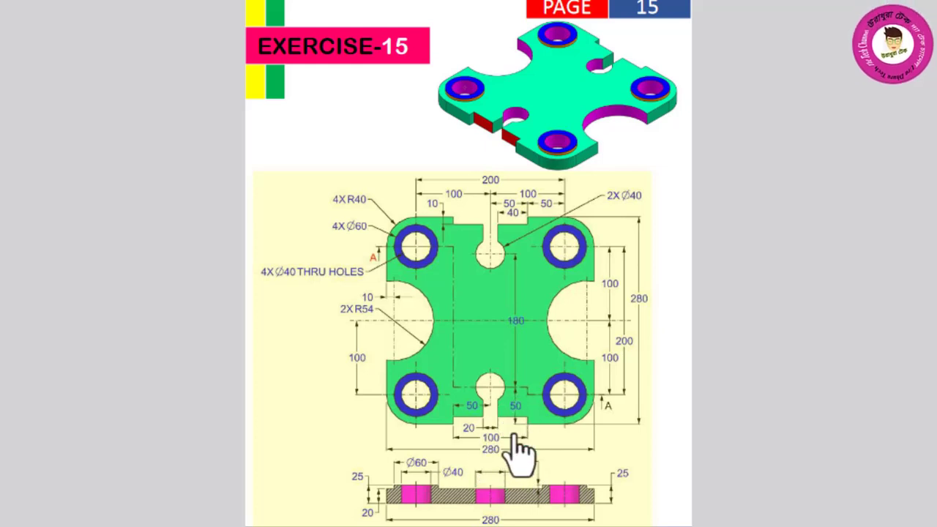
# Set the PDF zoom to Actual Size, scroll through the dimensions, then return to PowerShape
pyautogui.scroll(2, 521, 429)
pyautogui.scroll(-2, 520, 421)
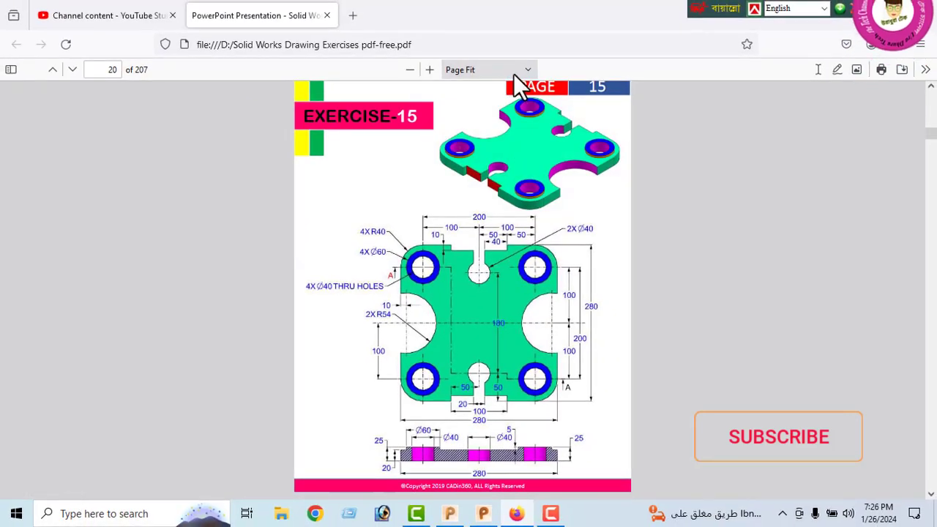
pyautogui.click(526, 71)
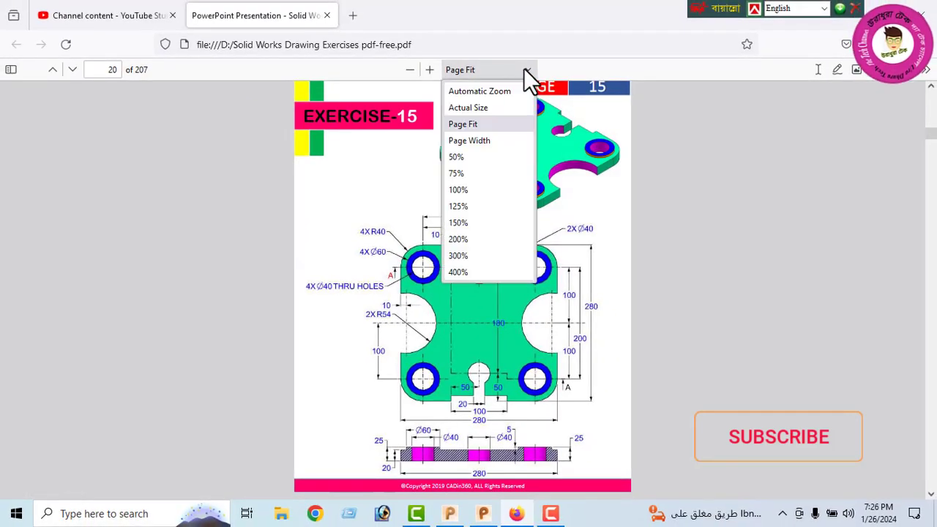
pyautogui.click(479, 109)
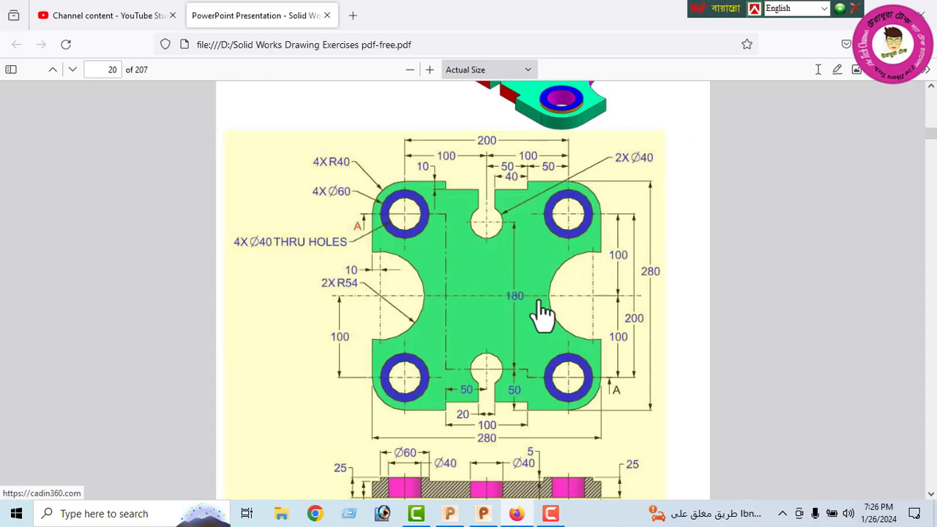
pyautogui.scroll(-2, 545, 428)
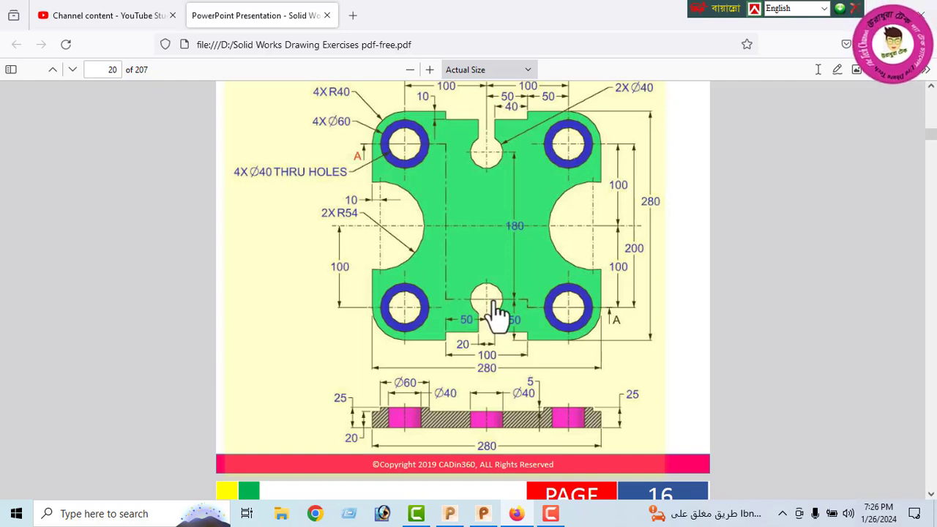
pyautogui.scroll(2, 488, 204)
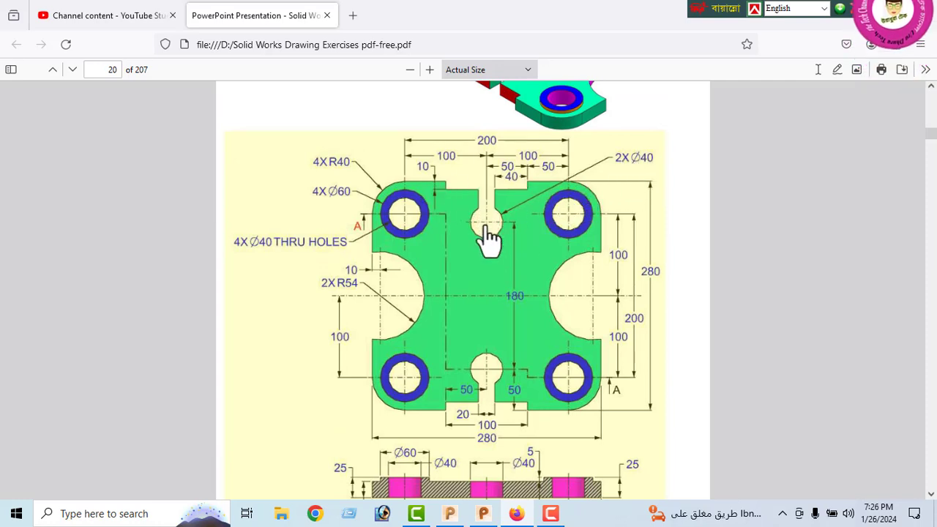
pyautogui.click(521, 512)
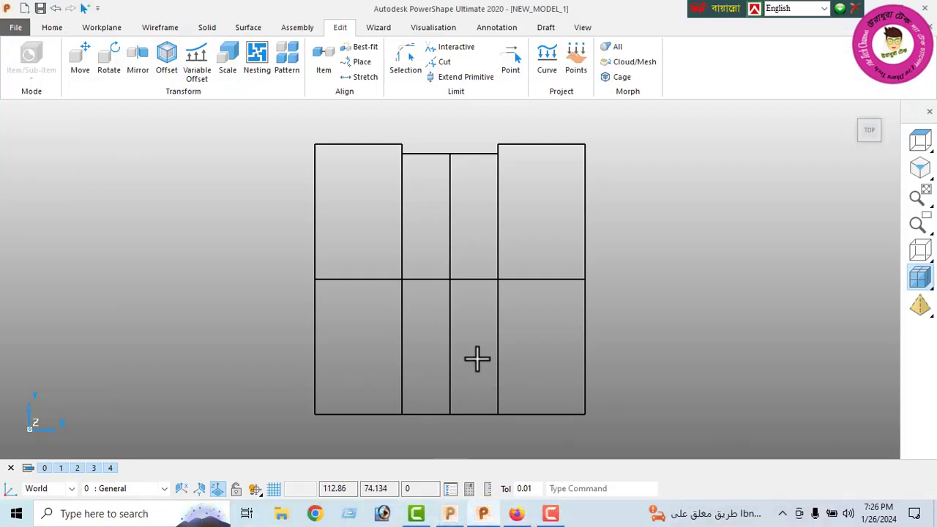
# Offset the top-left edge segment 50 downward
pyautogui.click(377, 145)
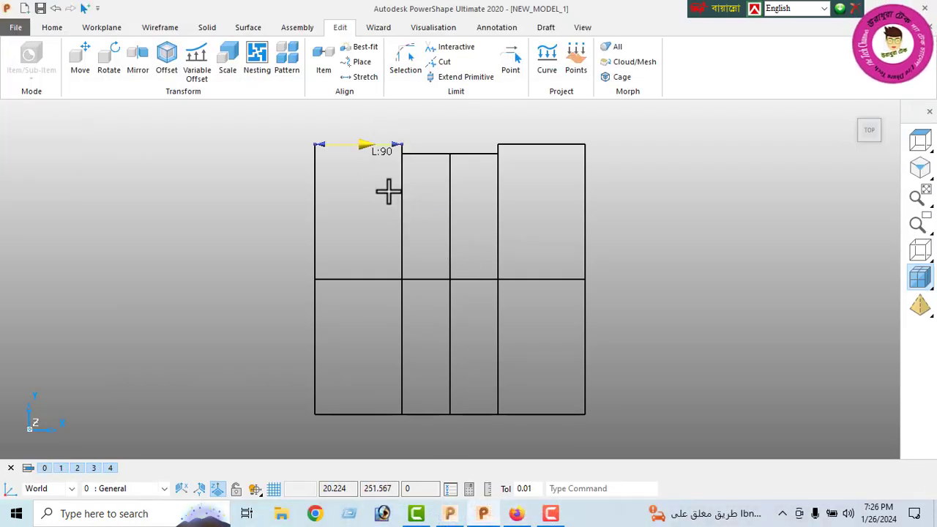
pyautogui.click(165, 58)
pyautogui.click(359, 127)
pyautogui.write('50')
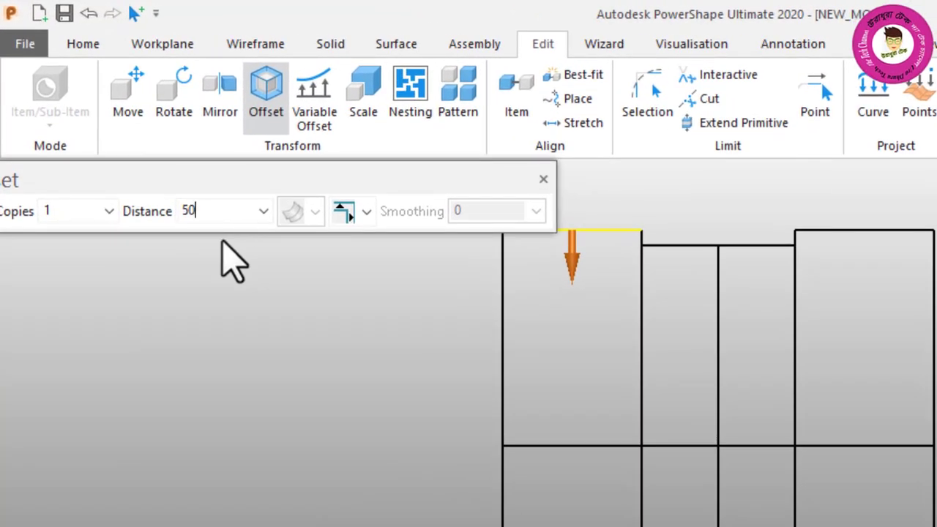
pyautogui.press('Return')
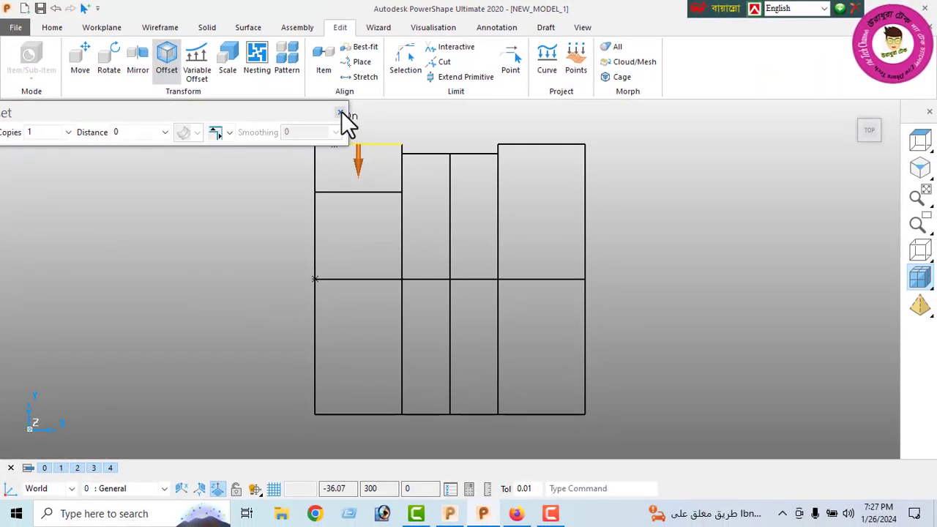
pyautogui.click(341, 111)
pyautogui.rightClick(189, 146)
pyautogui.click(209, 156)
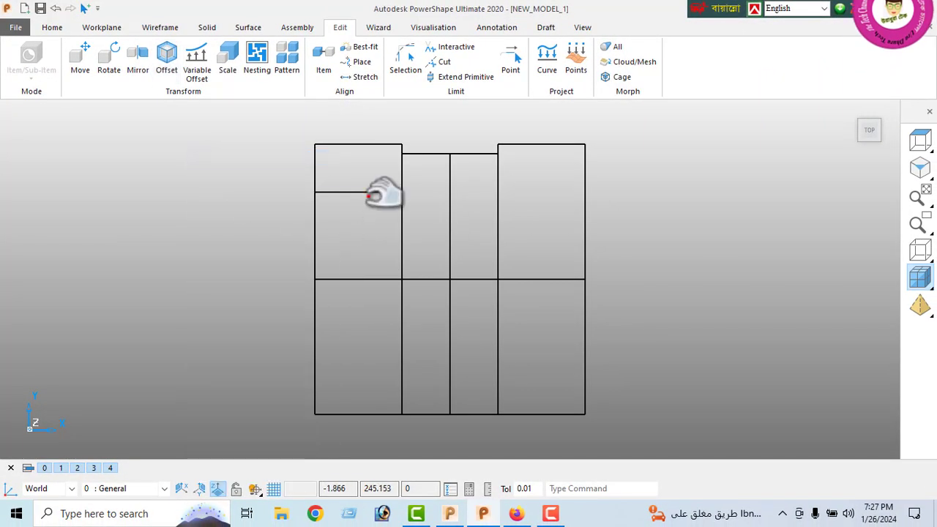
# Stretch the new horizontal line across the centre strip to 237.5 long
pyautogui.moveTo(373, 195); pyautogui.dragTo(401, 195)
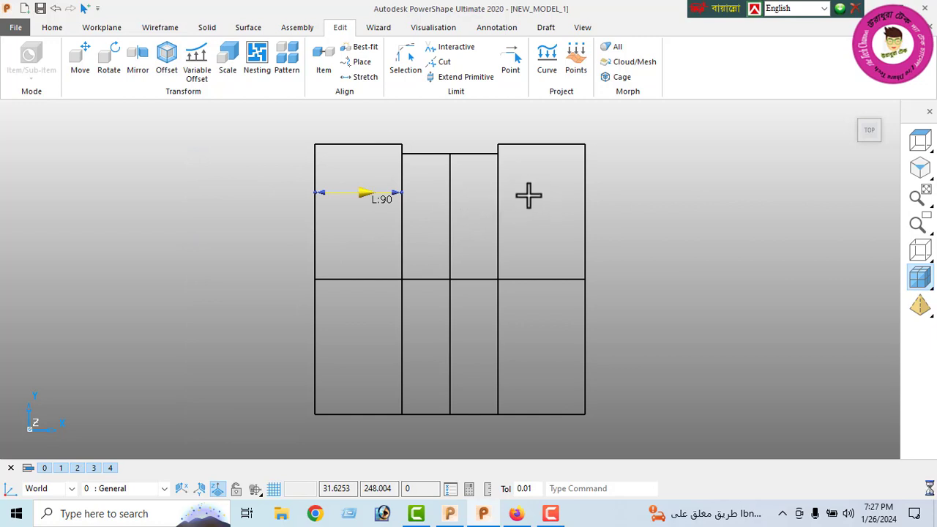
pyautogui.moveTo(528, 196); pyautogui.dragTo(544, 193)
pyautogui.rightClick(106, 156)
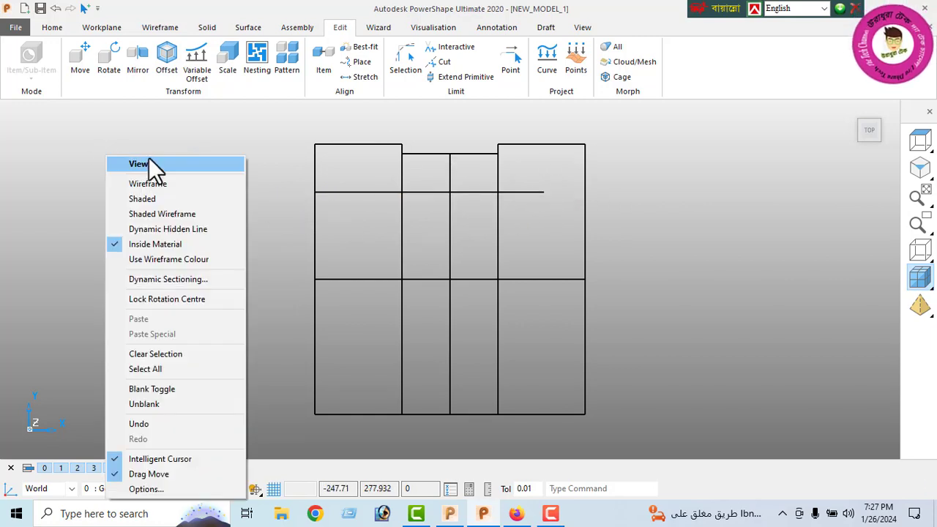
pyautogui.click(152, 164)
pyautogui.click(154, 27)
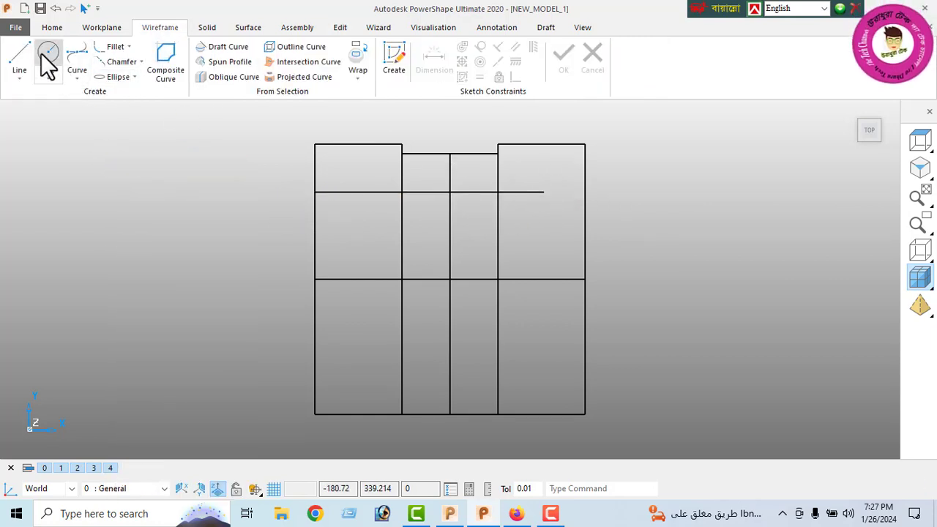
# Draw a Ø40 circle centred on the guide and centre line intersection
pyautogui.click(450, 192)
pyautogui.rightClick(106, 157)
pyautogui.click(139, 164)
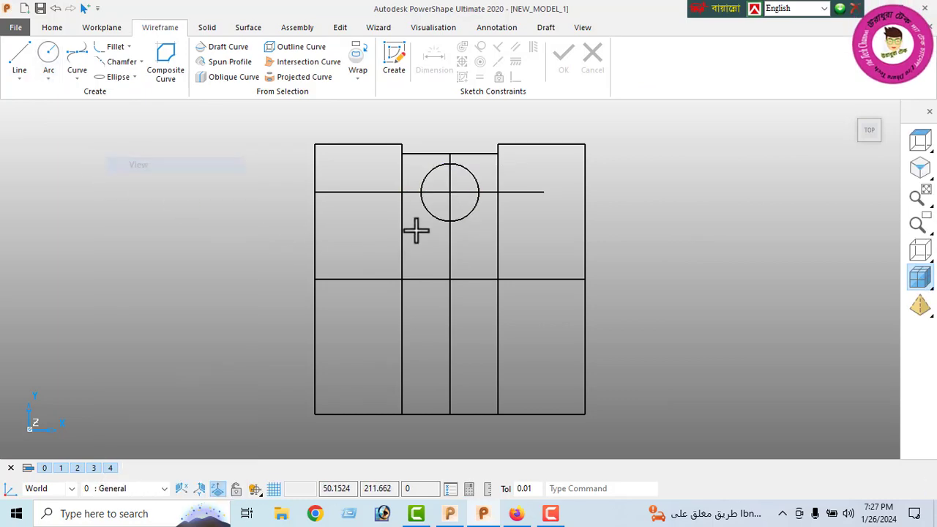
pyautogui.doubleClick(468, 218)
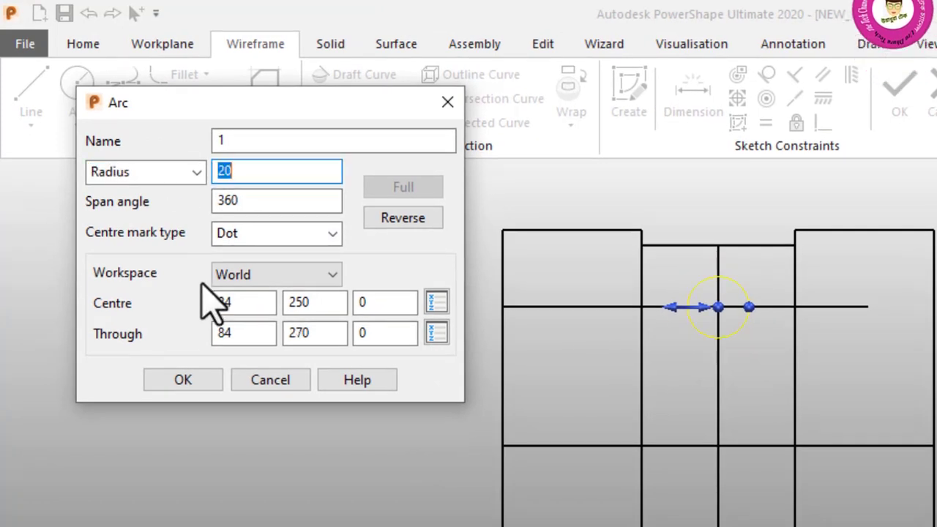
pyautogui.click(196, 174)
pyautogui.click(194, 212)
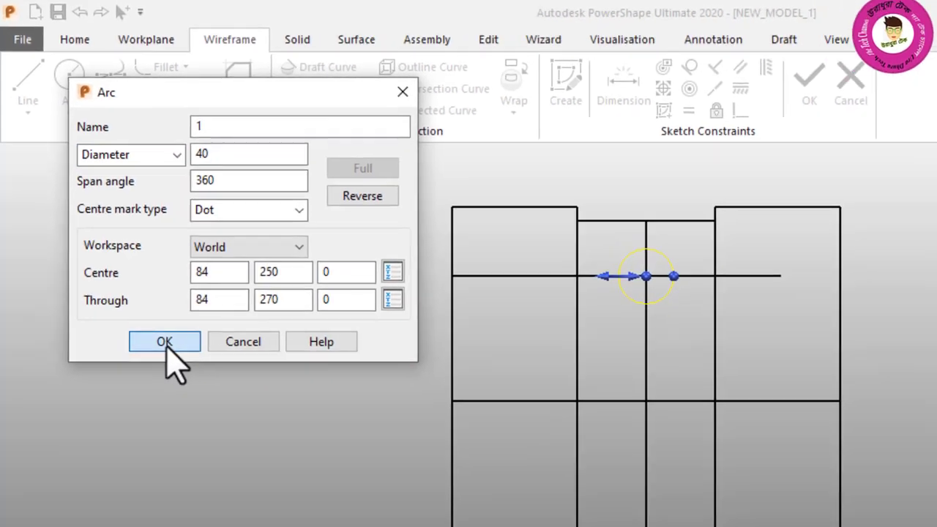
pyautogui.click(188, 379)
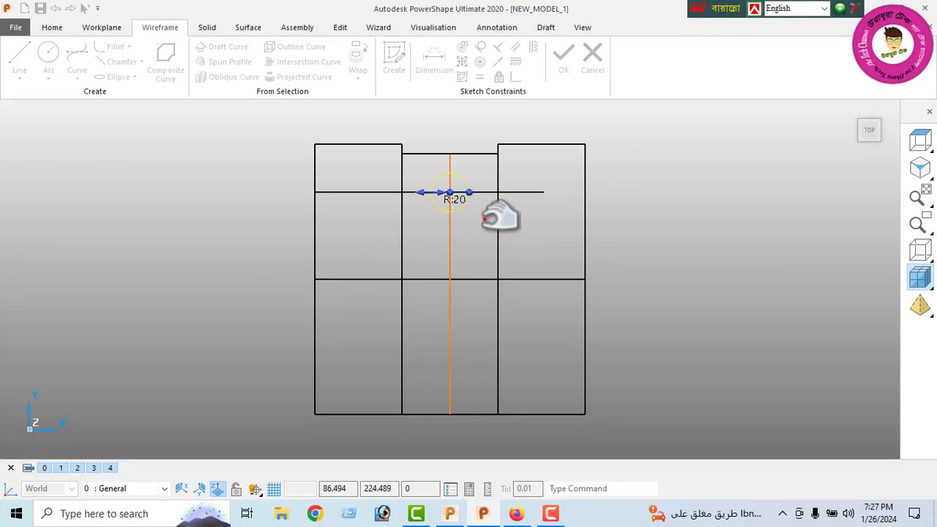
# Refit the view and select the horizontal guide line and vertical centre line through the circle
pyautogui.click(869, 130)
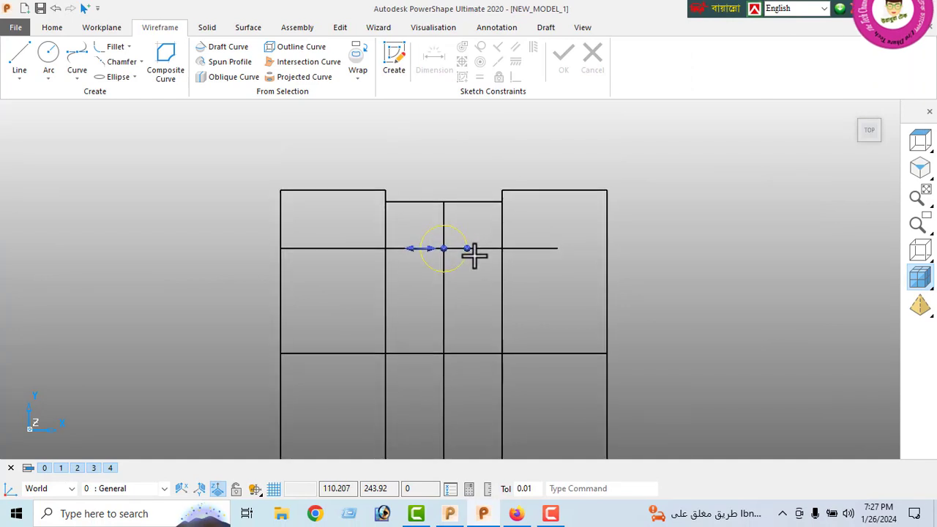
pyautogui.rightClick(162, 122)
pyautogui.click(232, 206)
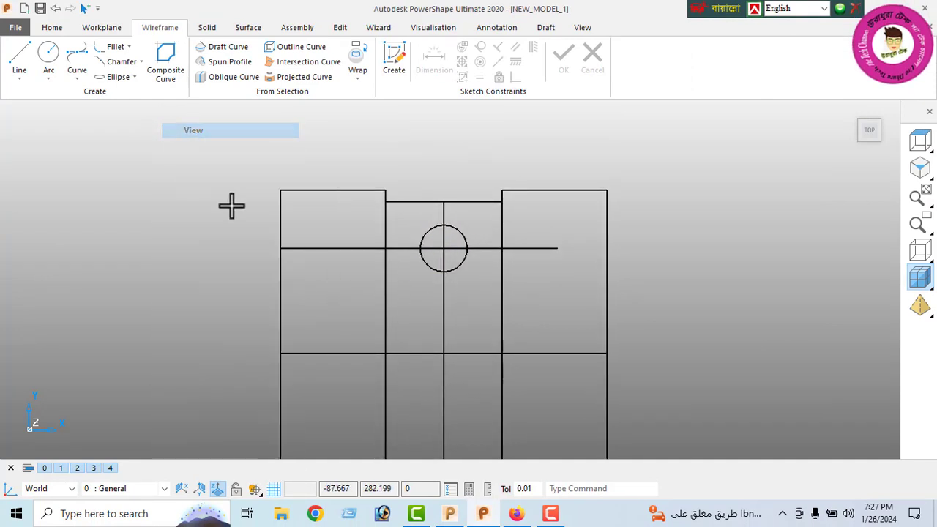
pyautogui.click(357, 248)
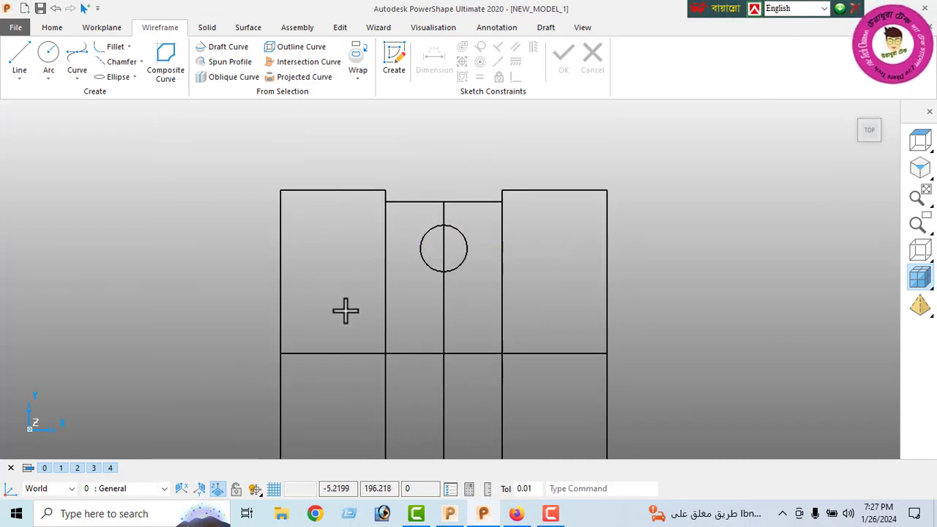
pyautogui.click(443, 218)
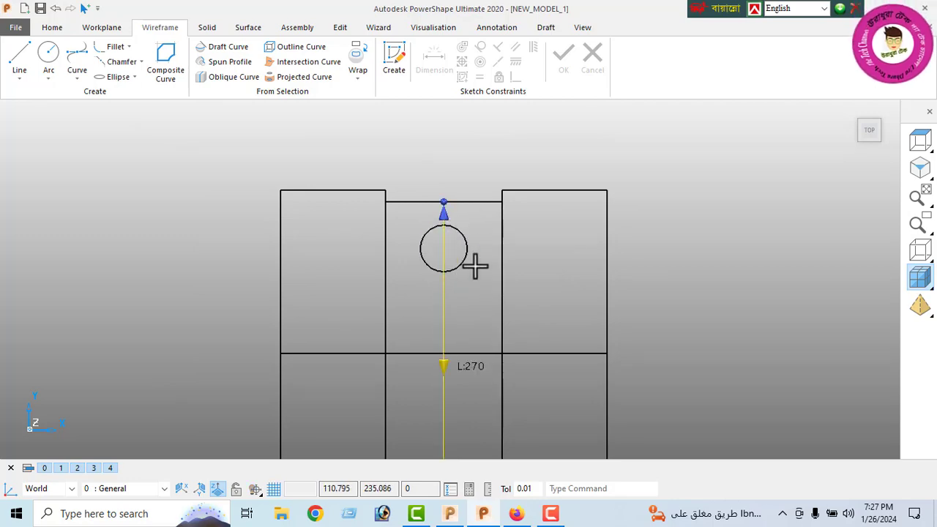
# Offset the selected vertical centre line by 10 mm to each side for the slot edges
pyautogui.click(339, 28)
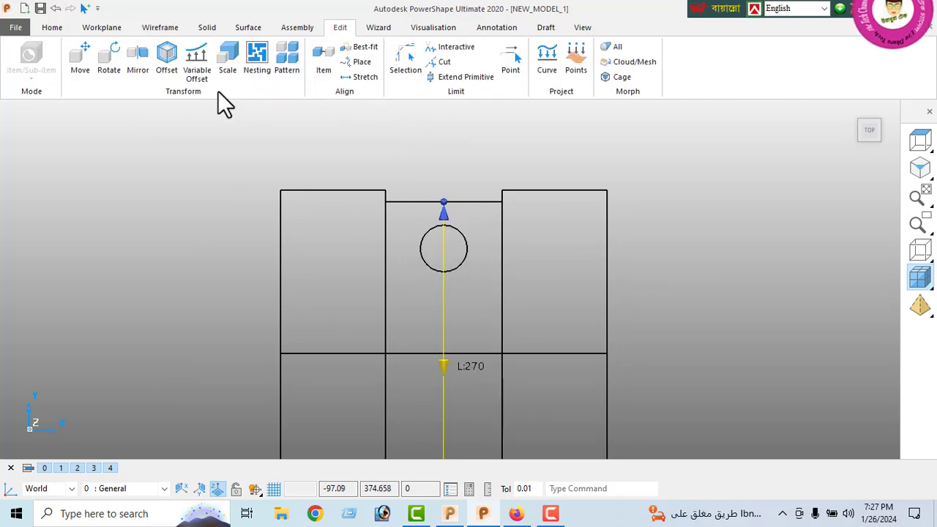
pyautogui.click(167, 58)
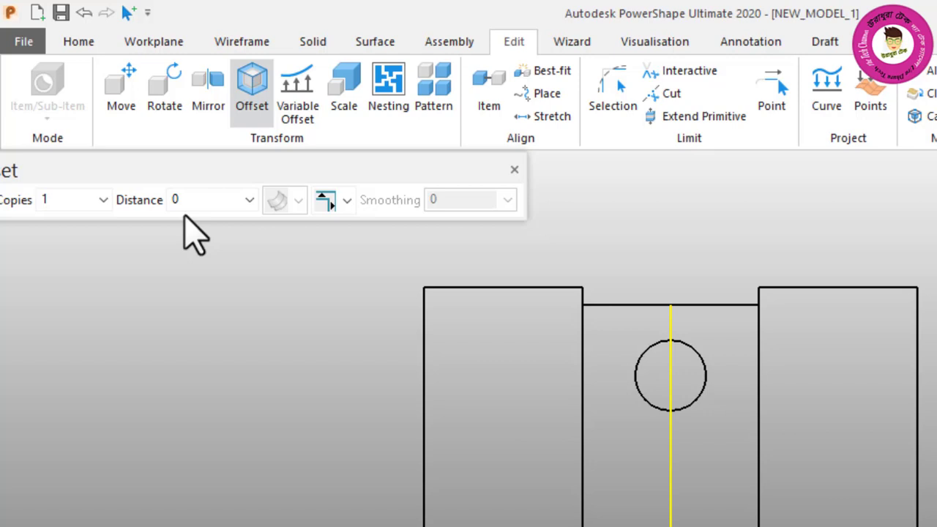
pyautogui.click(184, 202)
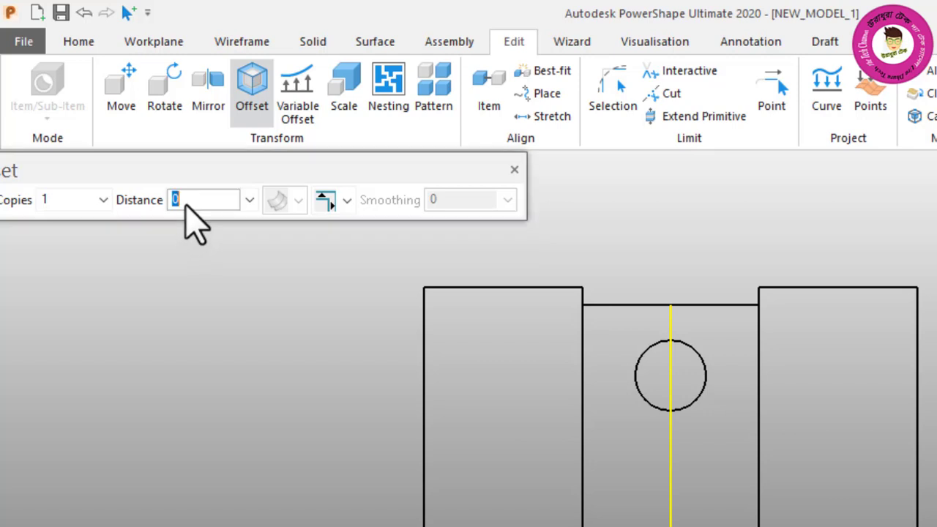
pyautogui.write('1')
pyautogui.press('Return')
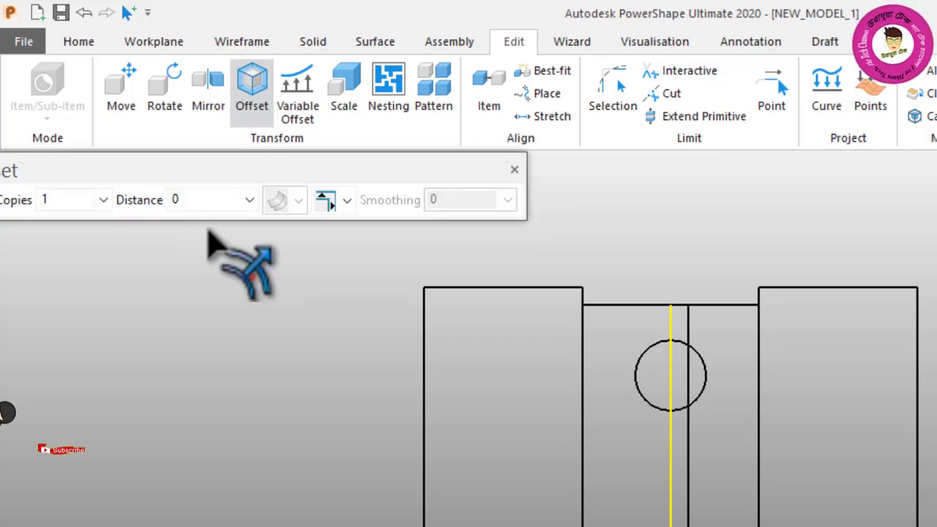
pyautogui.click(176, 200)
pyautogui.write('1')
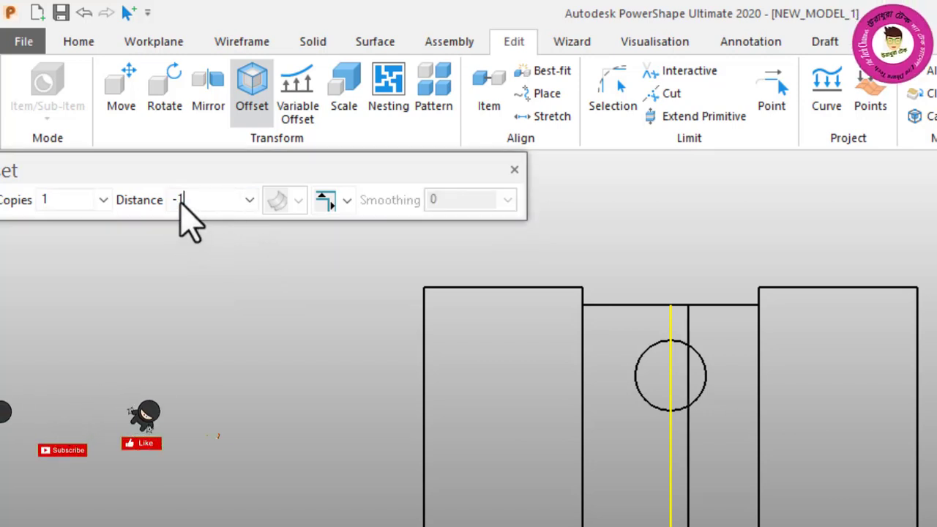
pyautogui.write('0')
pyautogui.press('Return')
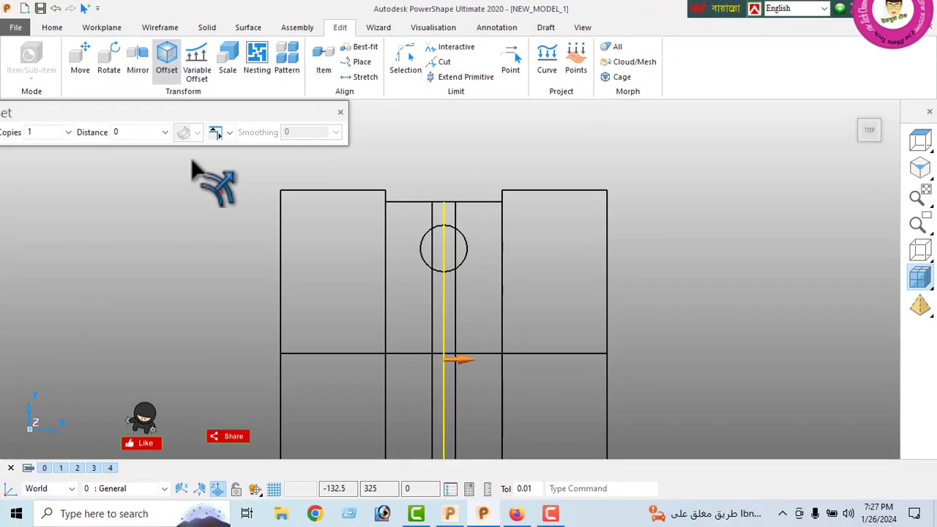
pyautogui.click(339, 112)
# Trim the top edge between the slot lines and the circle's top arc inside the slot
pyautogui.scroll(1, 410, 122)
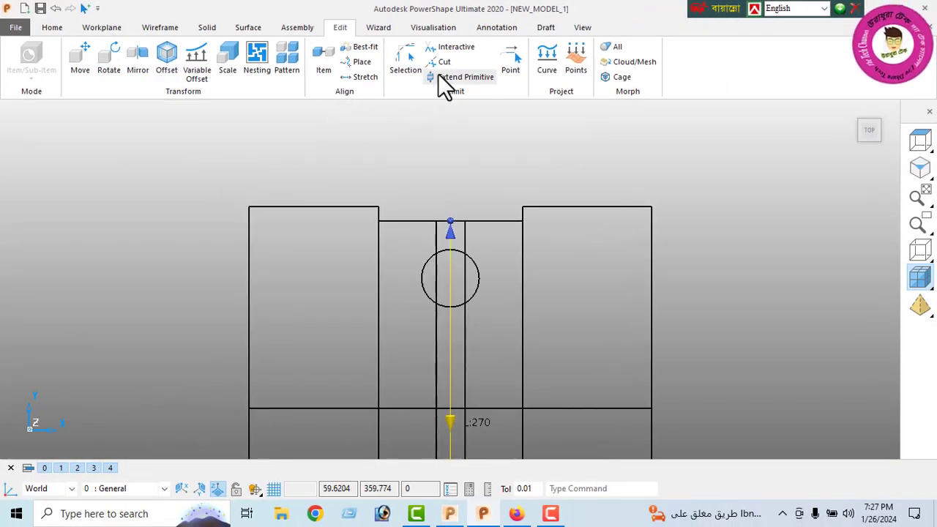
pyautogui.click(454, 55)
pyautogui.scroll(1, 459, 199)
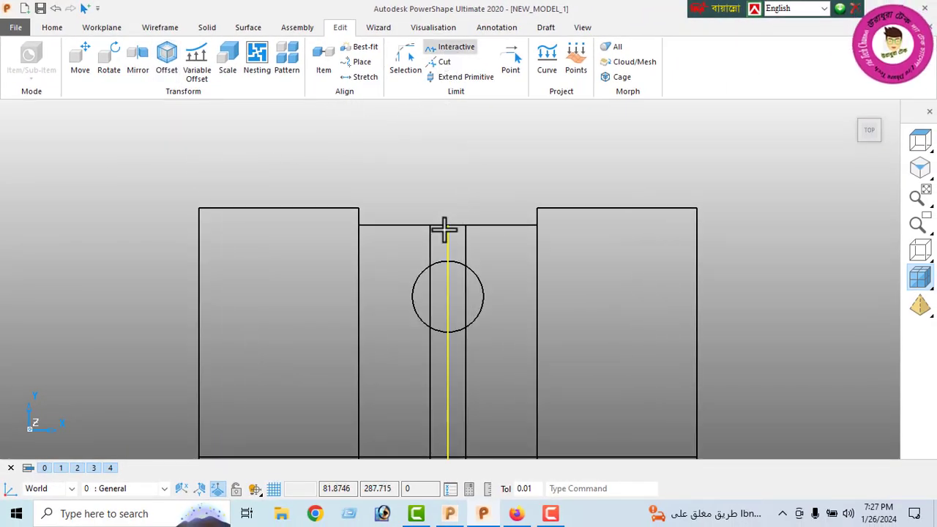
pyautogui.click(450, 225)
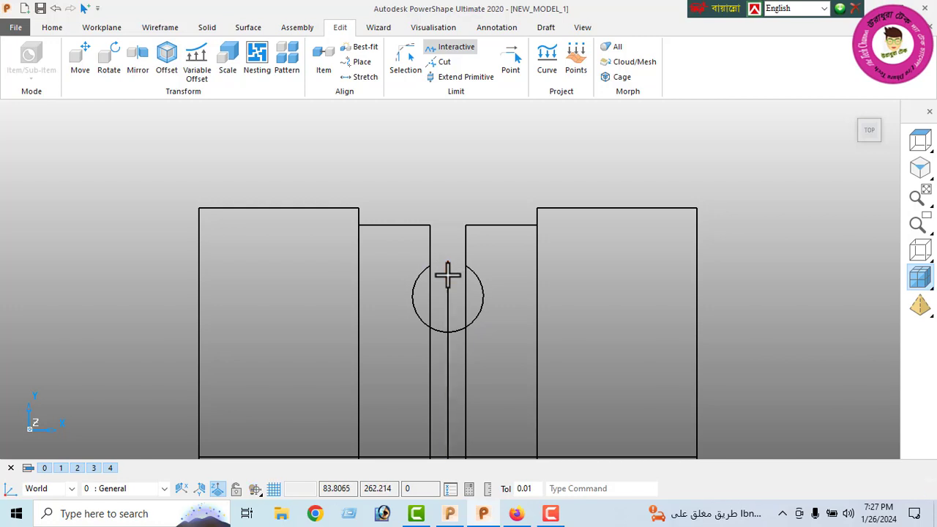
pyautogui.click(450, 296)
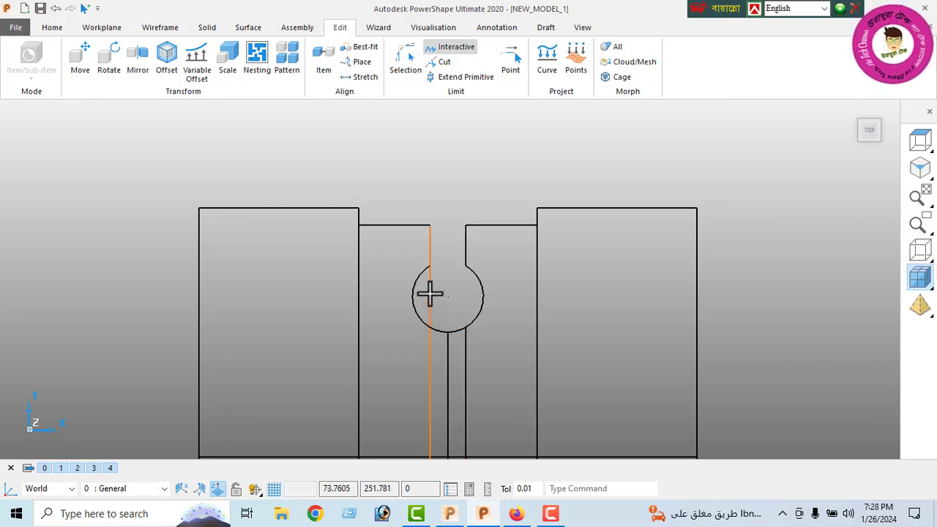
pyautogui.scroll(-1, 434, 296)
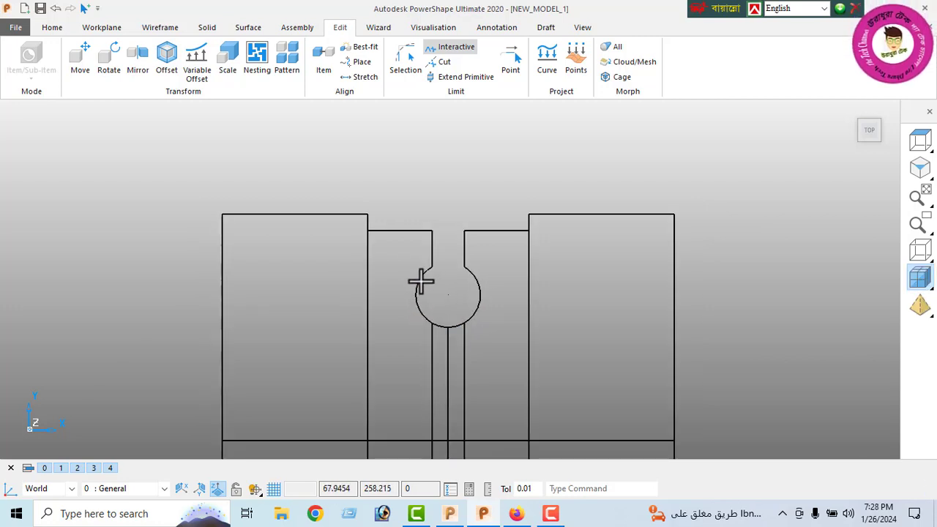
pyautogui.scroll(-1, 488, 274)
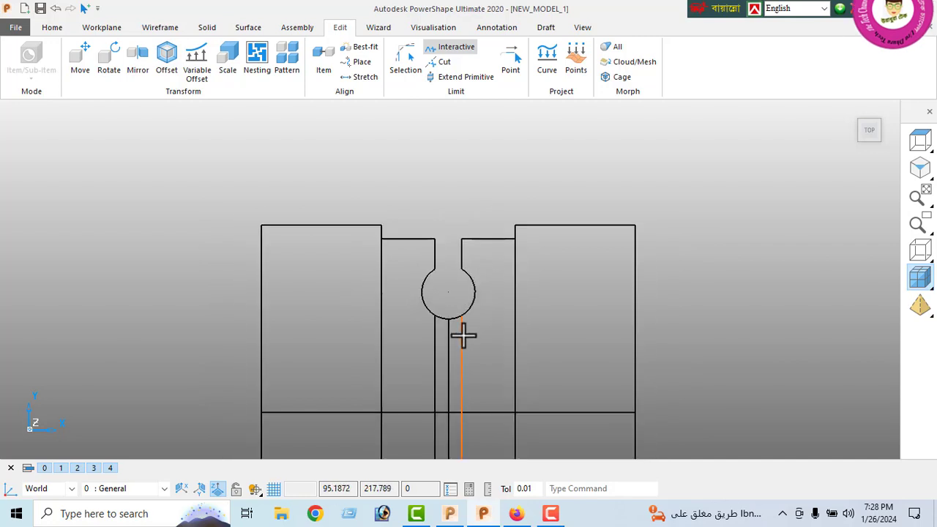
pyautogui.scroll(-1, 439, 352)
pyautogui.rightClick(117, 211)
pyautogui.click(198, 186)
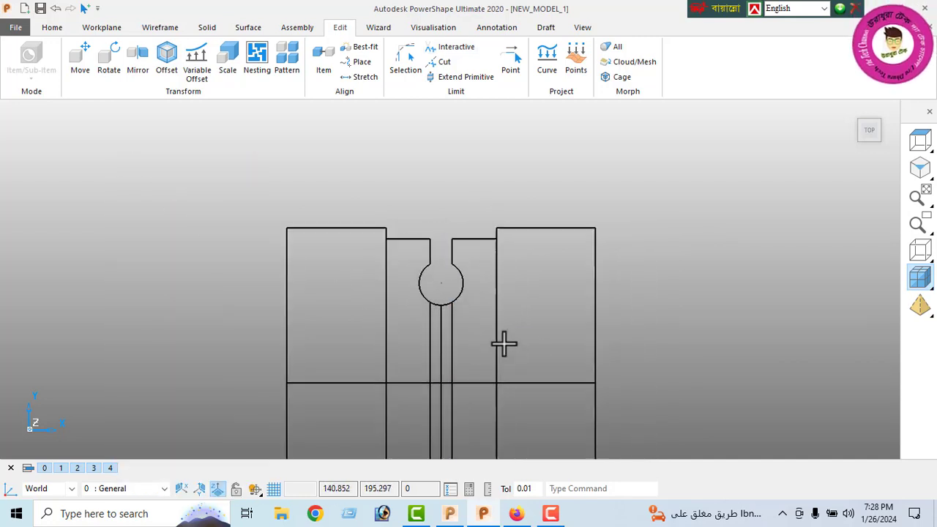
# Recentre the drawing and box-select the keyhole and slot curves
pyautogui.keyDown('shift'); pyautogui.moveTo(502, 342); pyautogui.dragTo(466, 227, button='middle'); pyautogui.keyUp('shift')
pyautogui.scroll(-1, 460, 290)
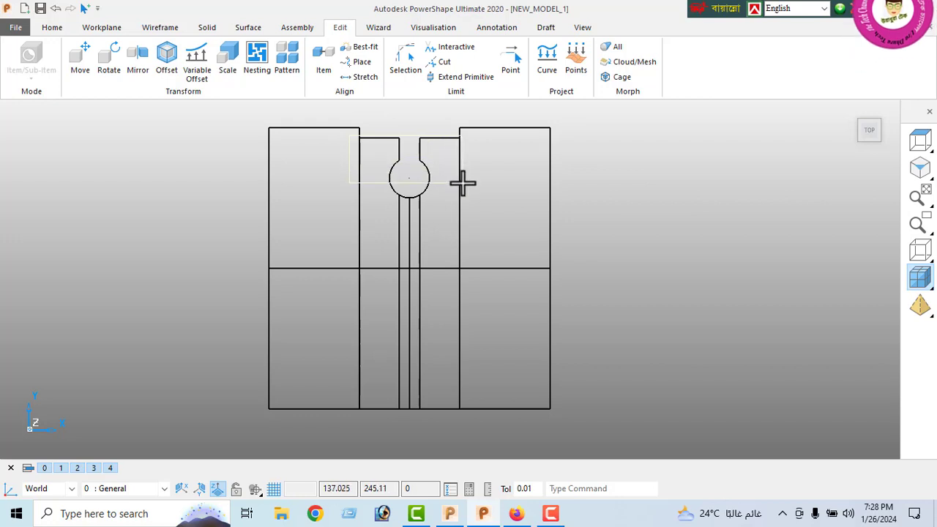
pyautogui.moveTo(452, 176); pyautogui.dragTo(471, 199)
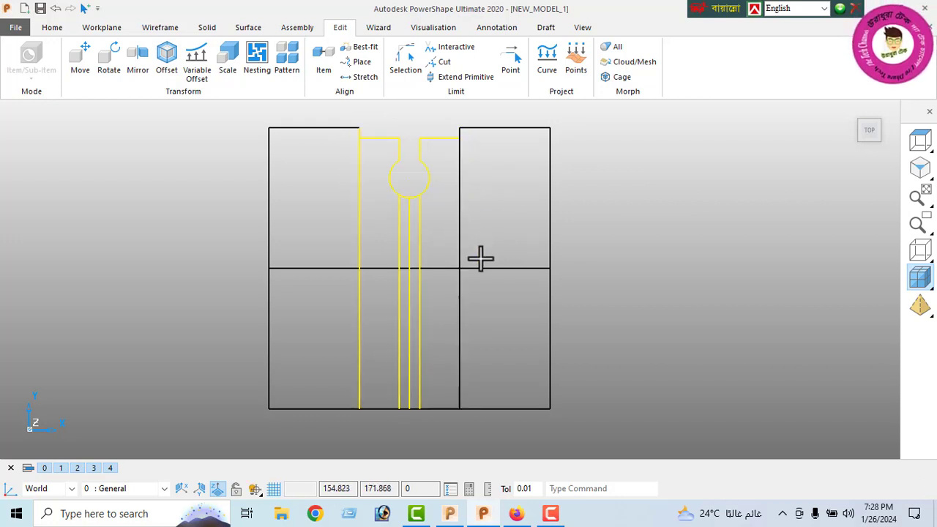
# Deselect the centre-strip edge lines and leftover vertical line, leaving only the keyhole curves selected
pyautogui.keyDown('ctrl'); pyautogui.click(361, 233); pyautogui.keyUp('ctrl')
pyautogui.keyDown('ctrl'); pyautogui.click(400, 241); pyautogui.keyUp('ctrl')
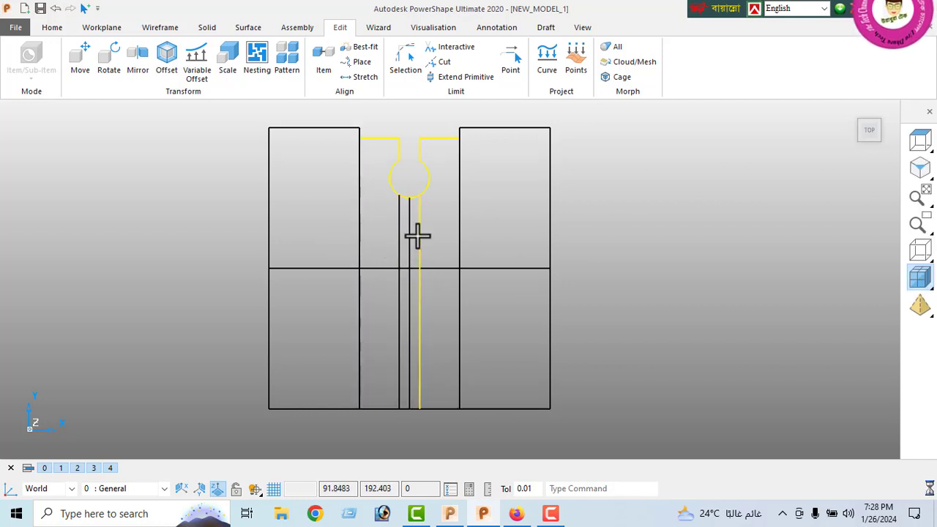
pyautogui.keyDown('ctrl'); pyautogui.click(420, 240); pyautogui.keyUp('ctrl')
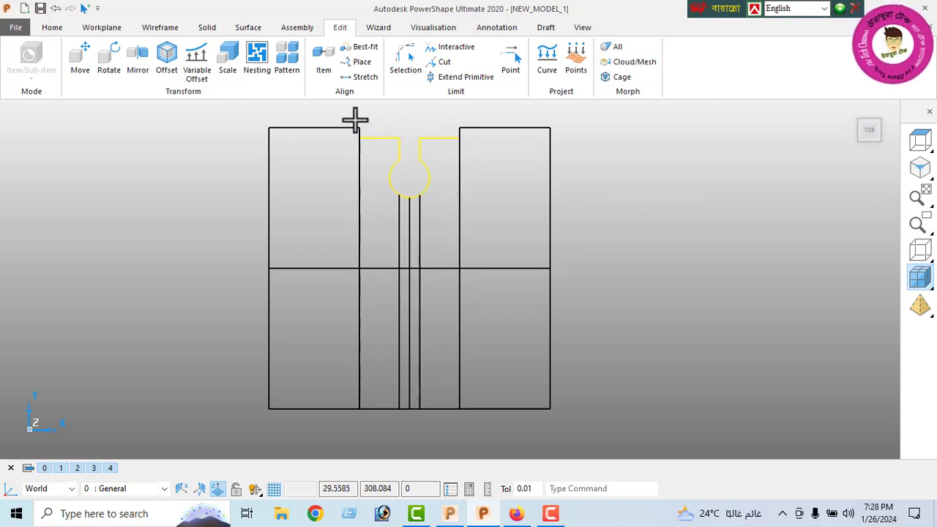
# Mirror the keyhole profile about the horizontal middle line as a two-point mirror
pyautogui.click(138, 60)
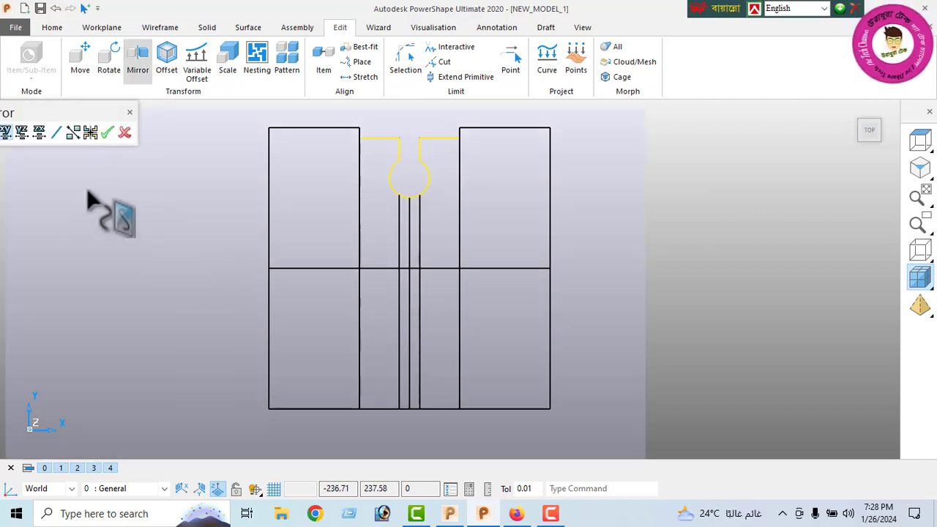
pyautogui.click(74, 131)
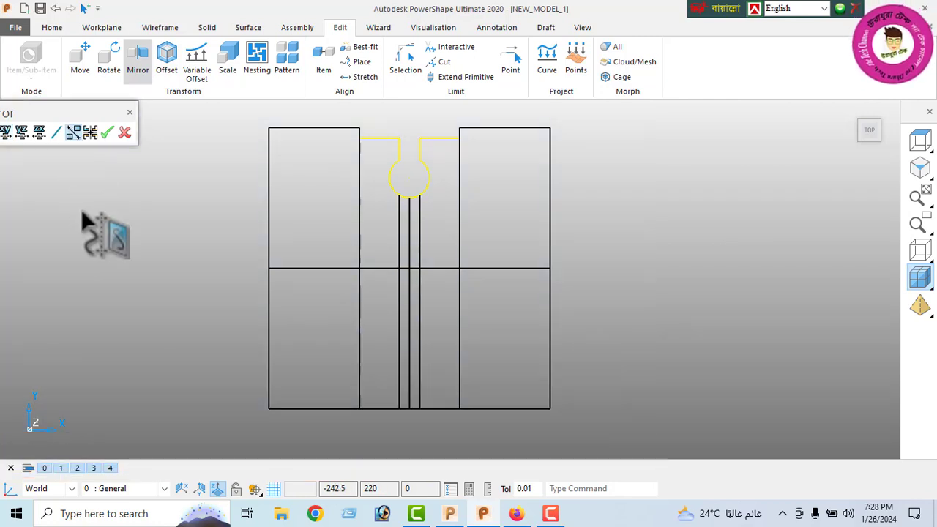
pyautogui.click(316, 268)
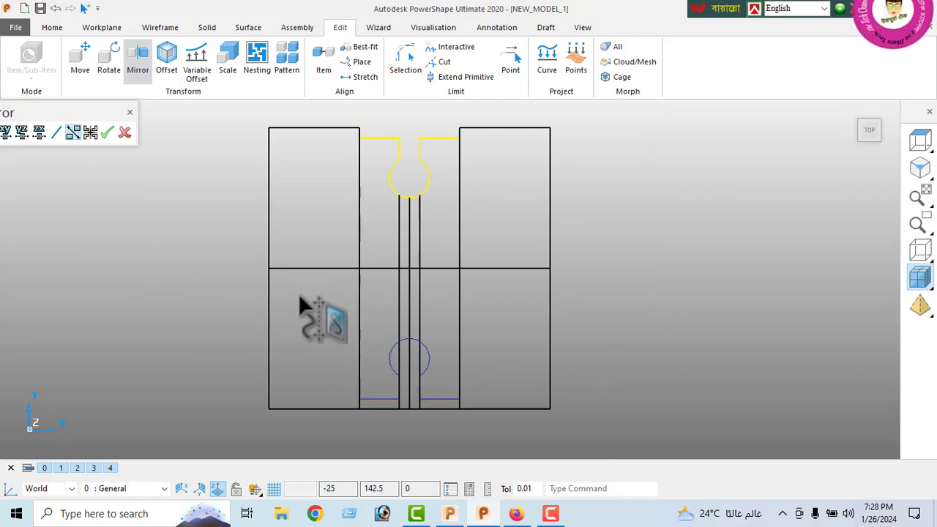
pyautogui.click(109, 137)
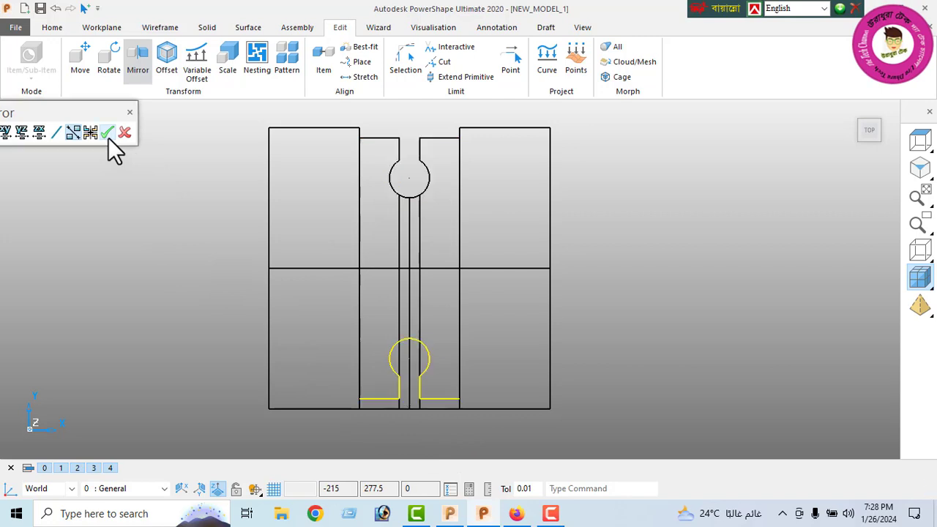
pyautogui.click(125, 132)
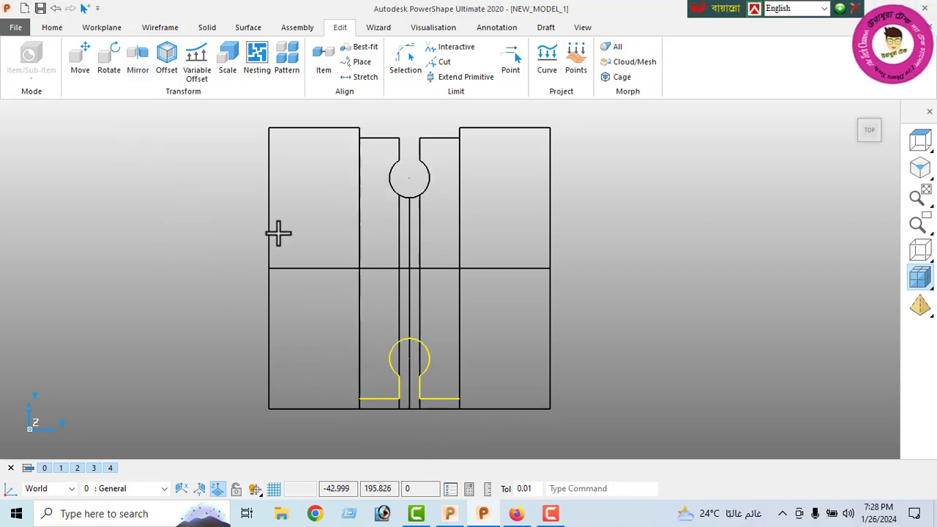
# Clear the selection and trim the bottom edge across the lower keyhole's neck
pyautogui.rightClick(94, 123)
pyautogui.press('Escape')
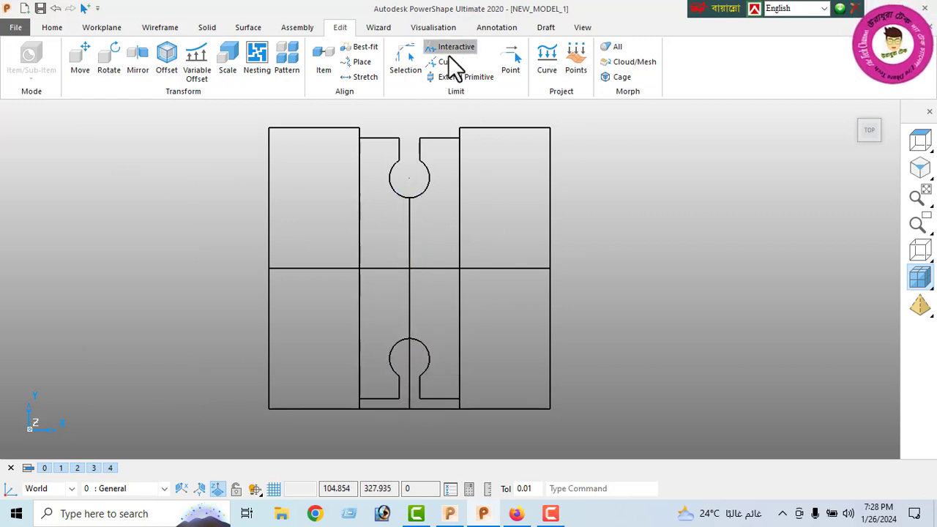
pyautogui.scroll(1, 444, 435)
pyautogui.scroll(1, 432, 425)
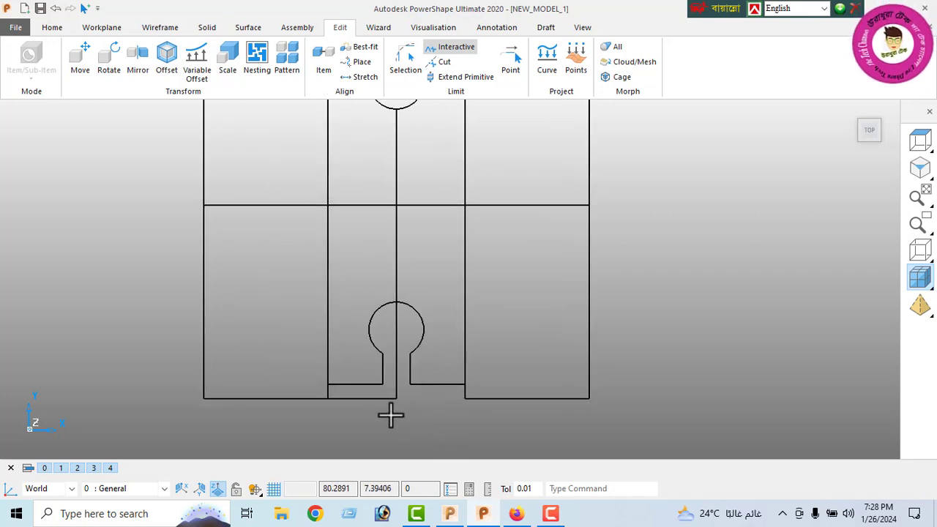
pyautogui.click(373, 398)
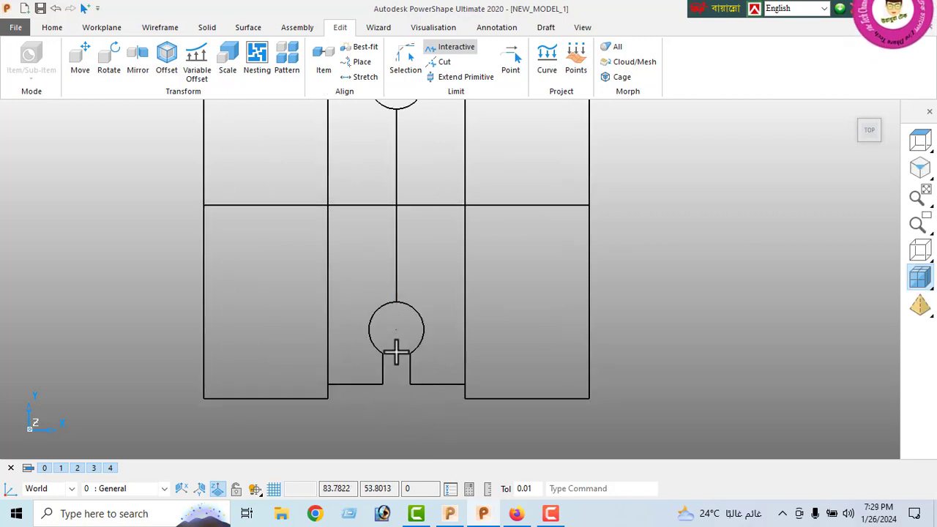
pyautogui.scroll(-1, 399, 348)
# Fit the sketch in top view and check the 2× R54 side cutouts on the PDF drawing
pyautogui.click(868, 132)
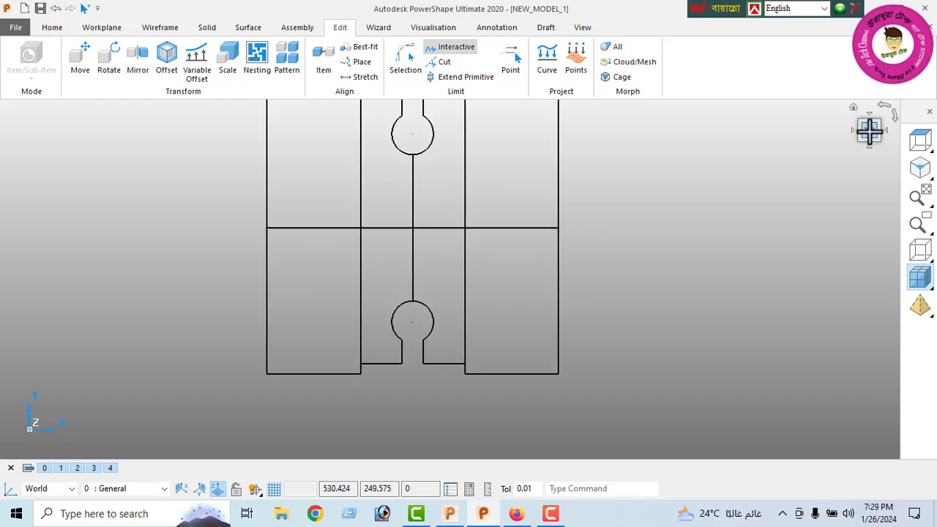
pyautogui.click(517, 514)
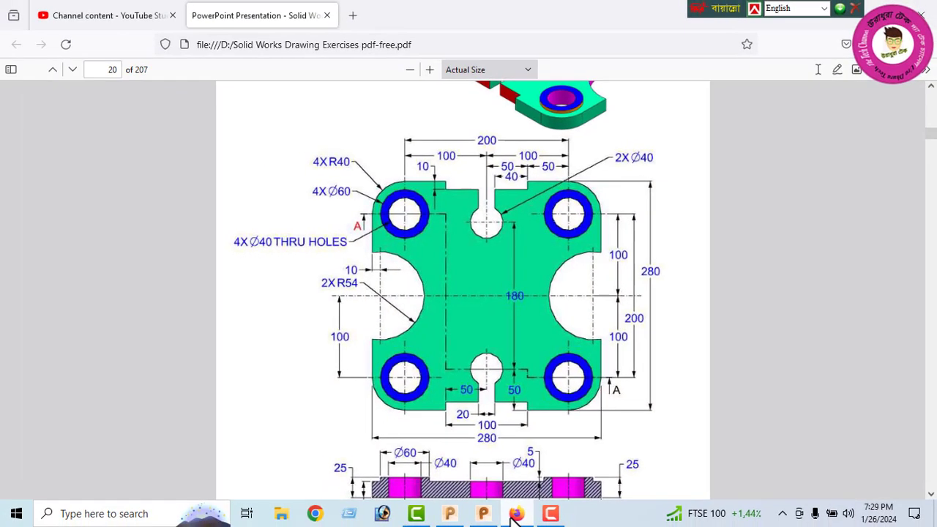
pyautogui.click(483, 513)
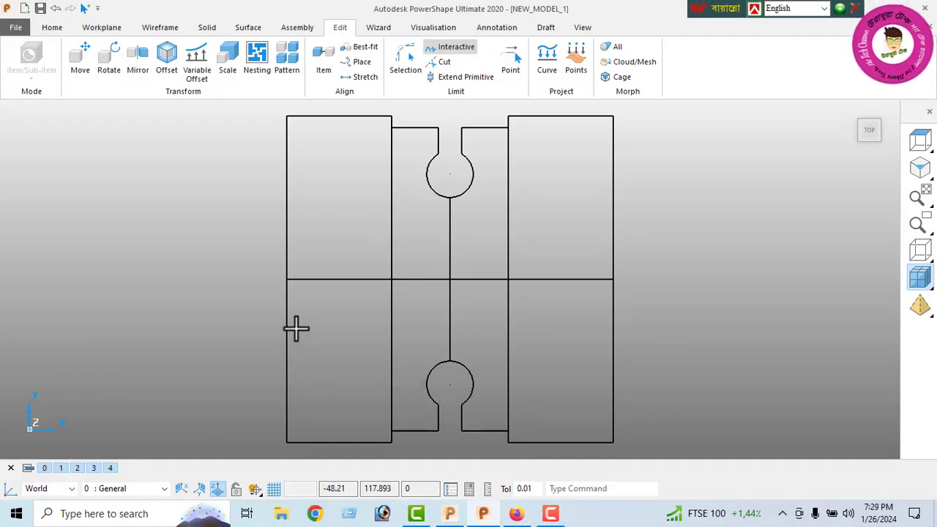
# Trim away the two leftover inner vertical line segments 50 either side of centre
pyautogui.rightClick(132, 180)
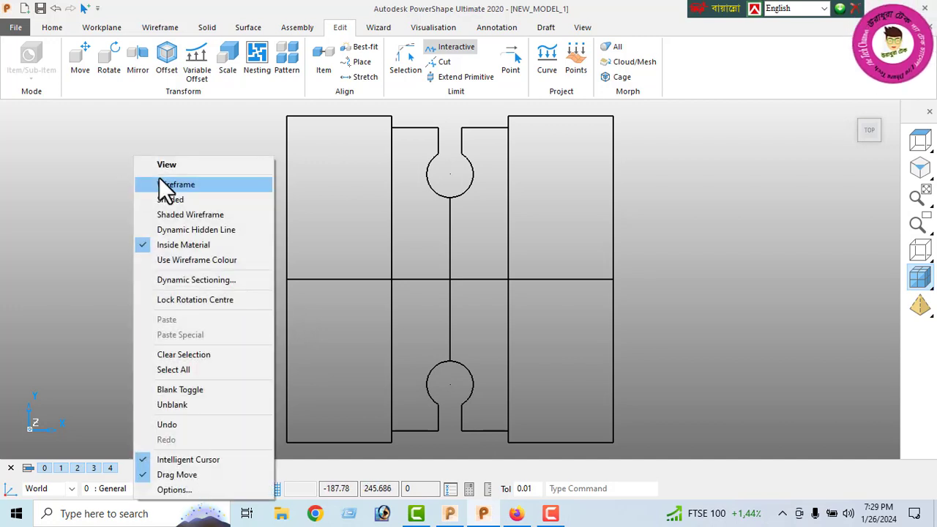
pyautogui.press('Escape')
pyautogui.moveTo(358, 209); pyautogui.dragTo(401, 243)
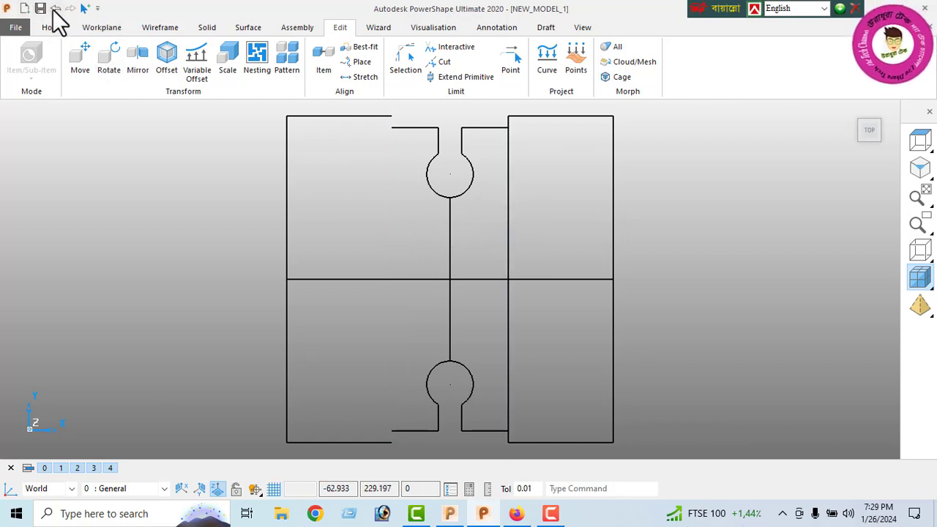
pyautogui.click(459, 46)
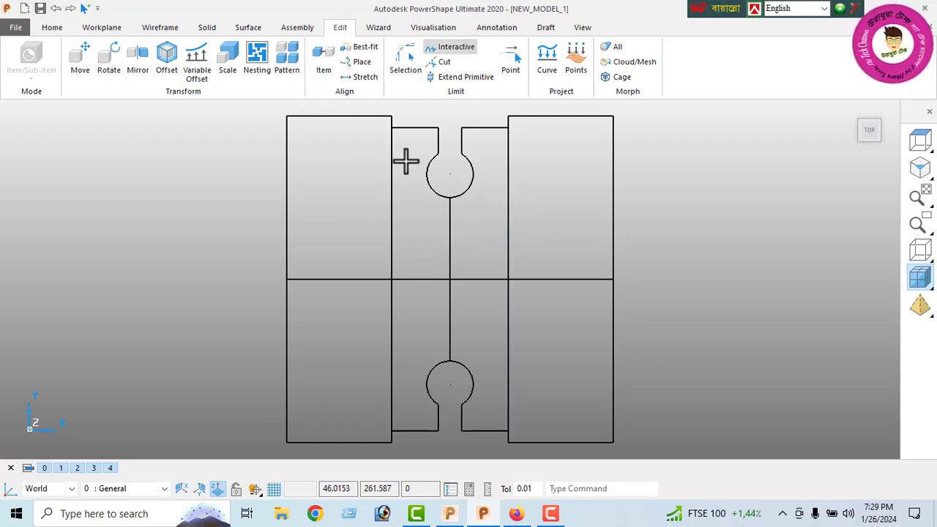
pyautogui.click(509, 289)
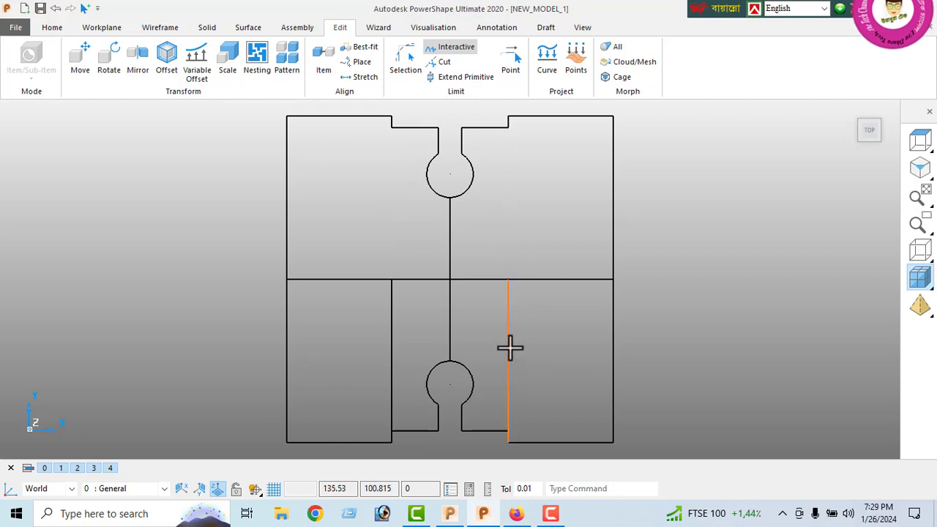
pyautogui.click(507, 347)
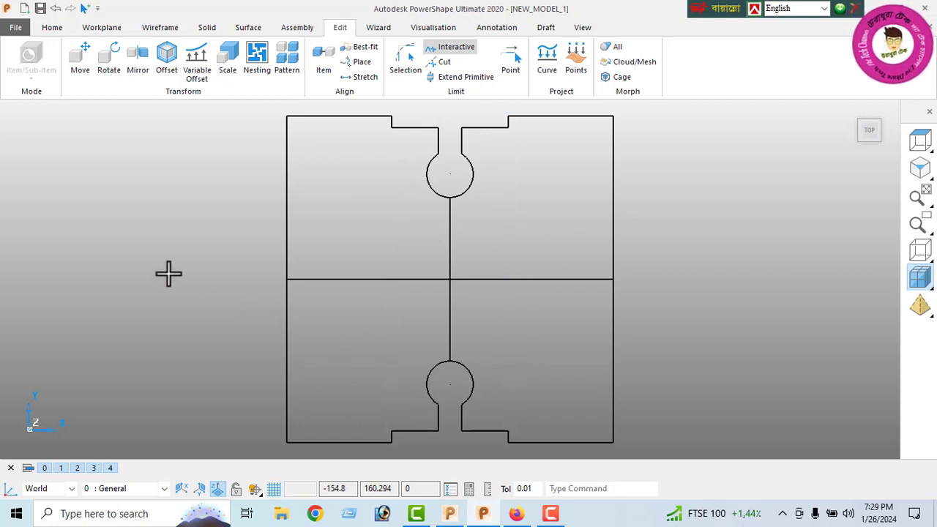
pyautogui.rightClick(154, 157)
pyautogui.click(187, 164)
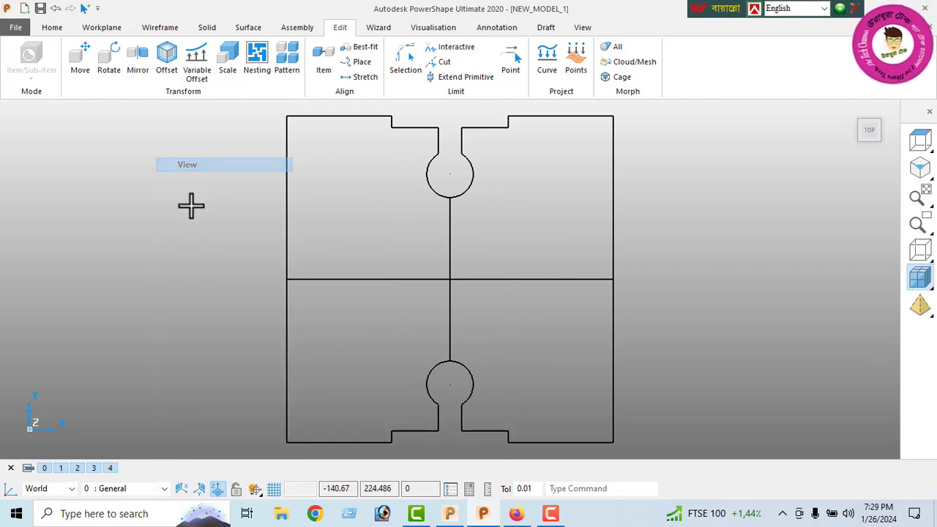
pyautogui.click(286, 197)
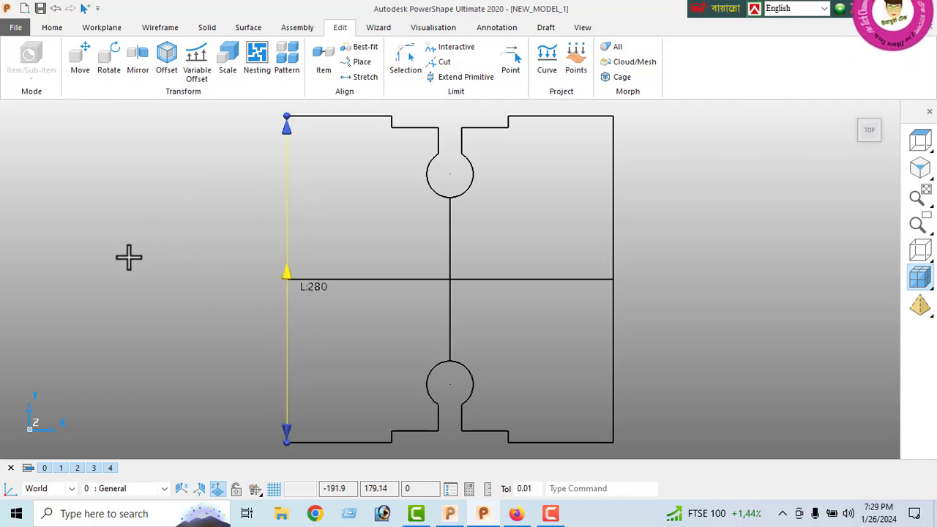
# Make one copy of the 280-long left edge offset by -10, just inside it
pyautogui.click(167, 59)
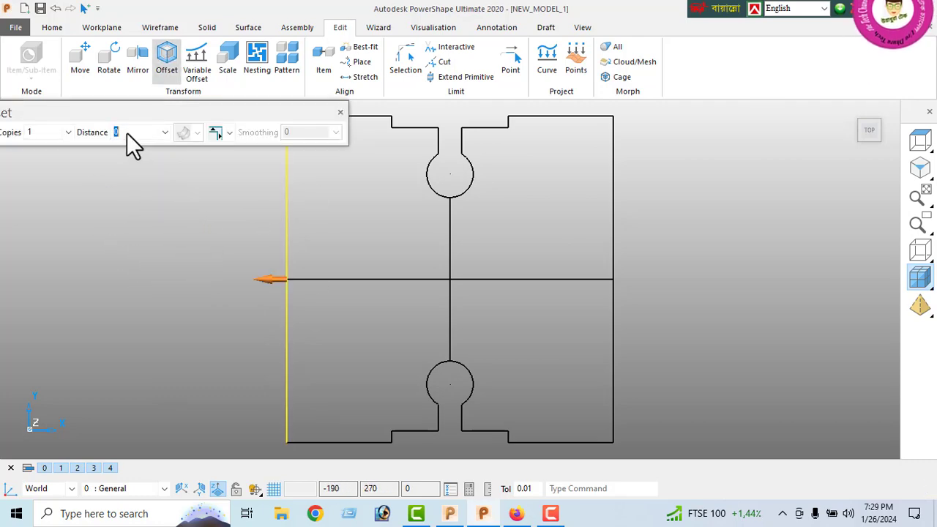
pyautogui.write('-10')
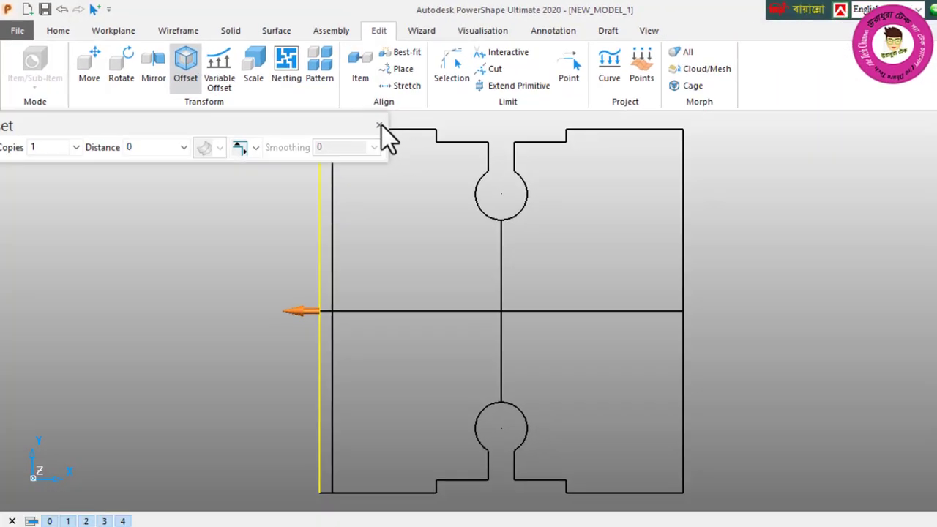
pyautogui.click(379, 125)
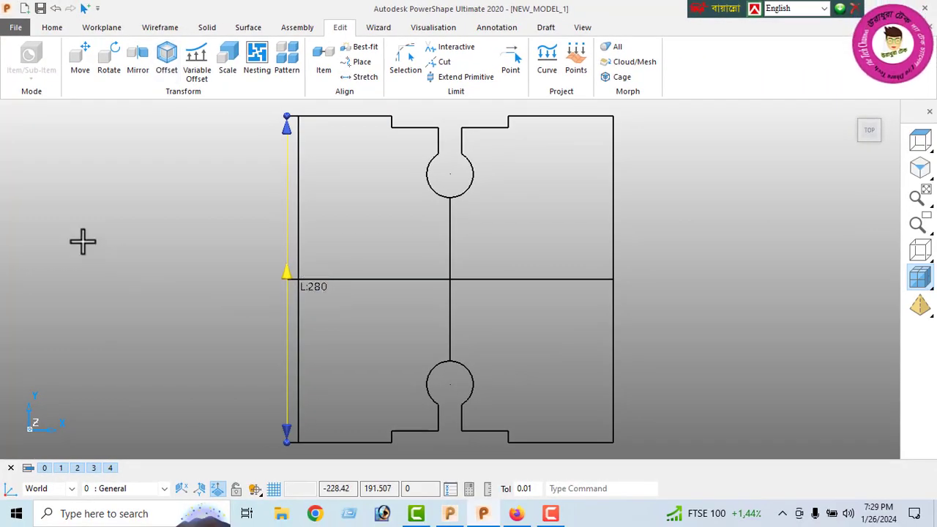
# Draw a radius 54 circle centred where the inner left line crosses the horizontal middle line
pyautogui.click(160, 27)
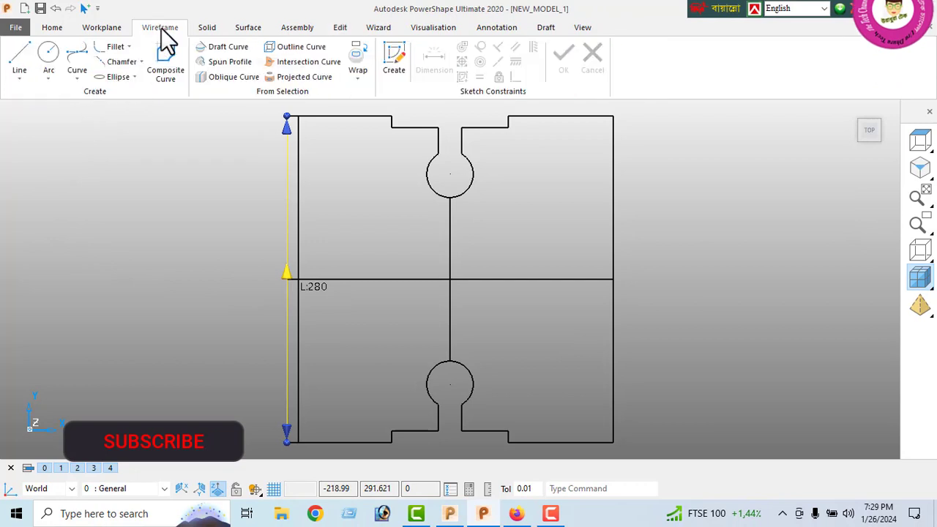
pyautogui.click(20, 58)
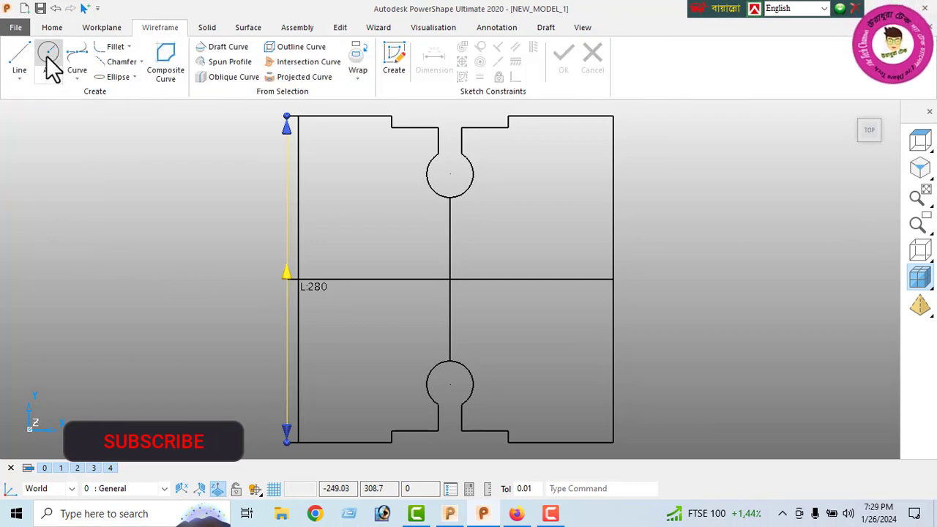
pyautogui.click(298, 279)
pyautogui.rightClick(96, 158)
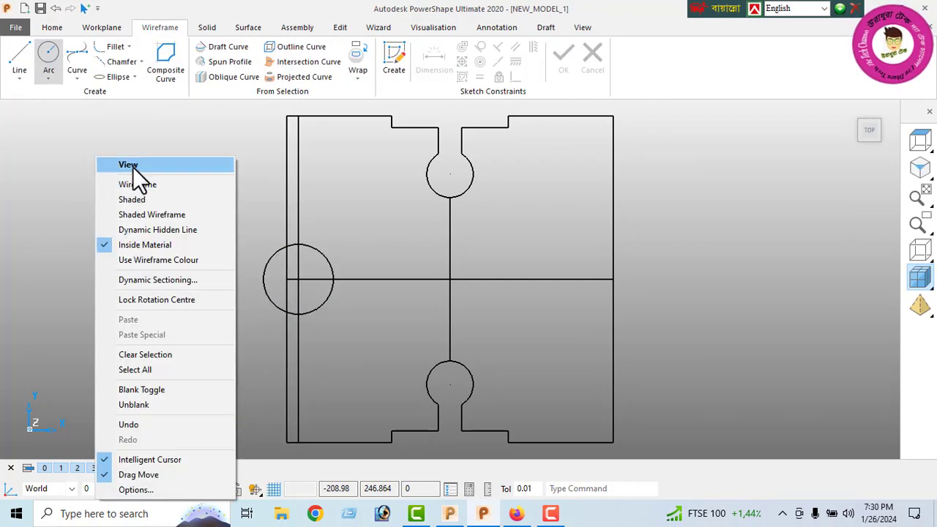
pyautogui.press('Escape')
pyautogui.click(321, 314)
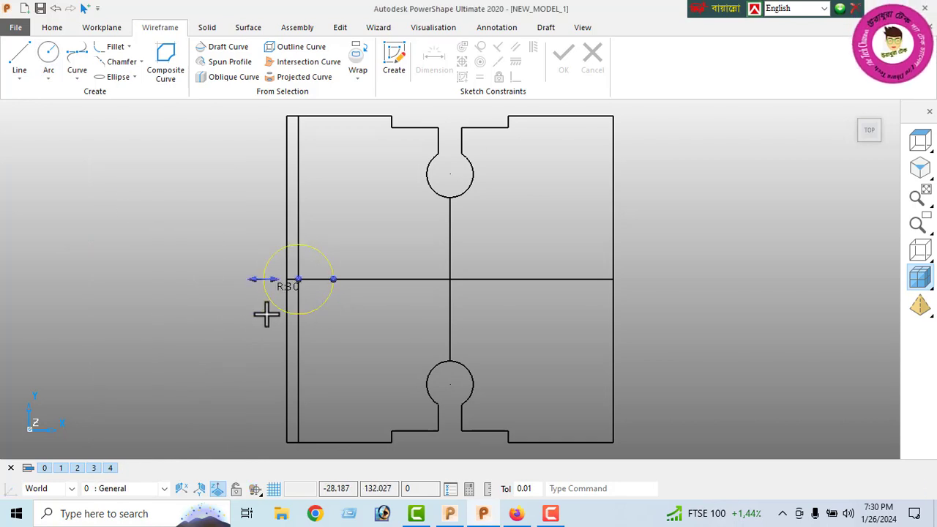
pyautogui.doubleClick(149, 106)
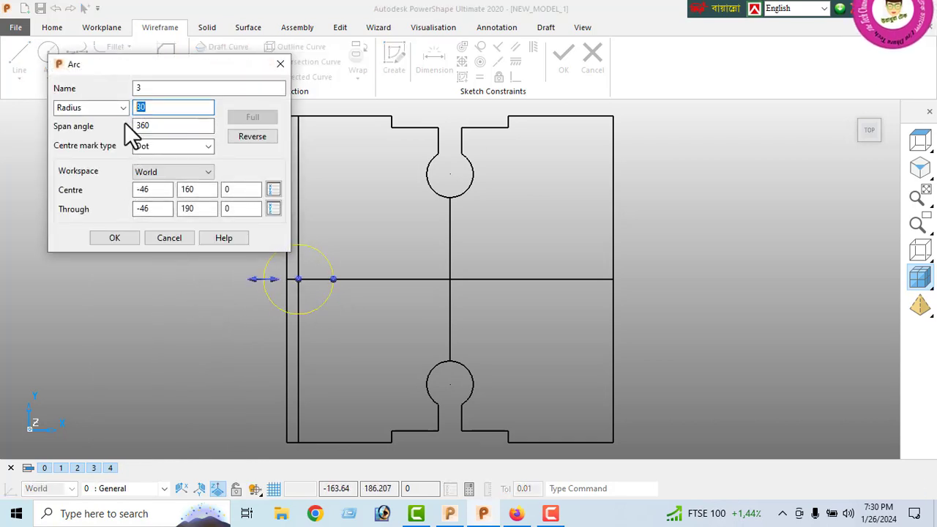
pyautogui.write('54')
pyautogui.press('Return')
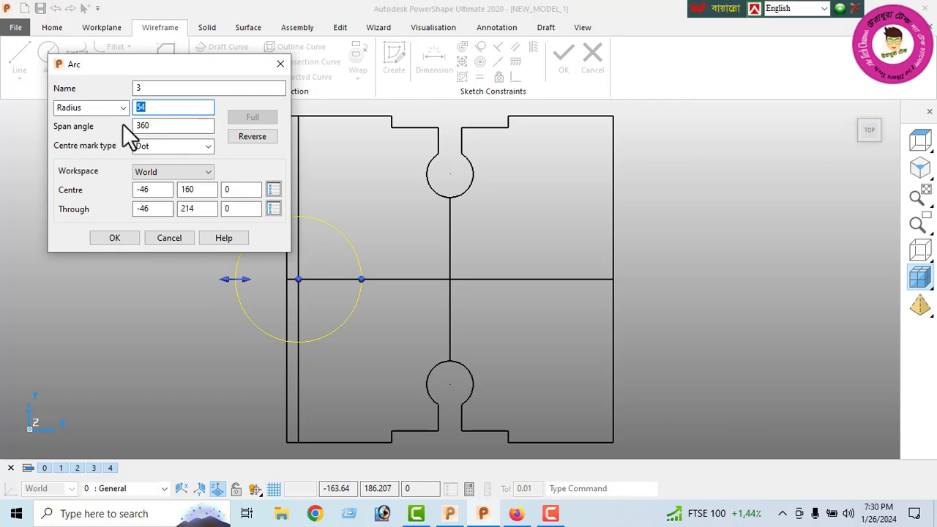
pyautogui.click(115, 238)
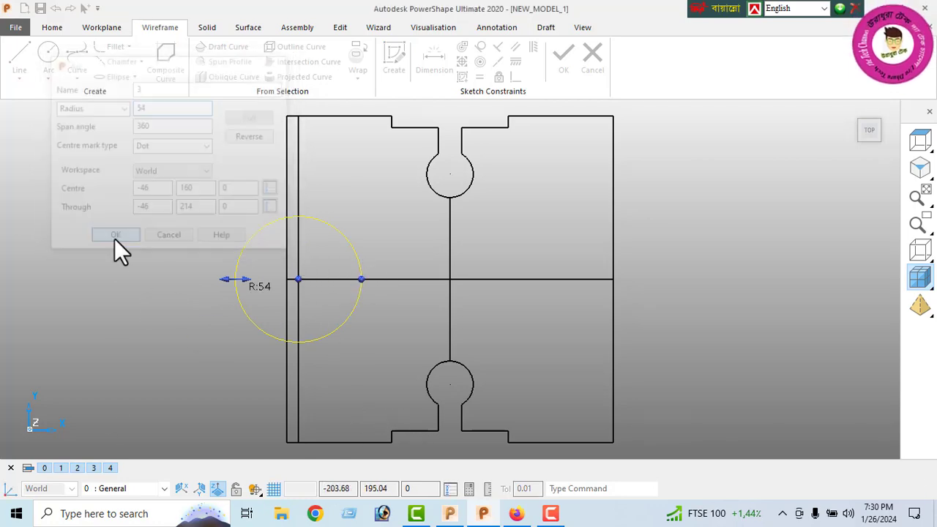
pyautogui.rightClick(73, 164)
pyautogui.press('Escape')
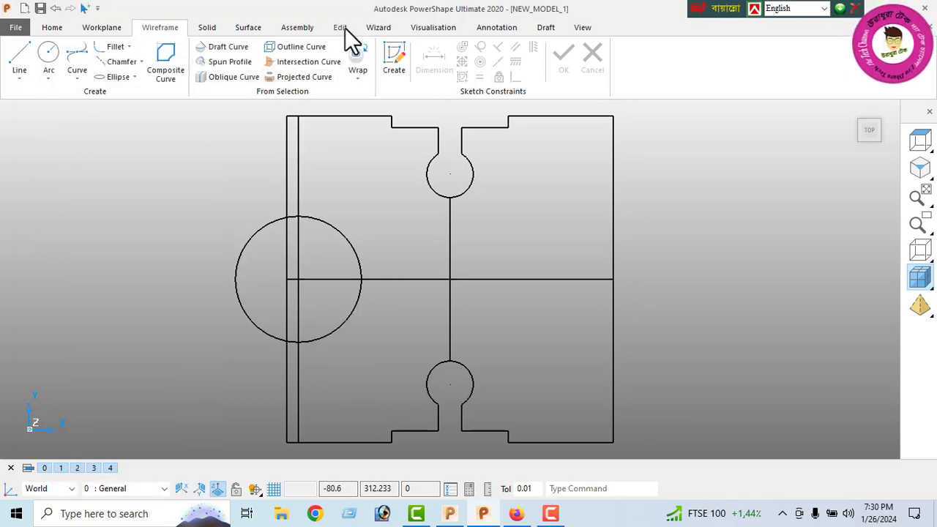
pyautogui.click(341, 28)
# Trim the R54 circle to its inner half and remove the edge line inside the cutout
pyautogui.click(463, 50)
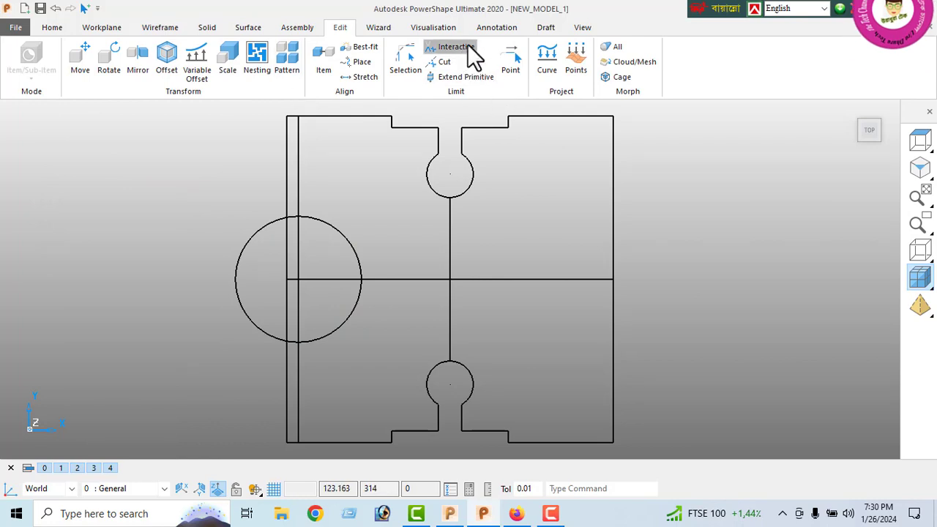
pyautogui.scroll(2, 277, 249)
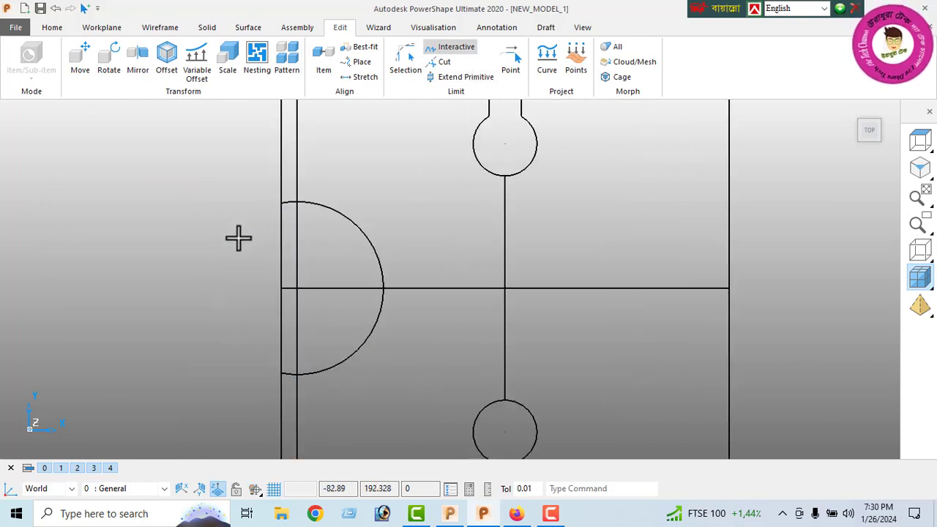
pyautogui.click(287, 208)
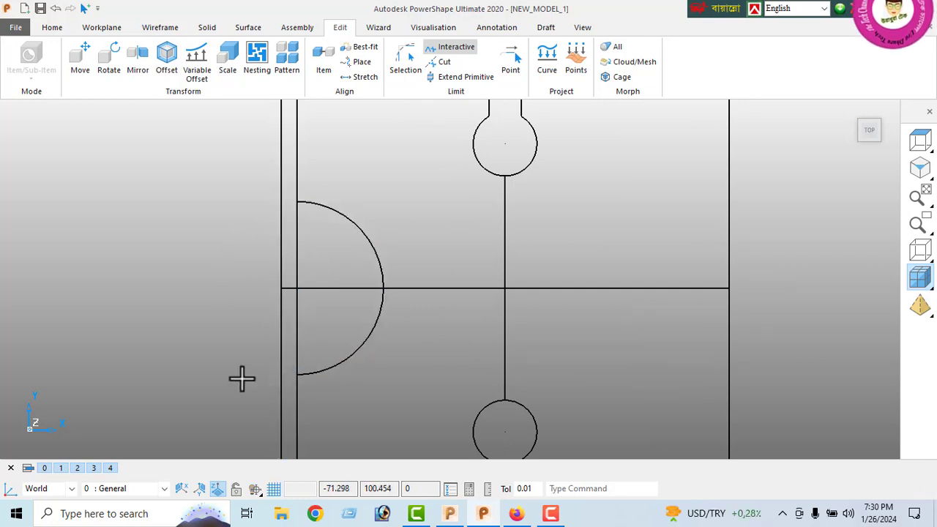
pyautogui.click(297, 236)
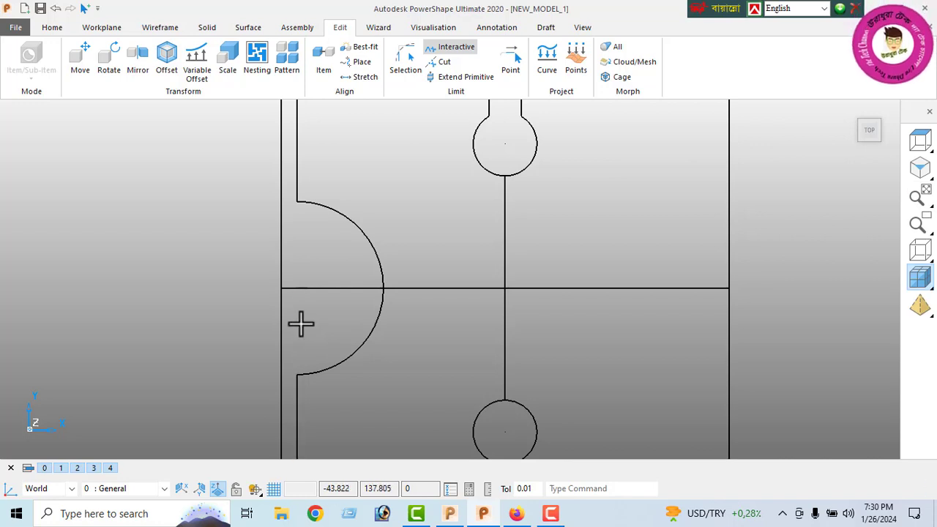
pyautogui.scroll(-1, 320, 295)
pyautogui.rightClick(134, 158)
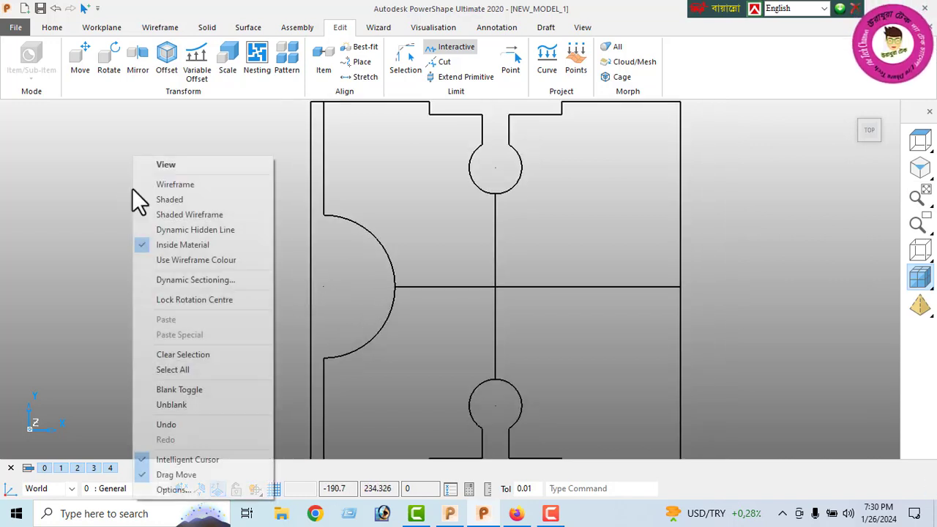
pyautogui.click(173, 169)
# Draw short lines joining the cutout's top and bottom ends to the outer left edge
pyautogui.click(160, 27)
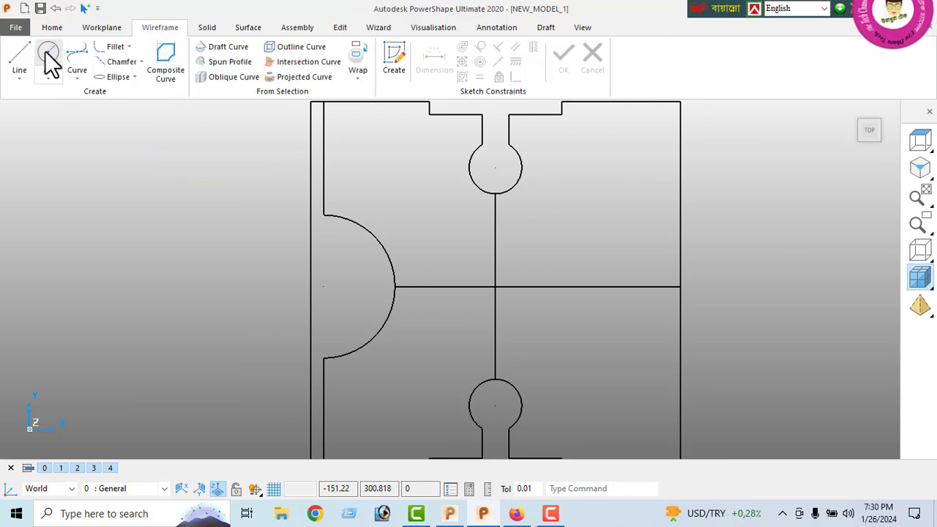
pyautogui.click(19, 60)
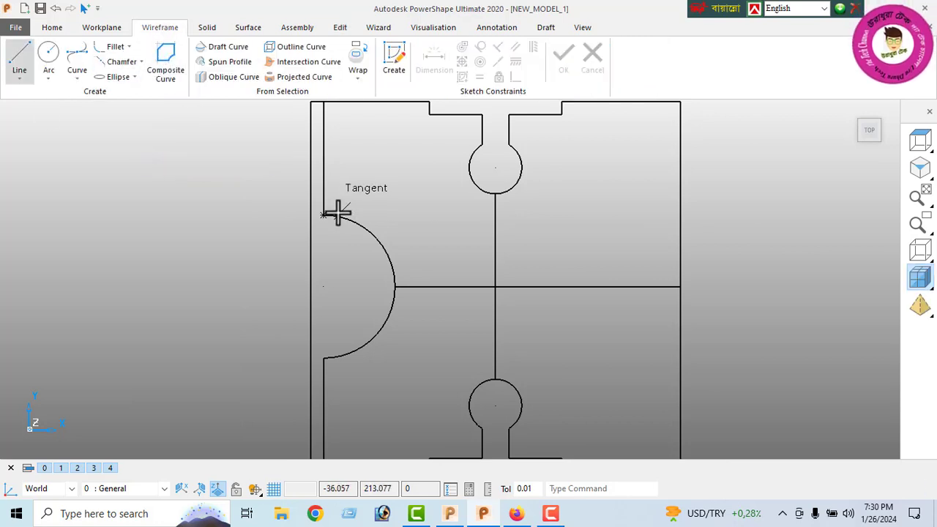
pyautogui.click(285, 215)
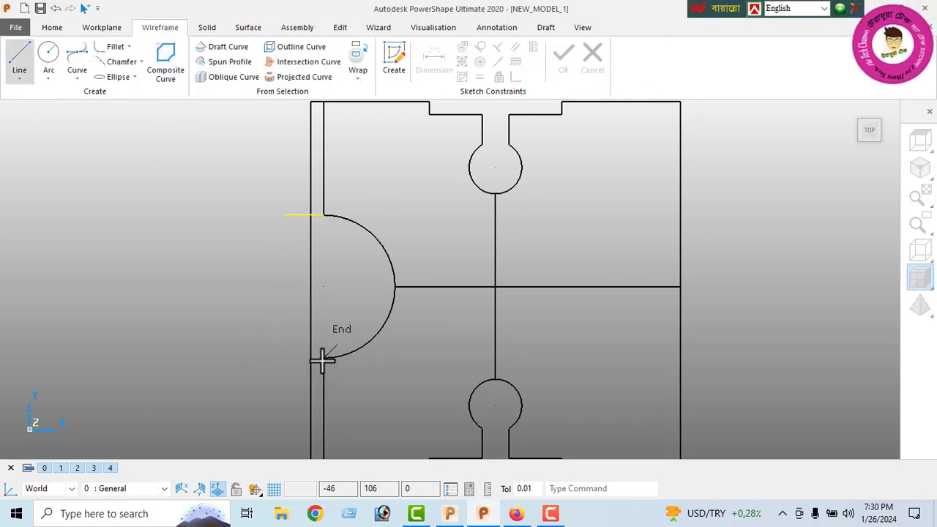
pyautogui.click(322, 359)
pyautogui.click(285, 358)
pyautogui.rightClick(156, 156)
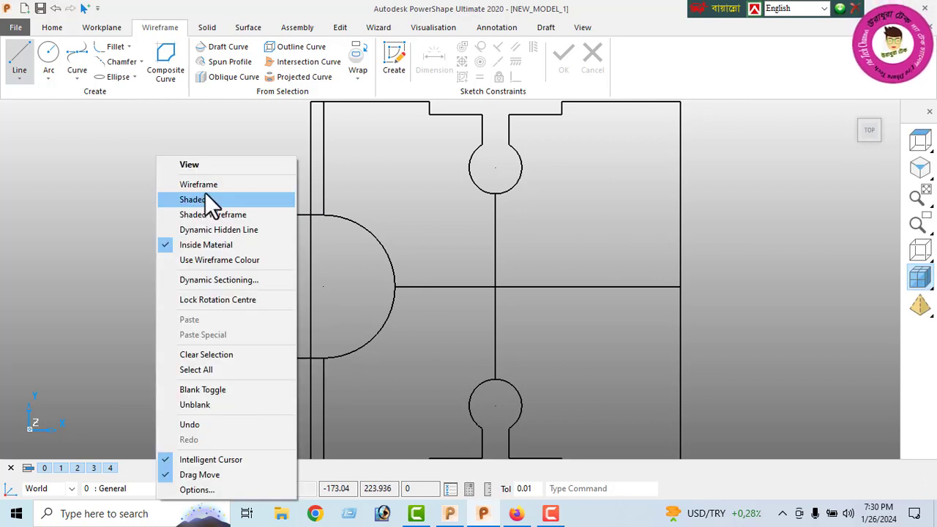
pyautogui.click(170, 167)
# Trim away the leftover inner vertical offset line on the left side
pyautogui.click(340, 27)
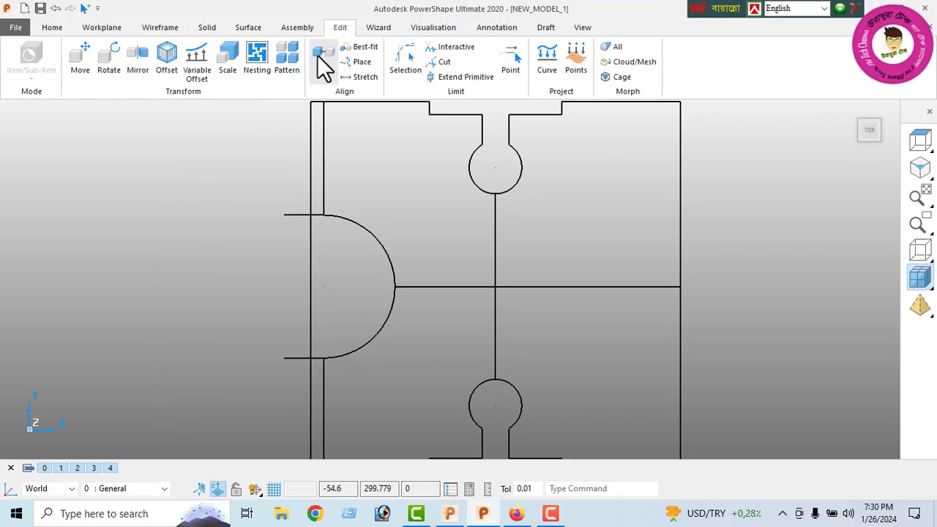
pyautogui.click(457, 48)
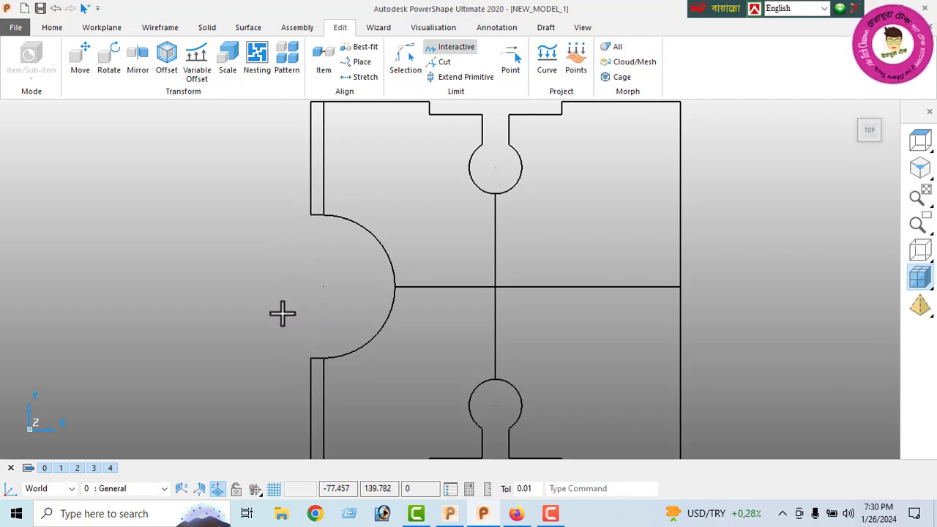
pyautogui.click(323, 166)
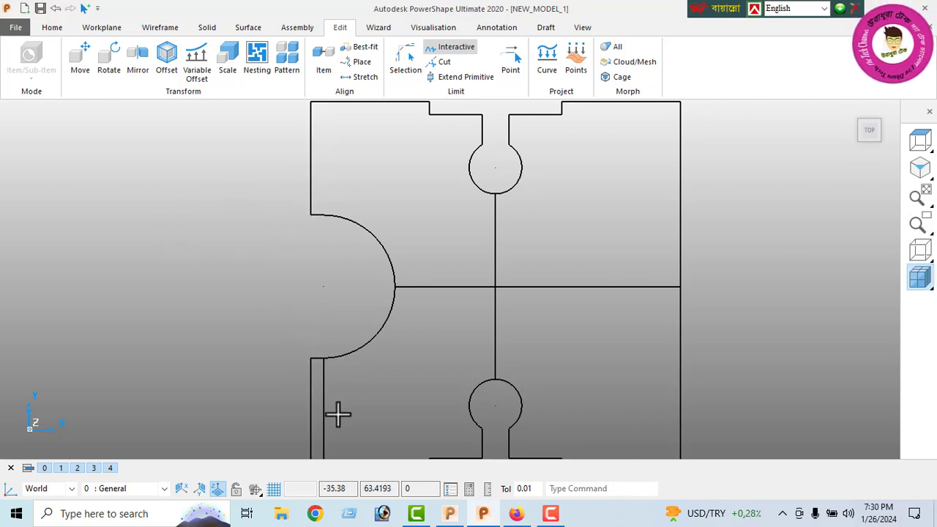
pyautogui.rightClick(96, 157)
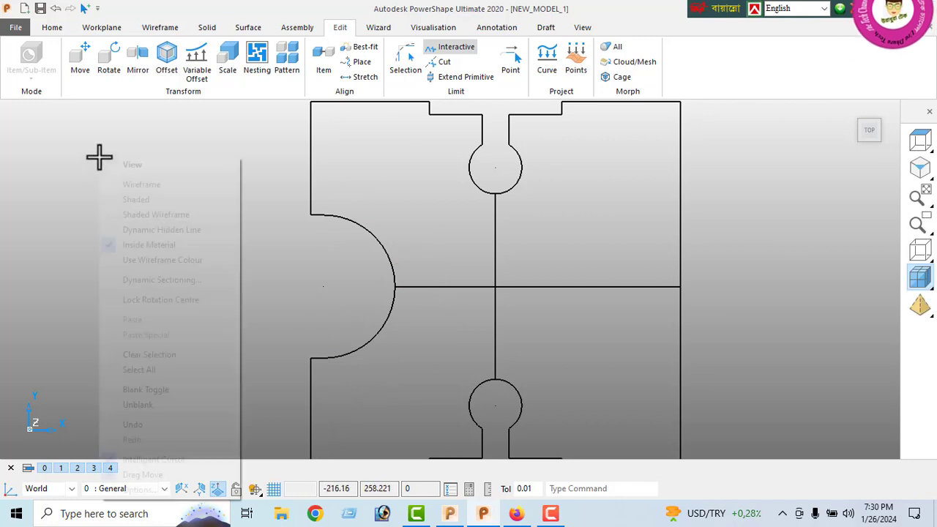
pyautogui.click(126, 162)
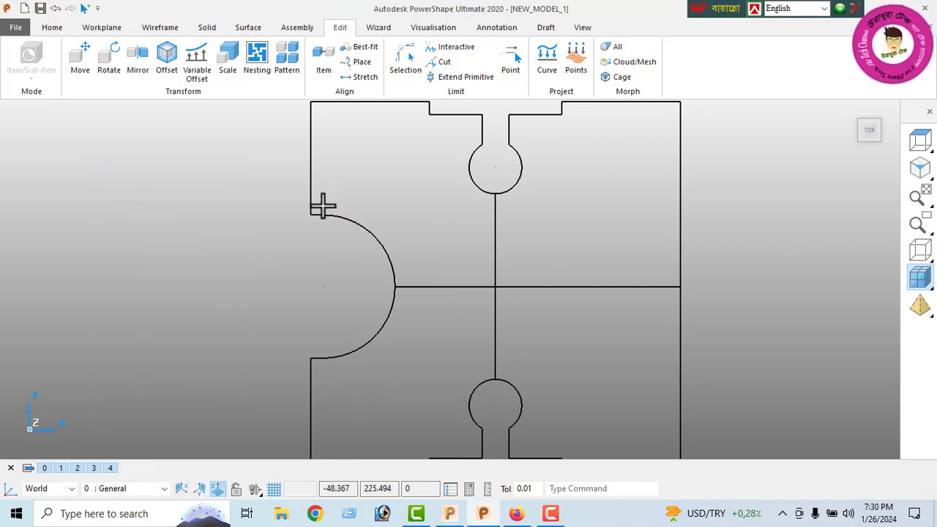
pyautogui.moveTo(387, 393); pyautogui.dragTo(387, 384)
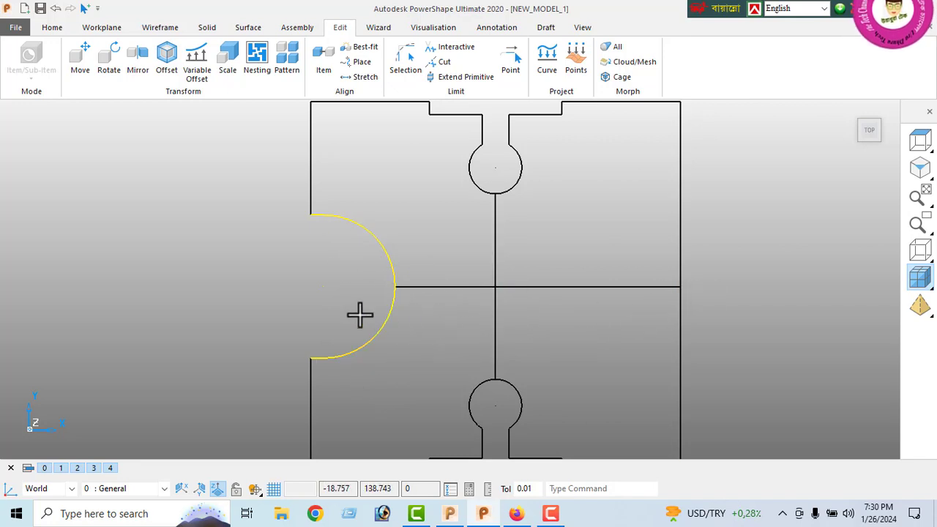
# Mirror the left R54 arc across the vertical centre line onto the right side
pyautogui.scroll(-1, 357, 311)
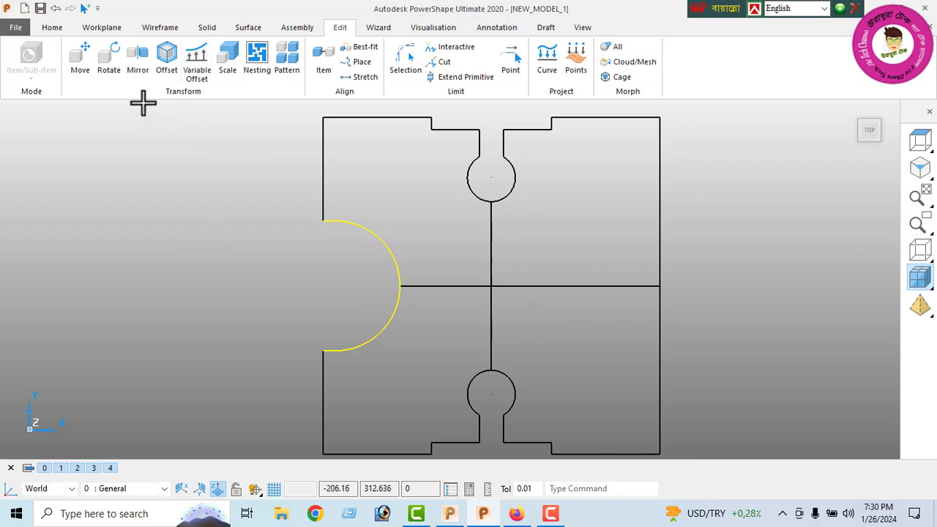
pyautogui.click(139, 63)
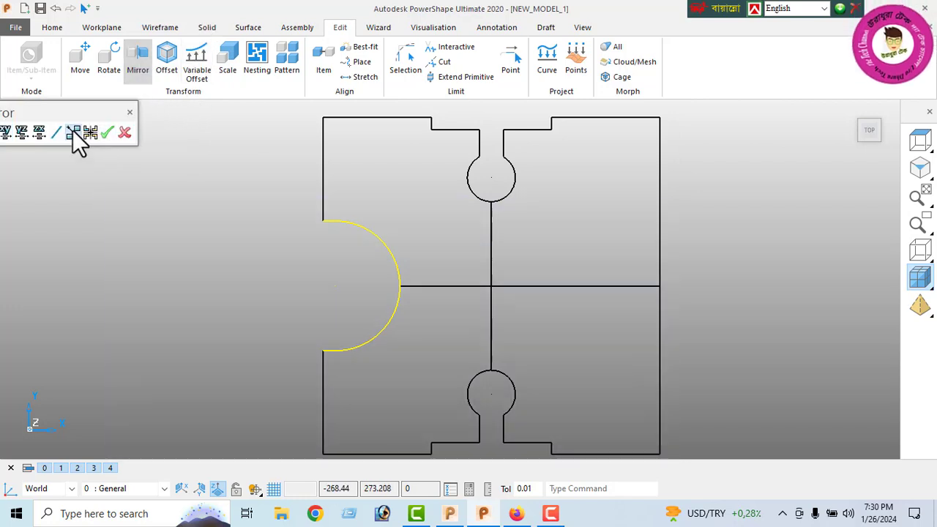
pyautogui.click(490, 253)
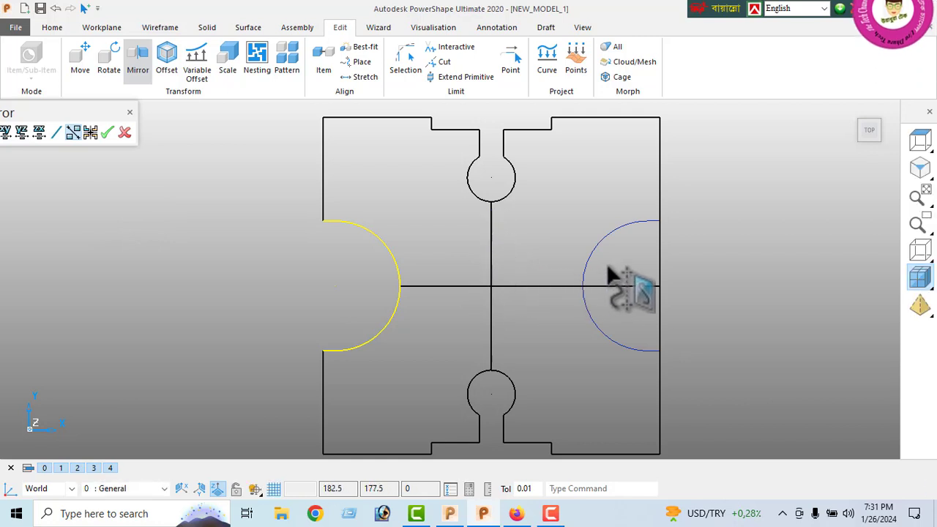
pyautogui.click(129, 137)
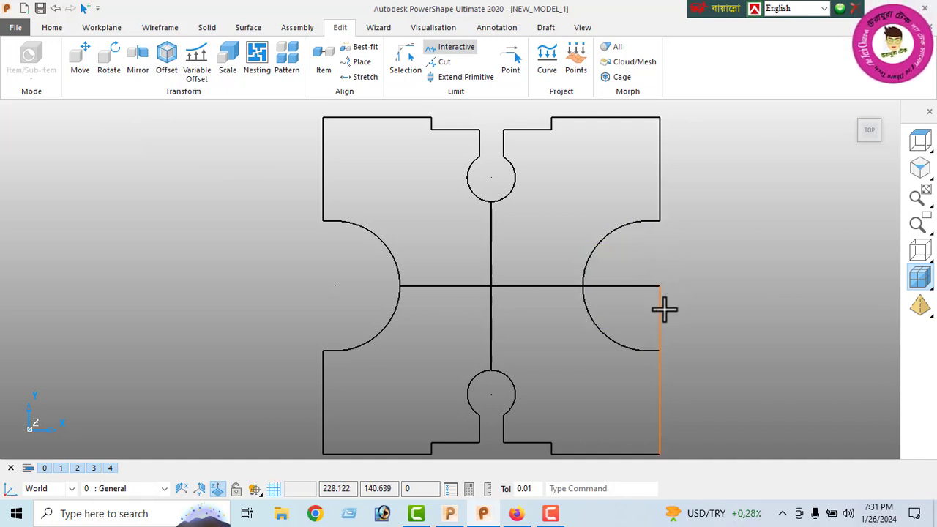
# Trim the right edge inside the new cutout, undoing the trim that removed the arc
pyautogui.click(646, 287)
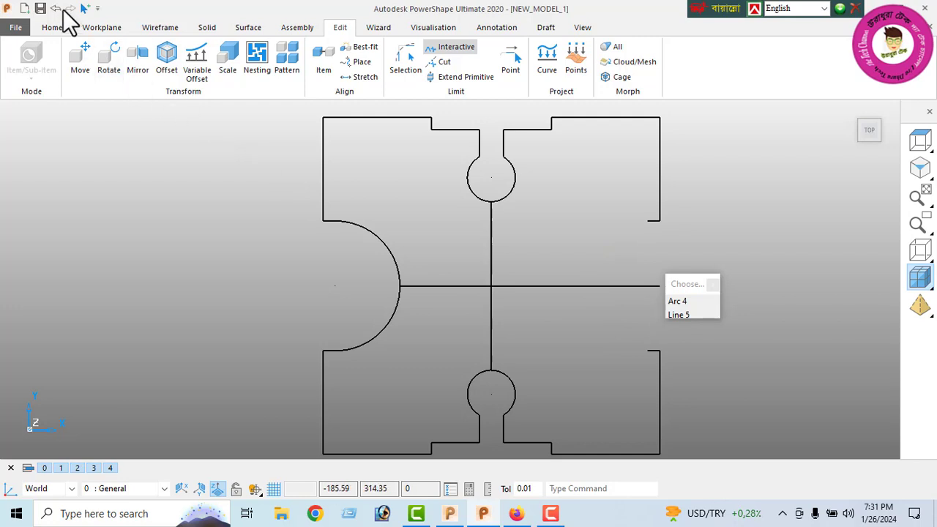
pyautogui.click(56, 8)
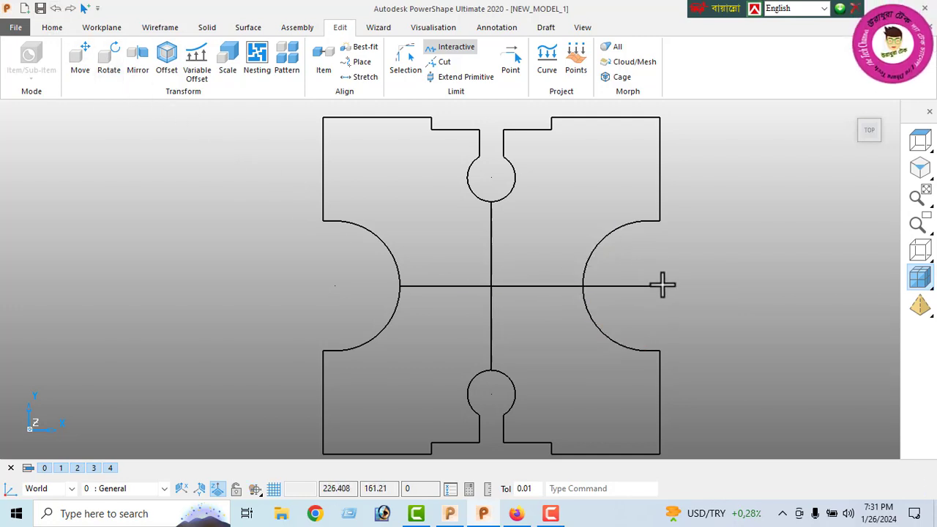
pyautogui.scroll(-1, 663, 290)
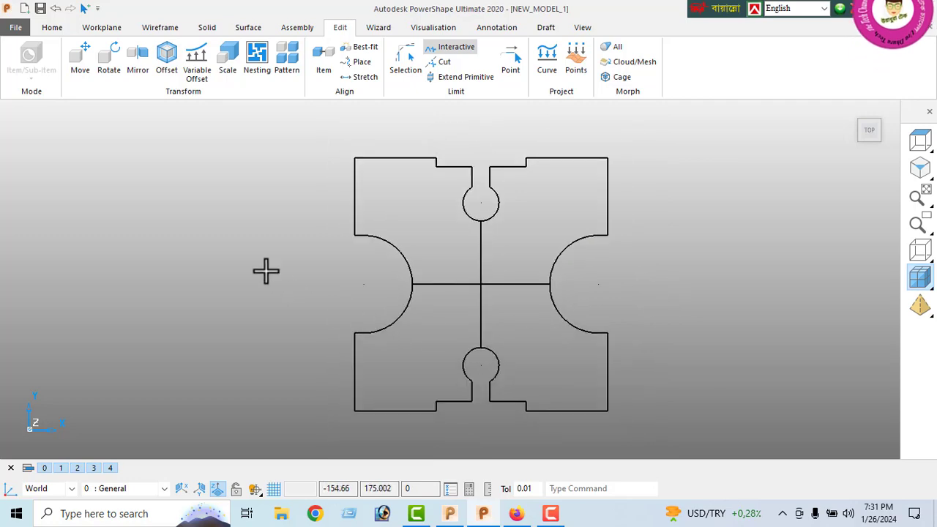
pyautogui.rightClick(129, 157)
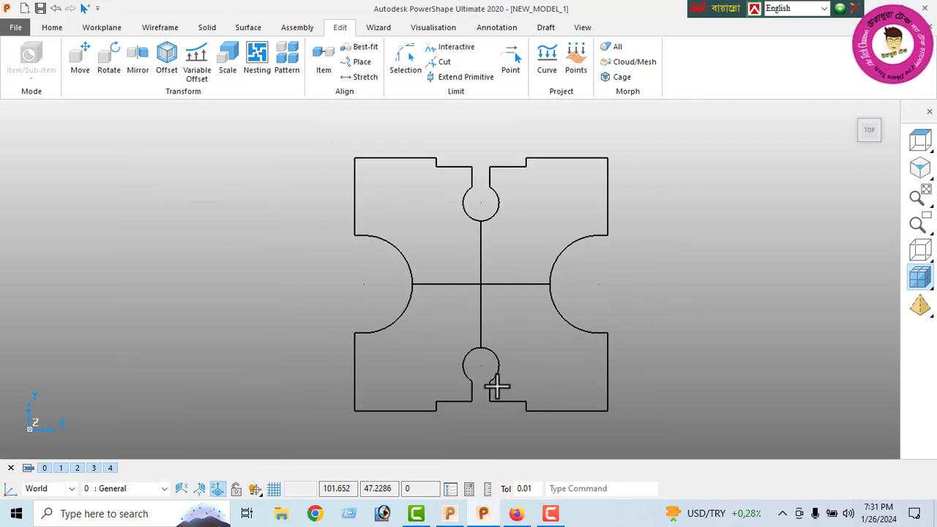
# Check the corner radius on the PDF drawing and try the wireframe fillet tool, dismissing an error
pyautogui.click(516, 513)
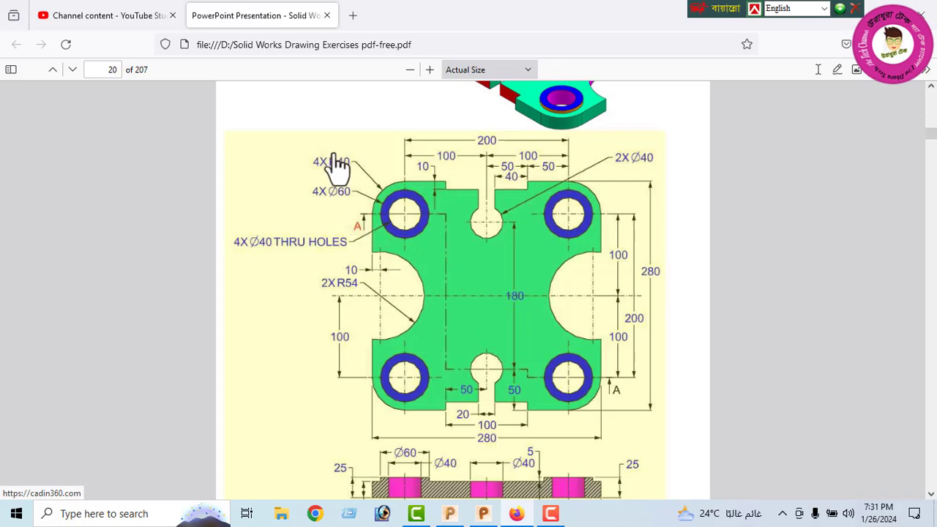
pyautogui.click(516, 514)
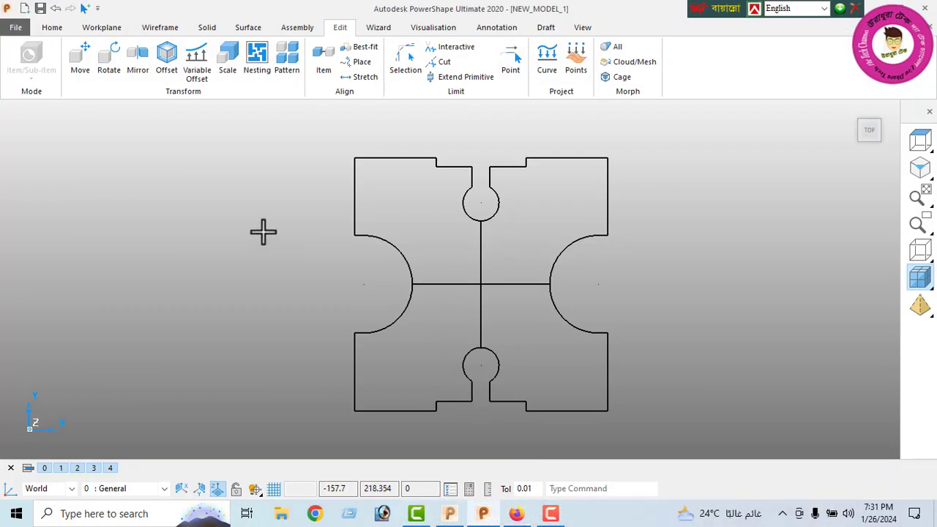
pyautogui.click(162, 28)
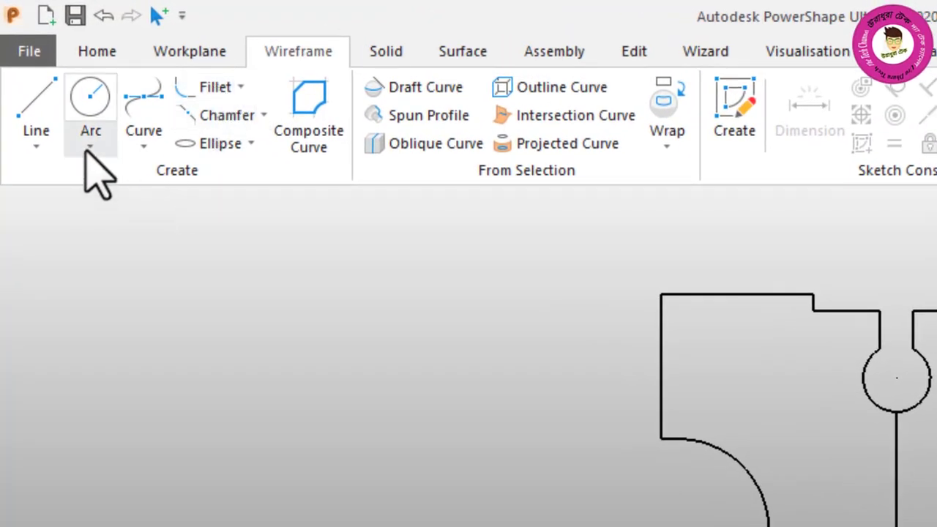
pyautogui.click(89, 143)
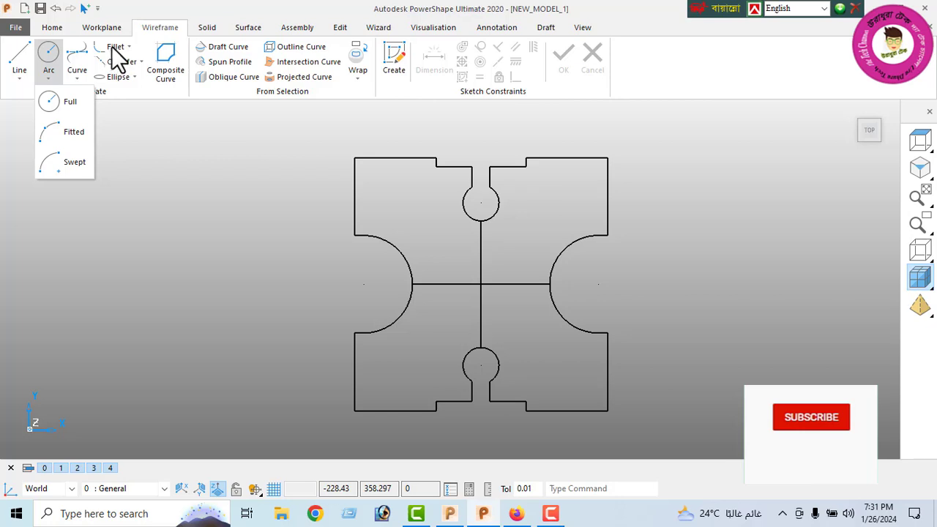
pyautogui.click(114, 48)
pyautogui.write('40')
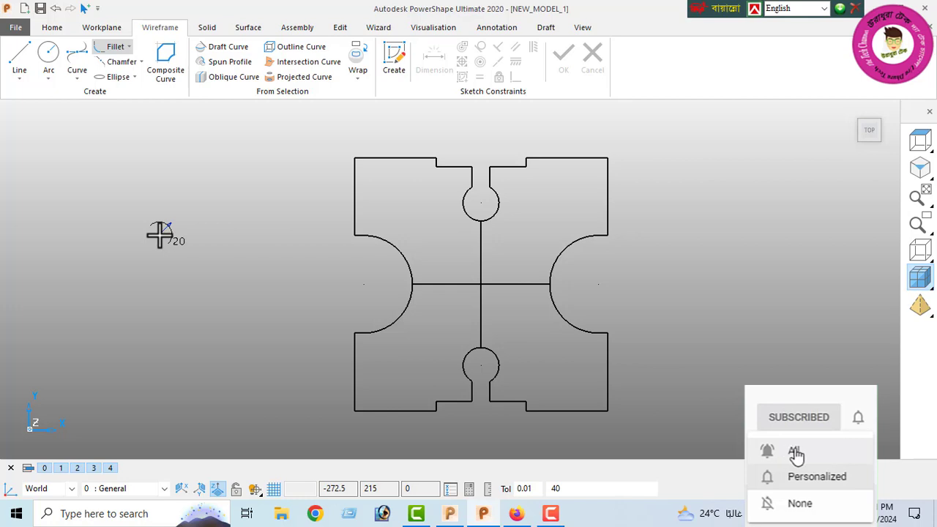
pyautogui.click(159, 235)
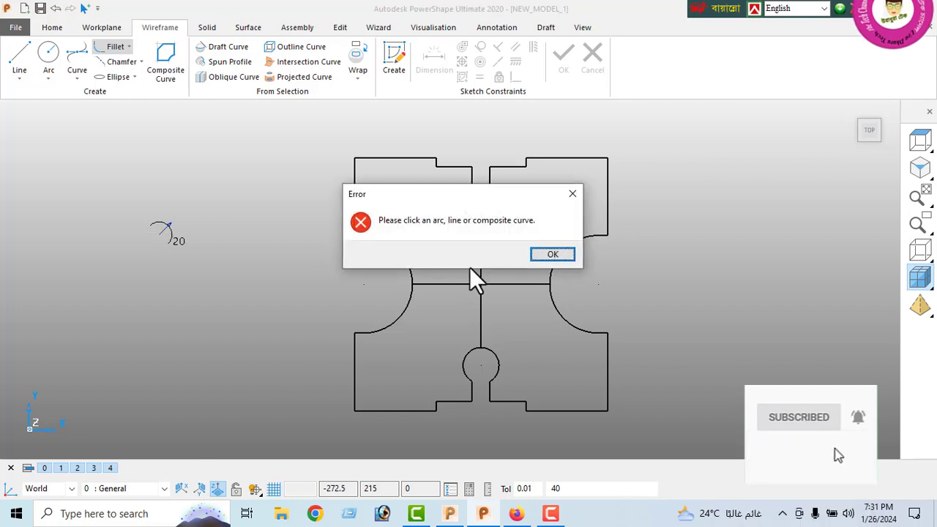
pyautogui.click(553, 255)
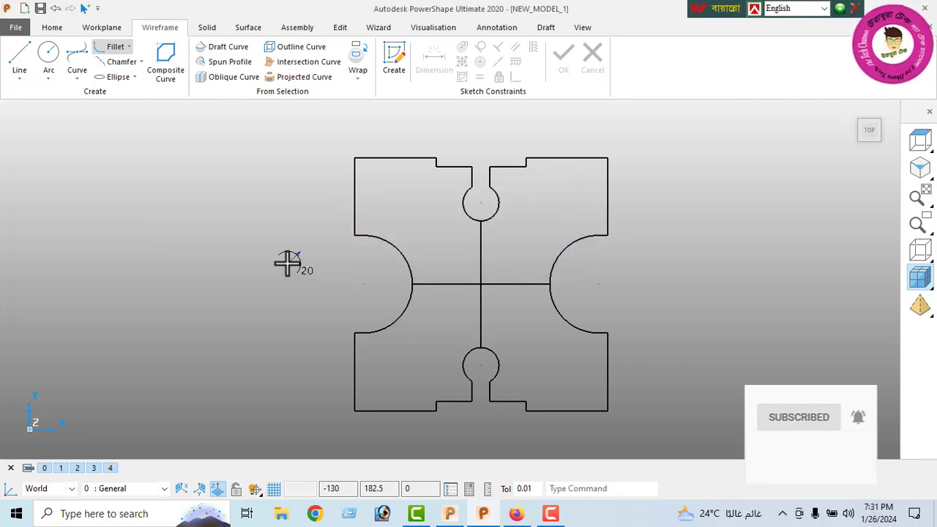
# Set fillet radius 40 and round the top-left, top-right, bottom-right and bottom-left corners
pyautogui.write('r 4')
pyautogui.write('0')
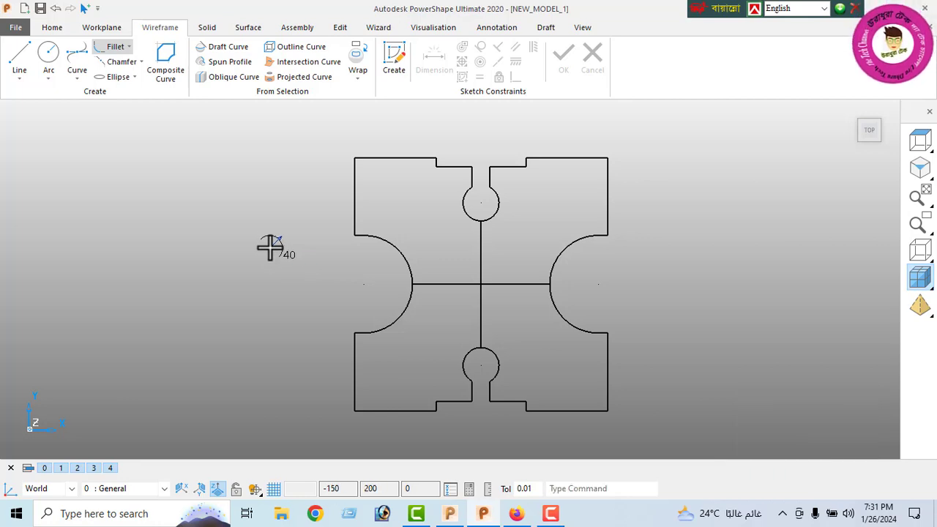
pyautogui.scroll(1, 263, 246)
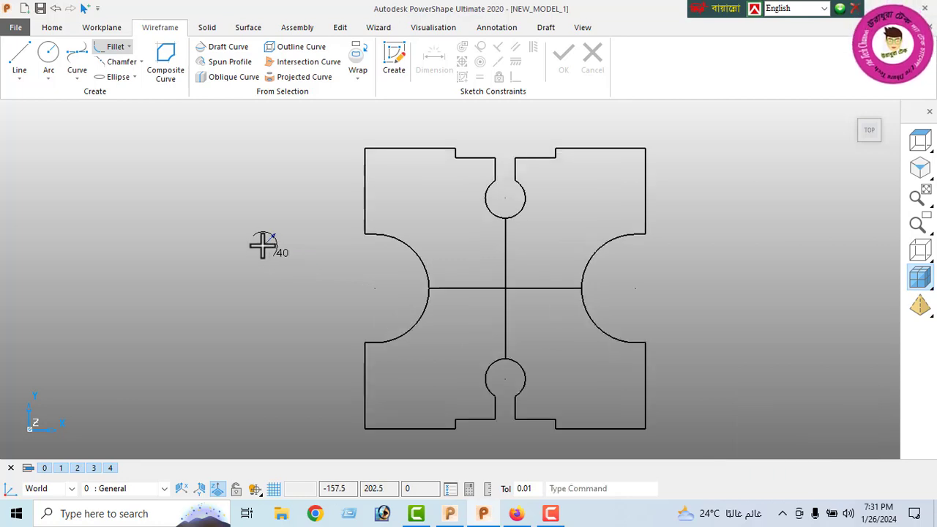
pyautogui.click(365, 161)
pyautogui.click(371, 150)
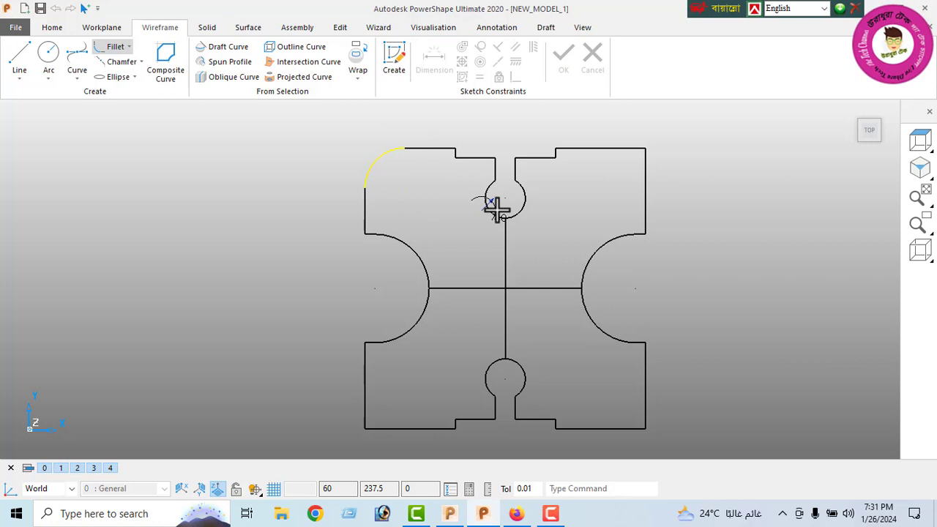
pyautogui.click(626, 149)
pyautogui.click(645, 160)
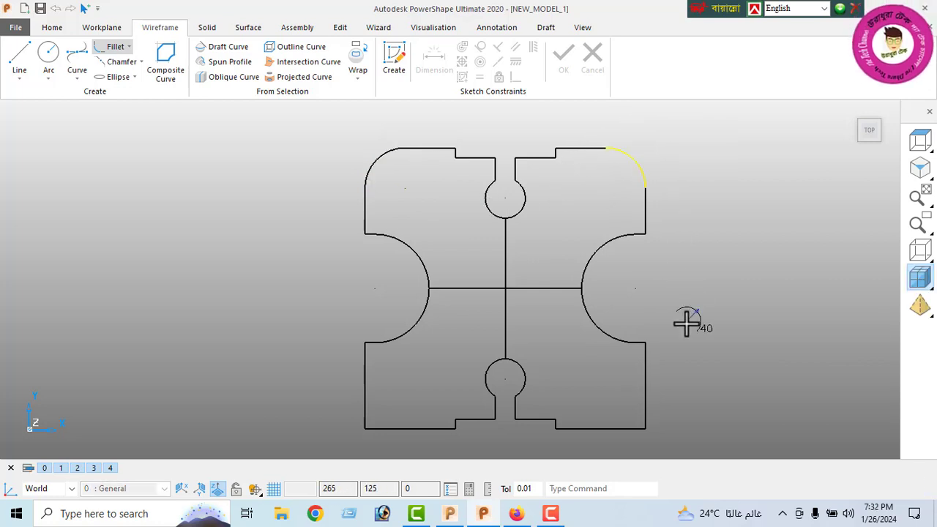
pyautogui.click(646, 410)
pyautogui.click(631, 428)
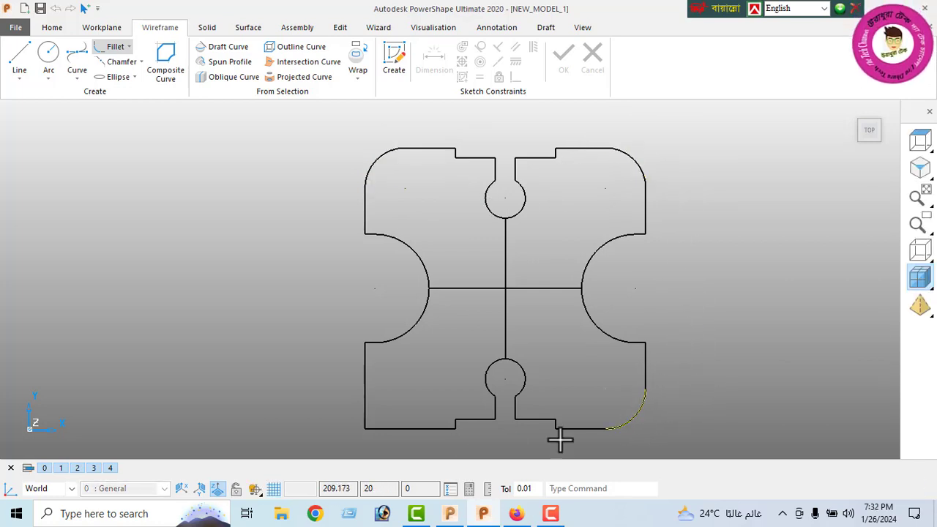
pyautogui.click(364, 404)
pyautogui.click(386, 428)
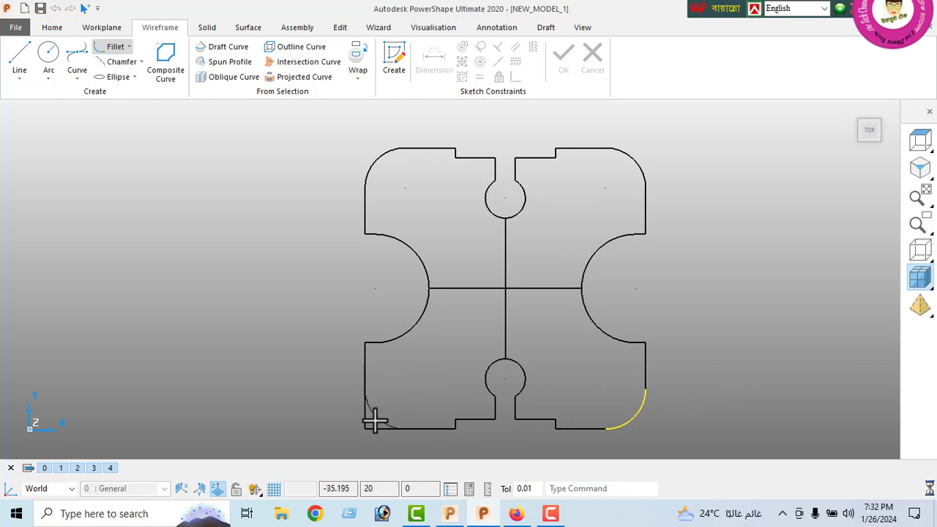
pyautogui.rightClick(134, 183)
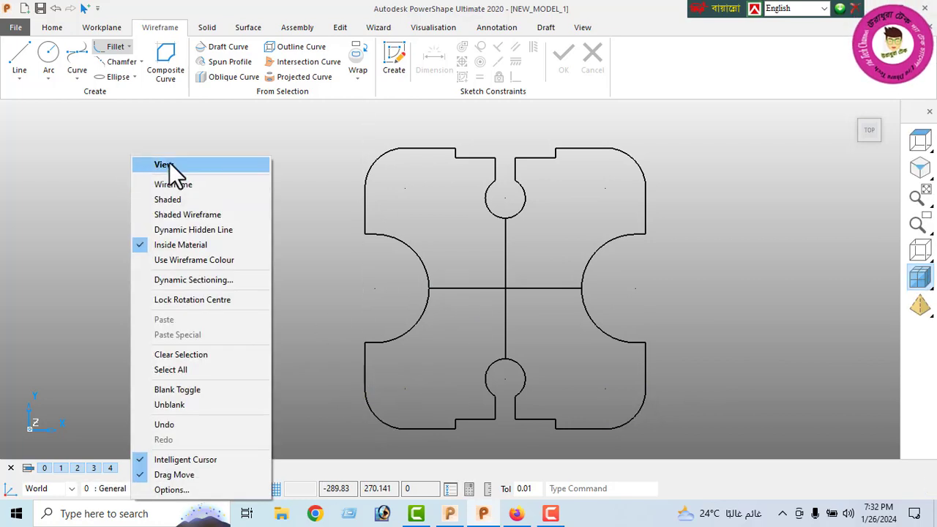
pyautogui.click(169, 162)
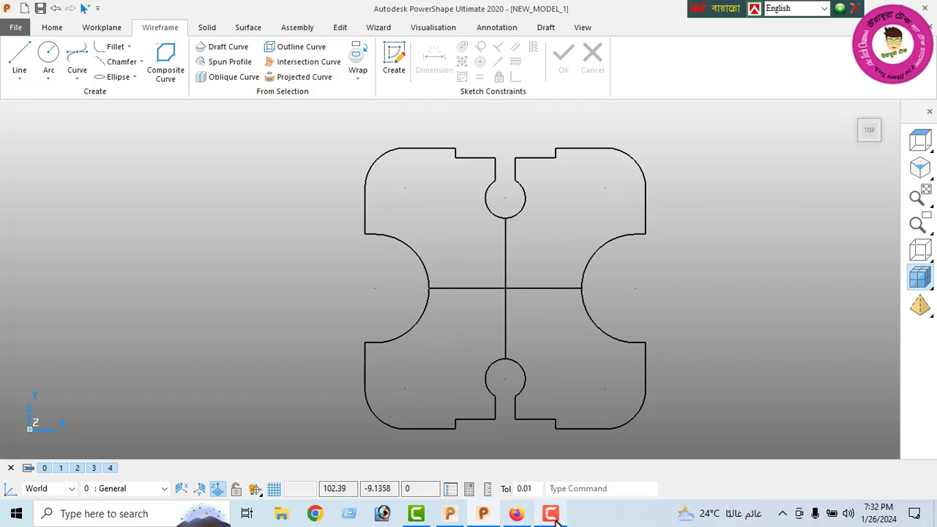
# Scroll through the reference drawing in Firefox, then go back to the PowerShape plate sketch
pyautogui.click(515, 513)
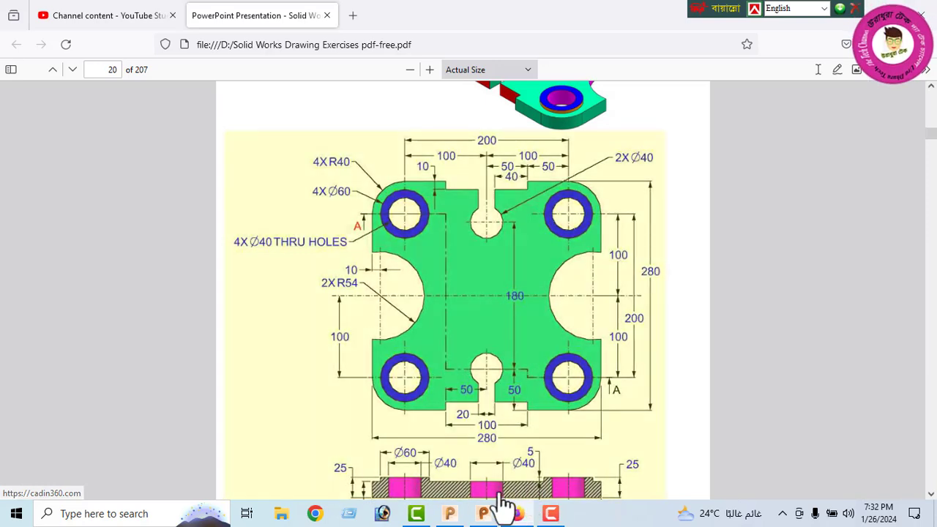
pyautogui.scroll(-2, 411, 476)
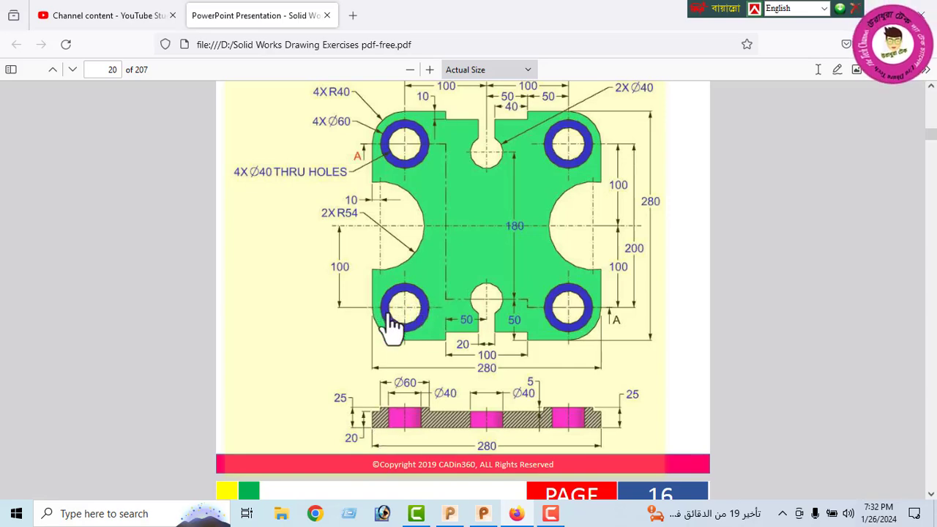
pyautogui.scroll(1, 439, 337)
pyautogui.scroll(5, 488, 342)
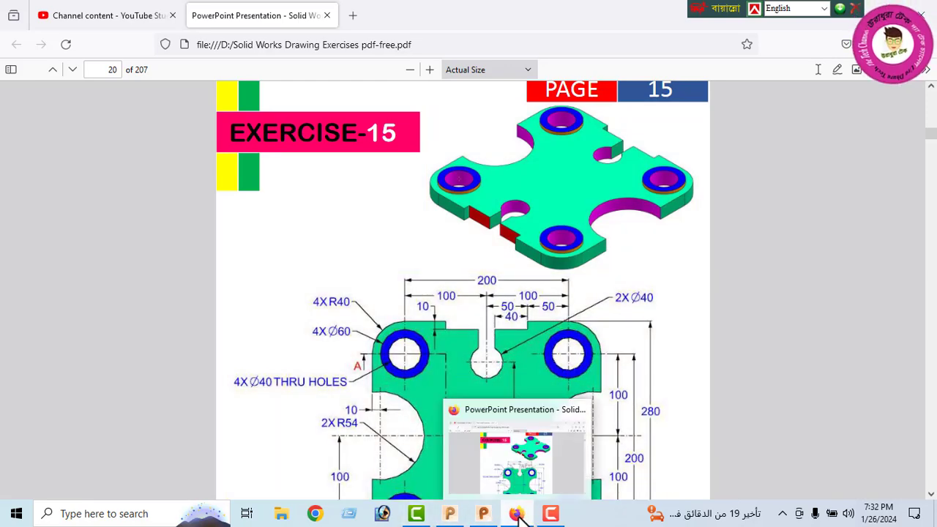
pyautogui.click(517, 514)
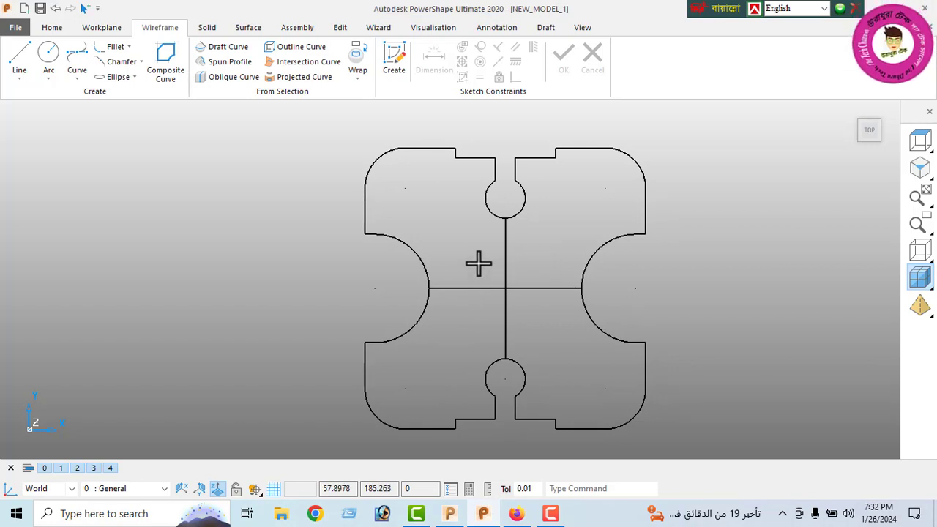
# Trace the top edge, top circle, right arc, bottom and left side into one closed composite curve
pyautogui.click(165, 62)
pyautogui.click(391, 152)
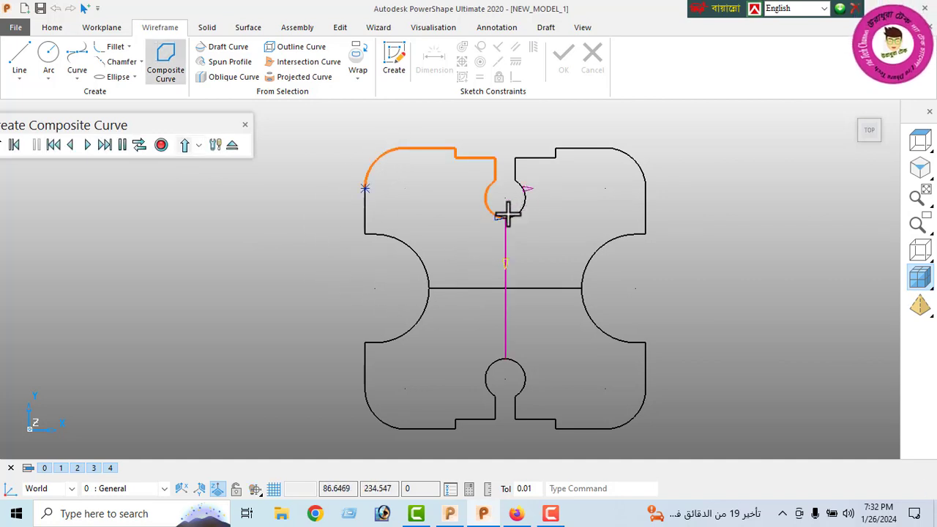
pyautogui.click(522, 189)
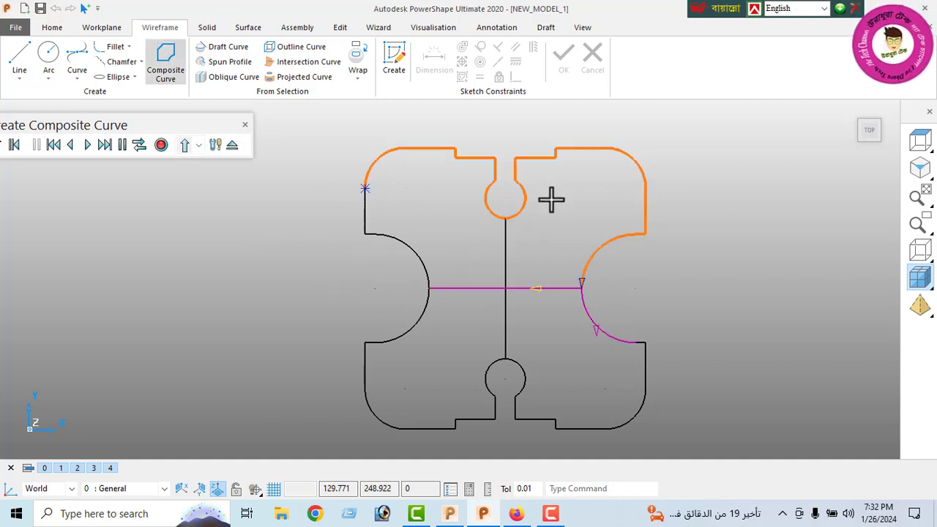
pyautogui.click(596, 331)
pyautogui.click(487, 394)
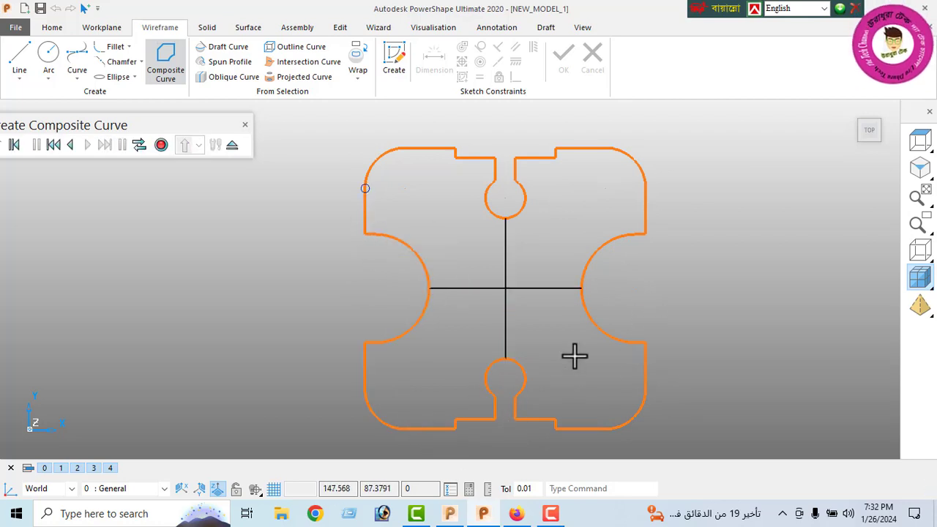
pyautogui.click(161, 145)
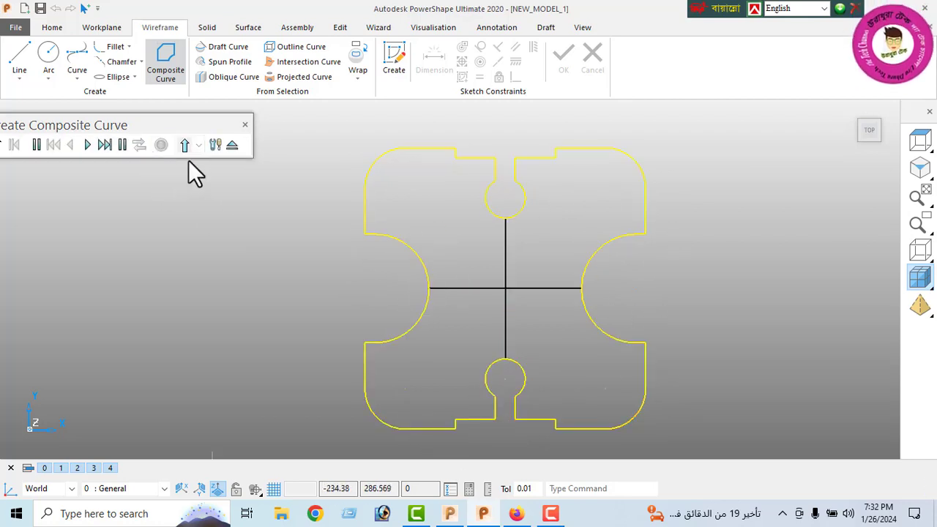
pyautogui.click(232, 146)
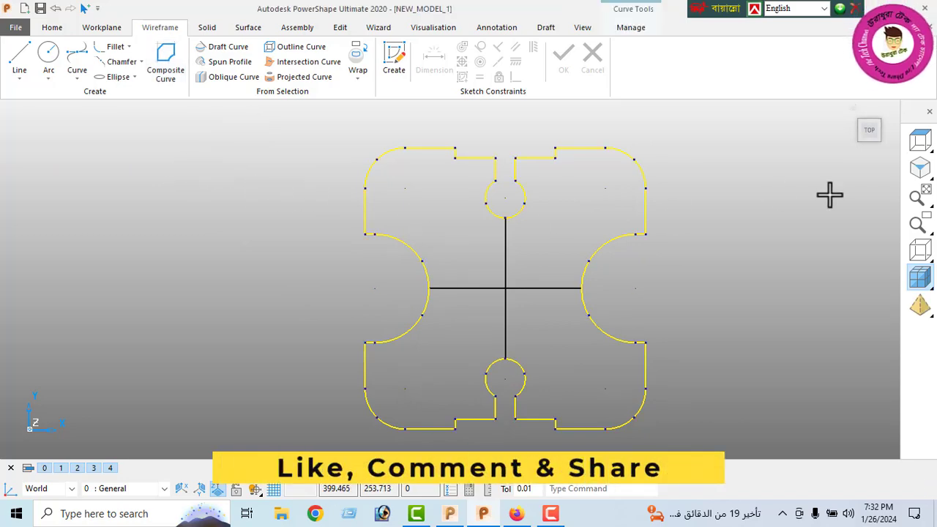
# Switch to an isometric view and select the finished composite curve
pyautogui.click(916, 178)
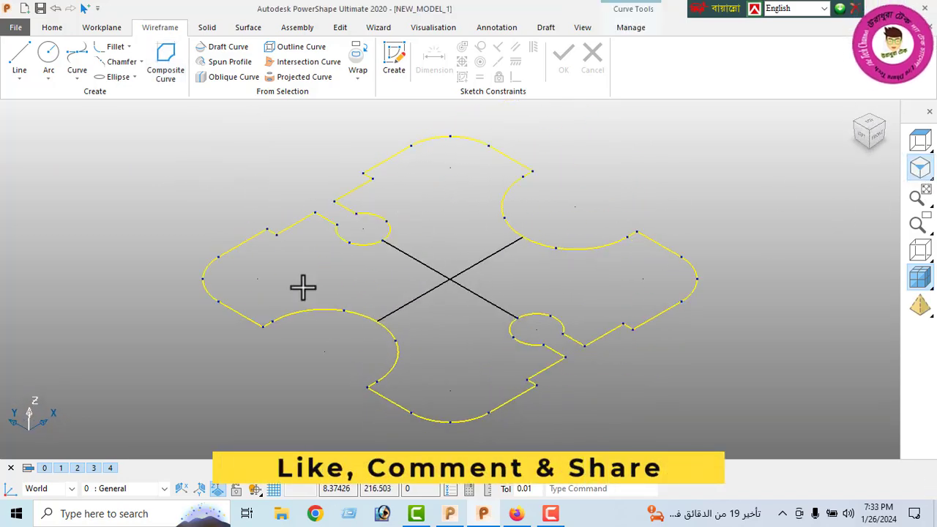
pyautogui.rightClick(122, 184)
pyautogui.click(156, 161)
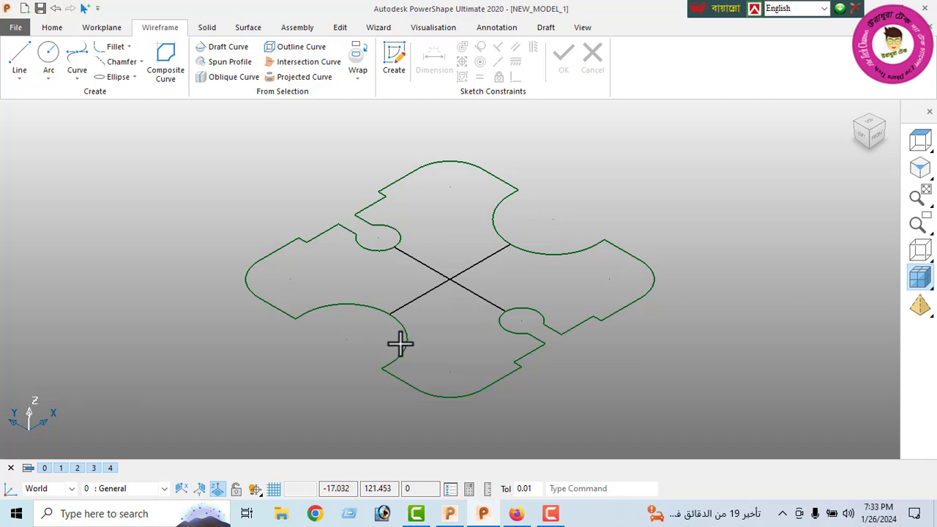
pyautogui.click(256, 294)
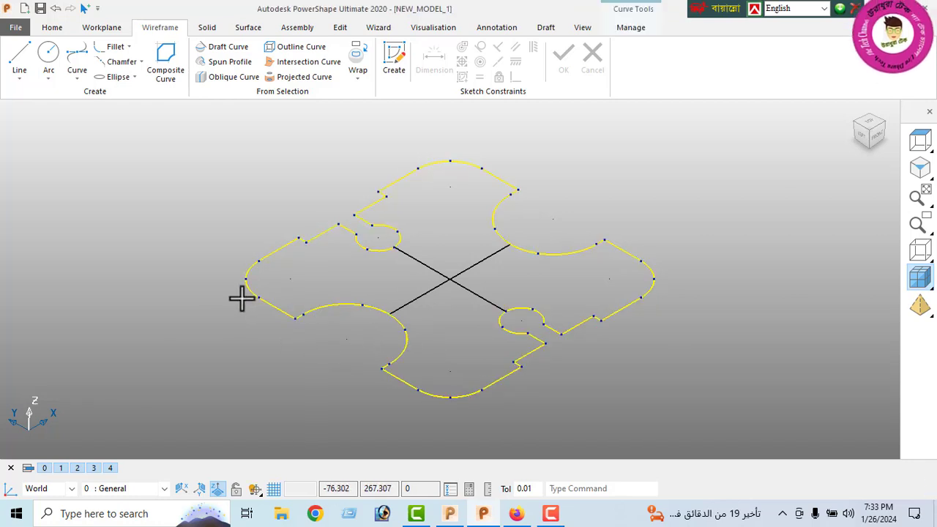
# Extrude the selected outline with length -20 into a solid plate
pyautogui.click(207, 27)
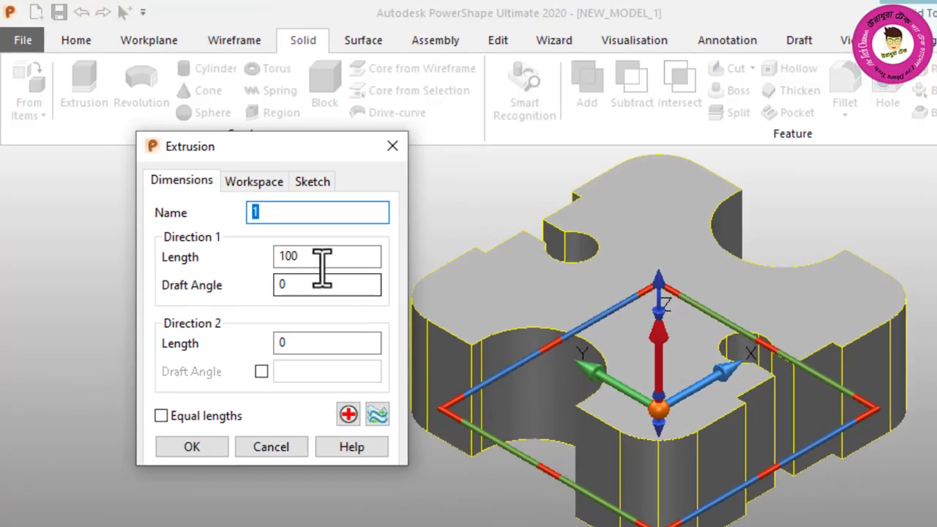
pyautogui.click(320, 260)
pyautogui.write('-2')
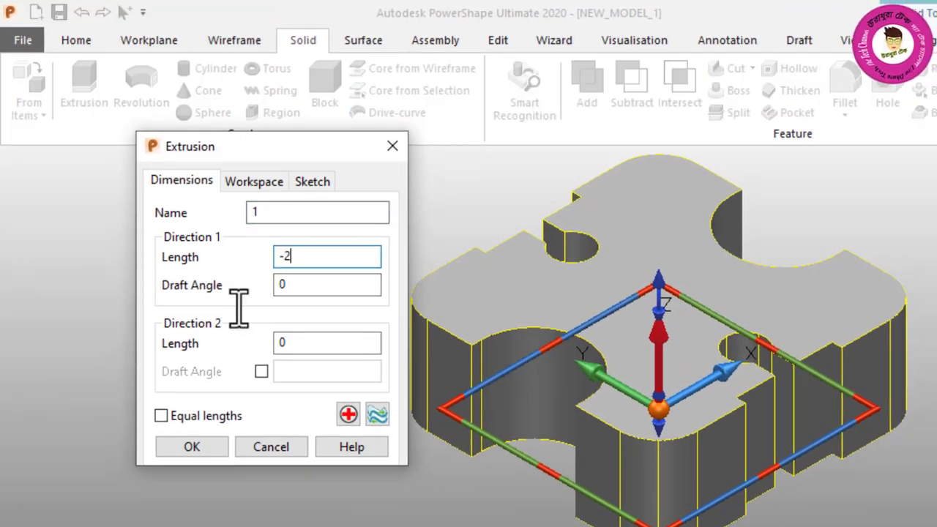
pyautogui.write('0')
pyautogui.press('Return')
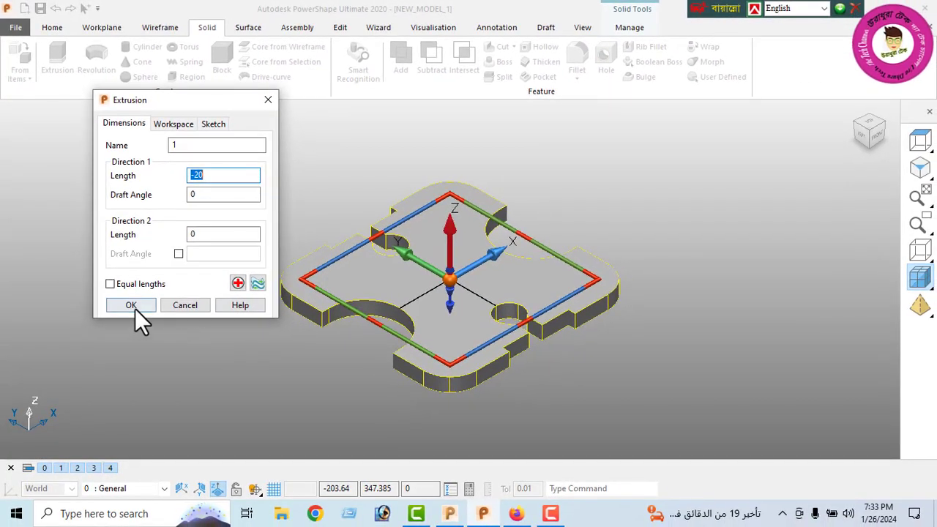
pyautogui.click(131, 305)
# Switch to Top view to look at the plate from above
pyautogui.rightClick(121, 159)
pyautogui.click(152, 165)
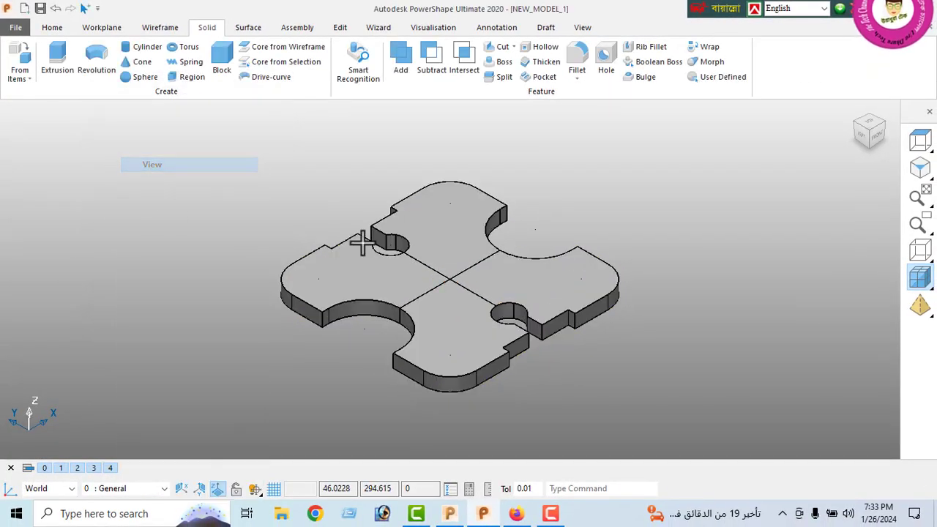
pyautogui.click(924, 137)
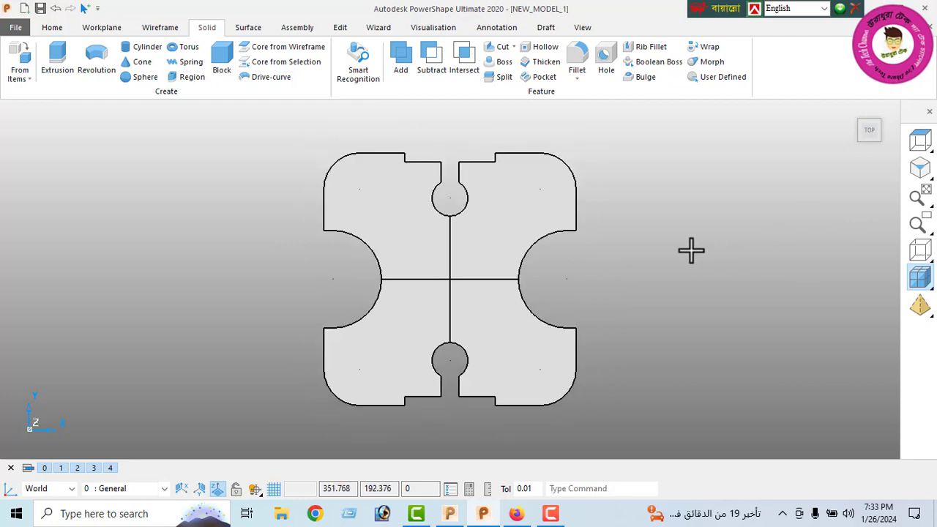
pyautogui.click(516, 514)
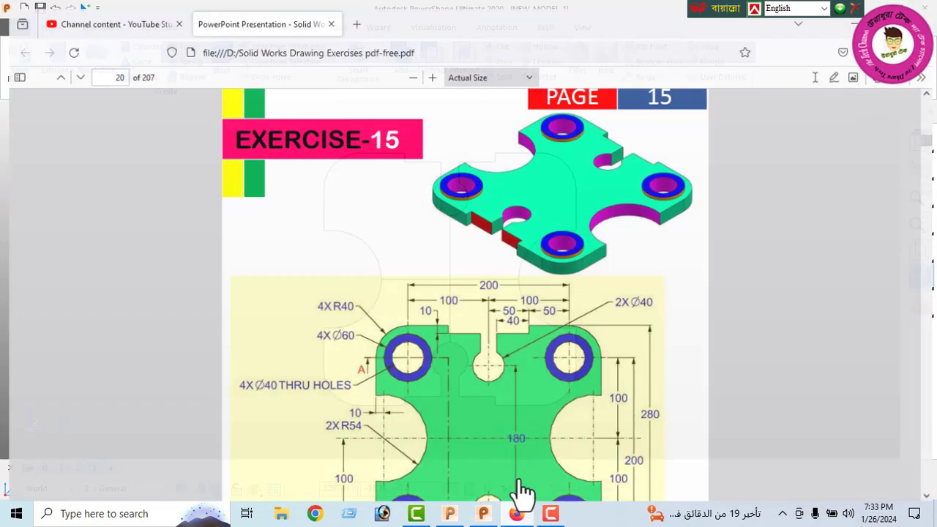
pyautogui.scroll(-2, 487, 391)
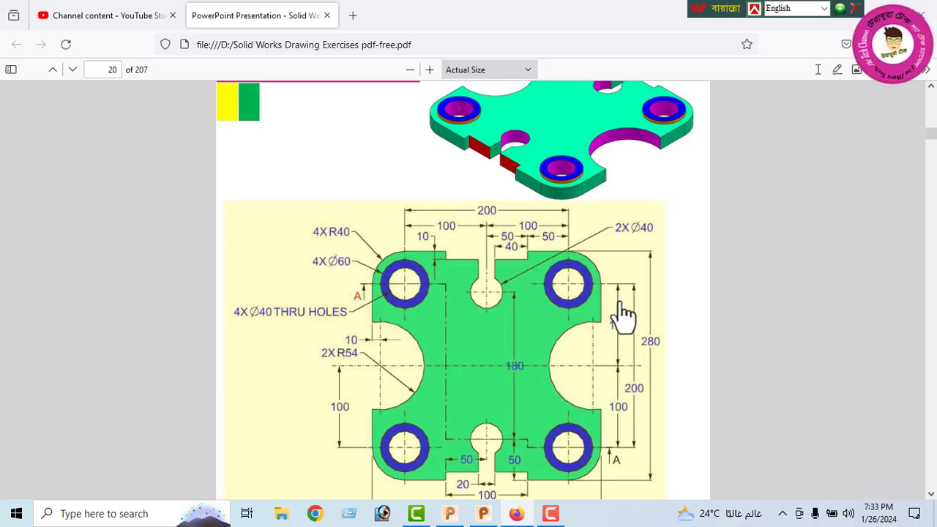
pyautogui.scroll(-2, 621, 315)
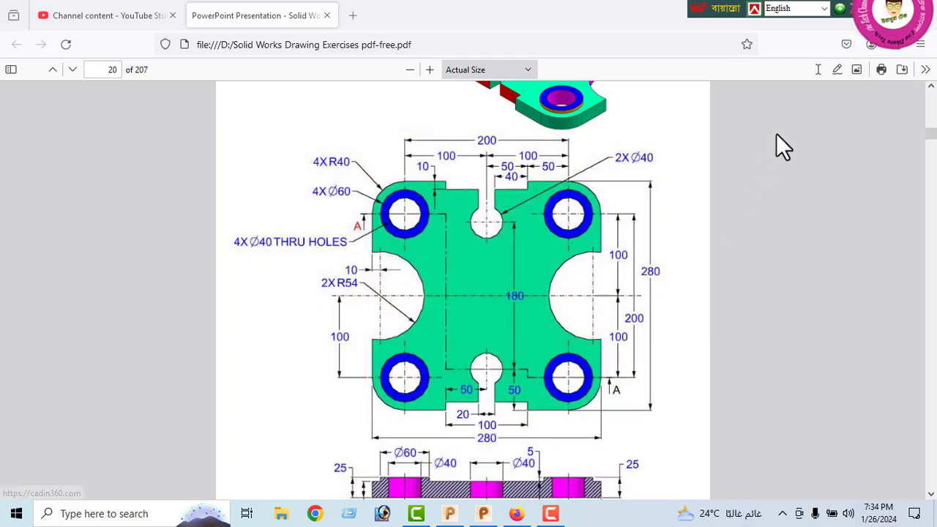
# Back in PowerShape, offset the horizontal centre line to create an upper guide line
pyautogui.click(516, 515)
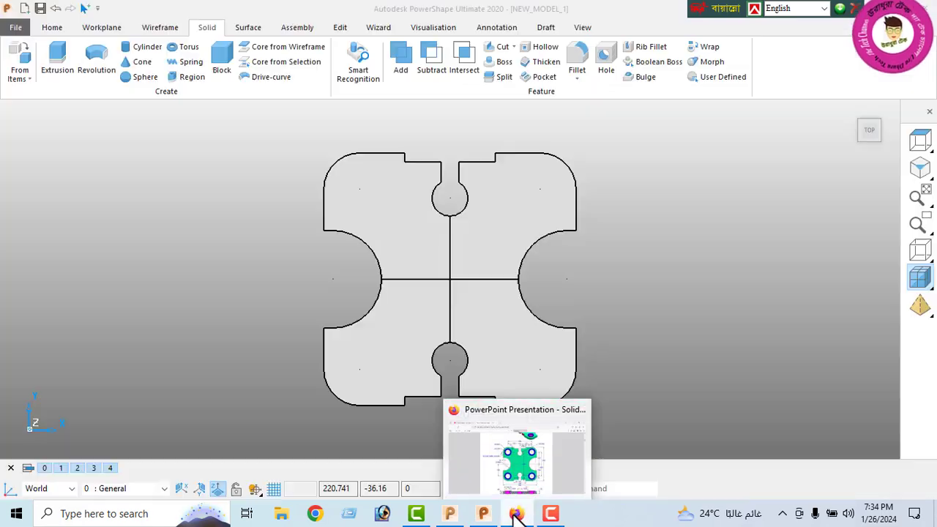
pyautogui.click(468, 280)
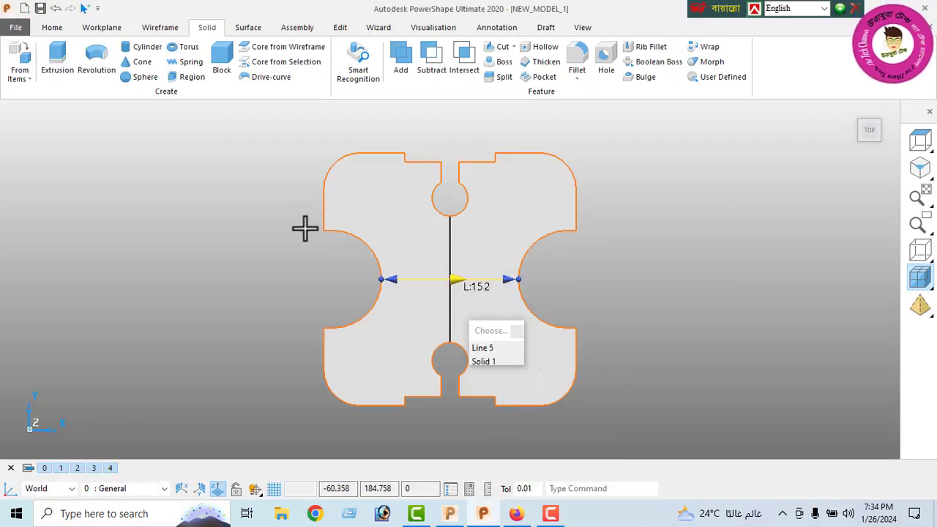
pyautogui.click(342, 28)
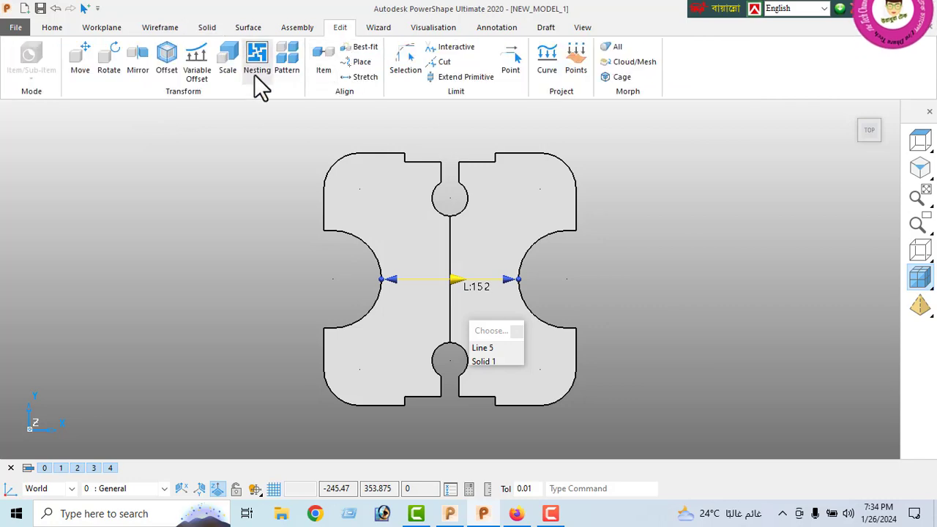
pyautogui.click(167, 63)
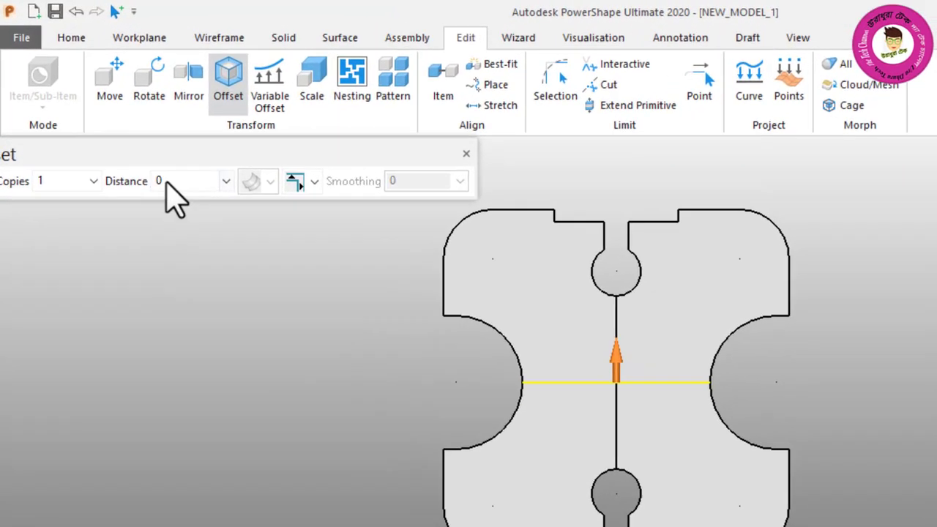
pyautogui.doubleClick(118, 135)
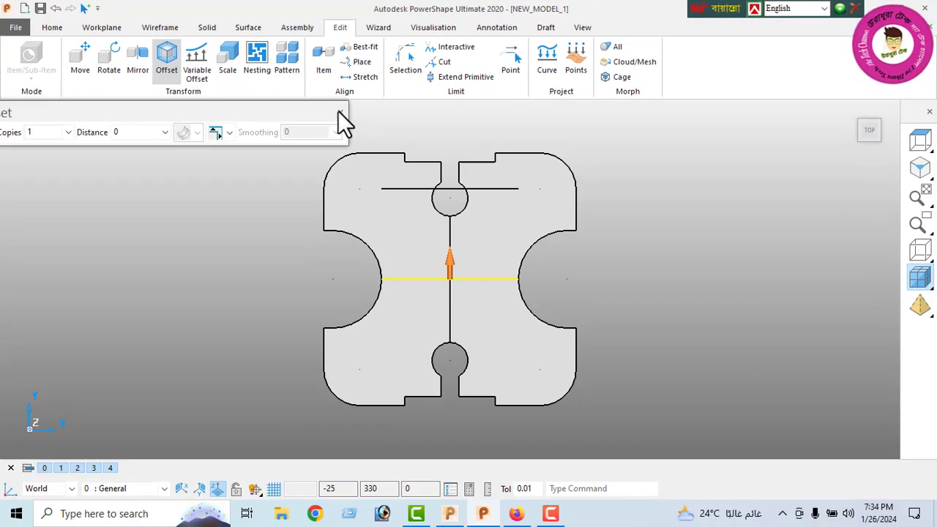
pyautogui.click(342, 115)
pyautogui.rightClick(177, 130)
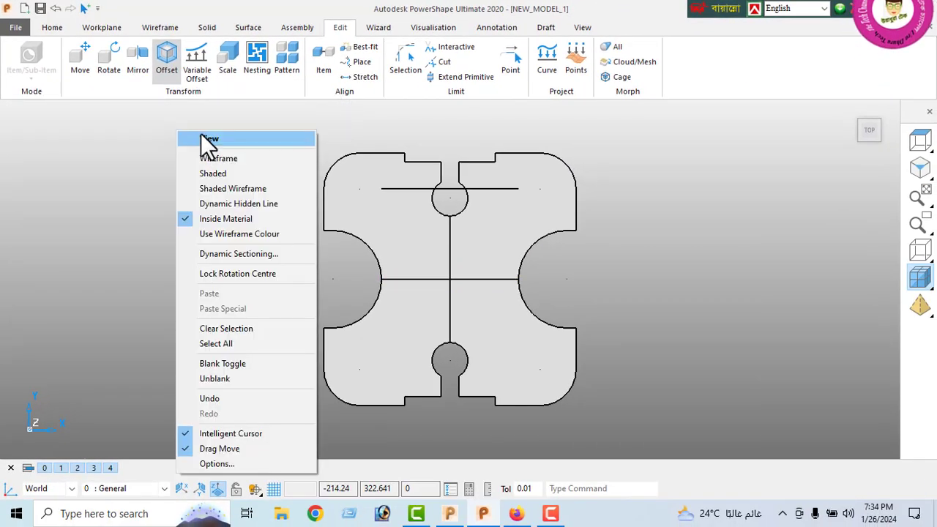
pyautogui.click(441, 252)
# Offset the vertical centre line by 100
pyautogui.click(446, 247)
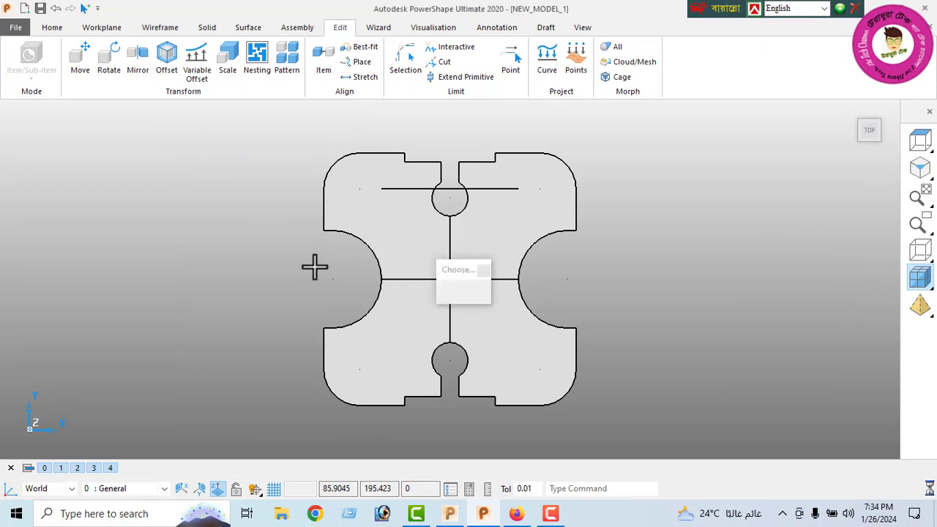
pyautogui.click(166, 62)
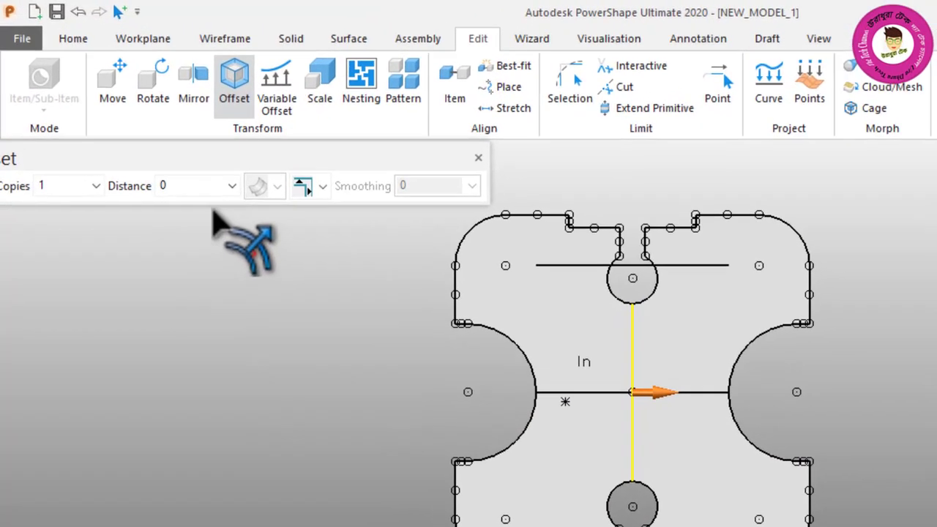
pyautogui.doubleClick(190, 187)
pyautogui.write('1')
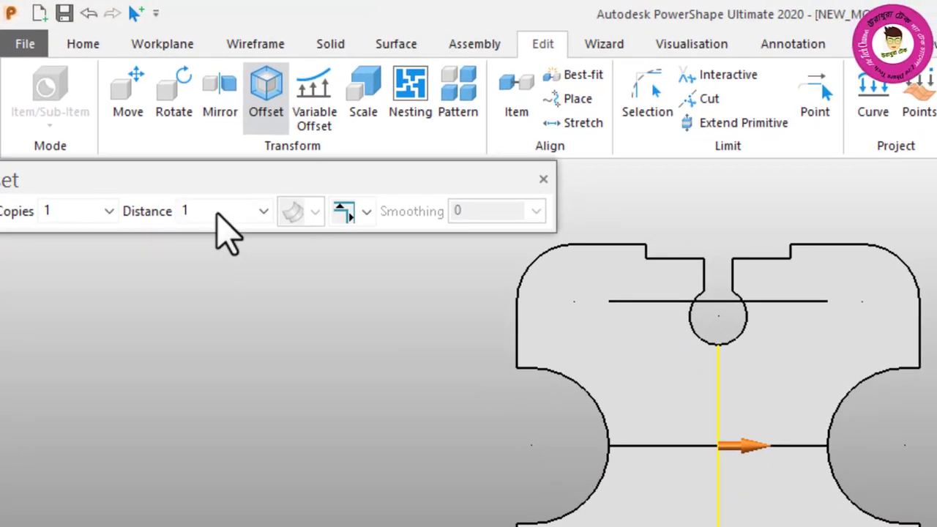
pyautogui.write('00')
pyautogui.press('Return')
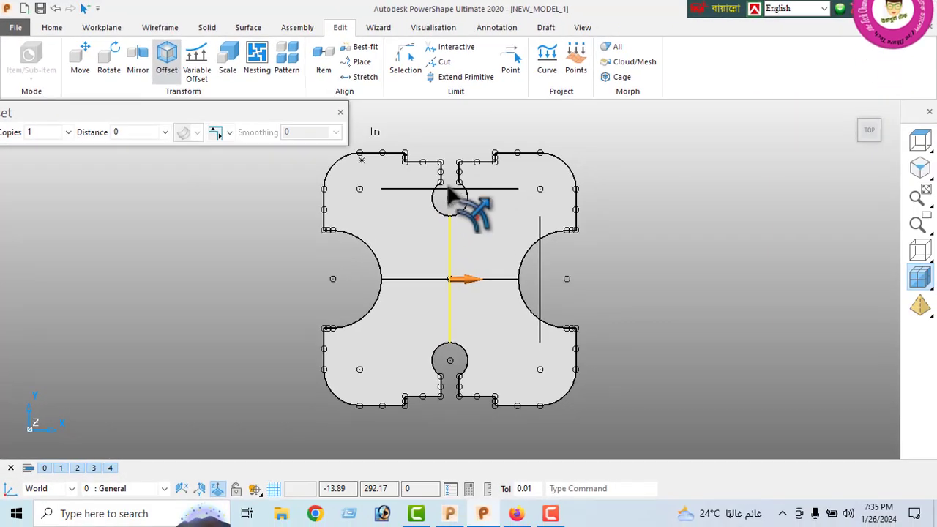
pyautogui.click(340, 112)
pyautogui.rightClick(209, 156)
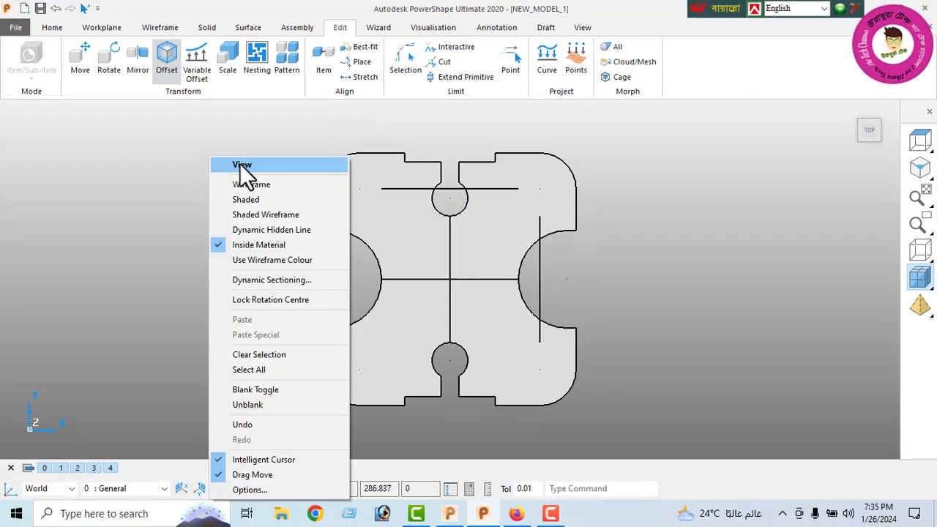
pyautogui.click(240, 163)
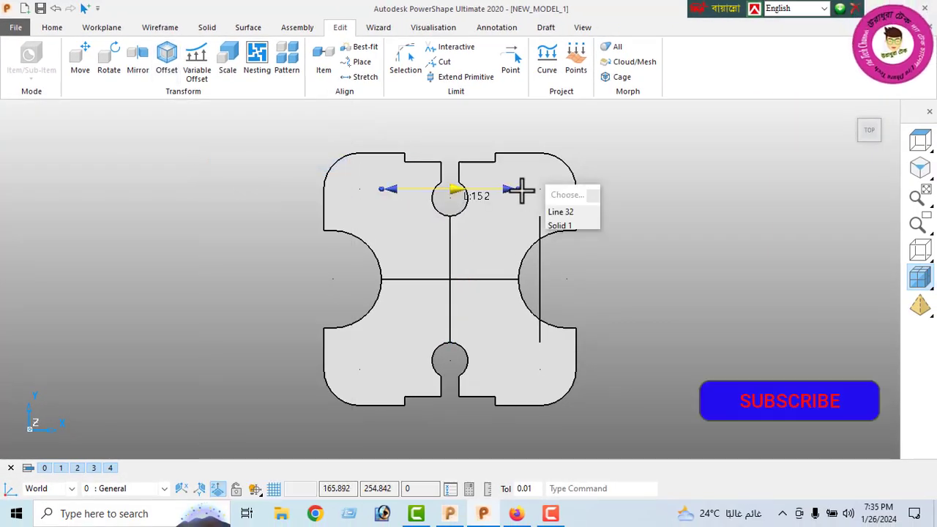
# Stretch the offset vertical line to the plate's top edge and start a circle at the top-right crossing
pyautogui.click(597, 212)
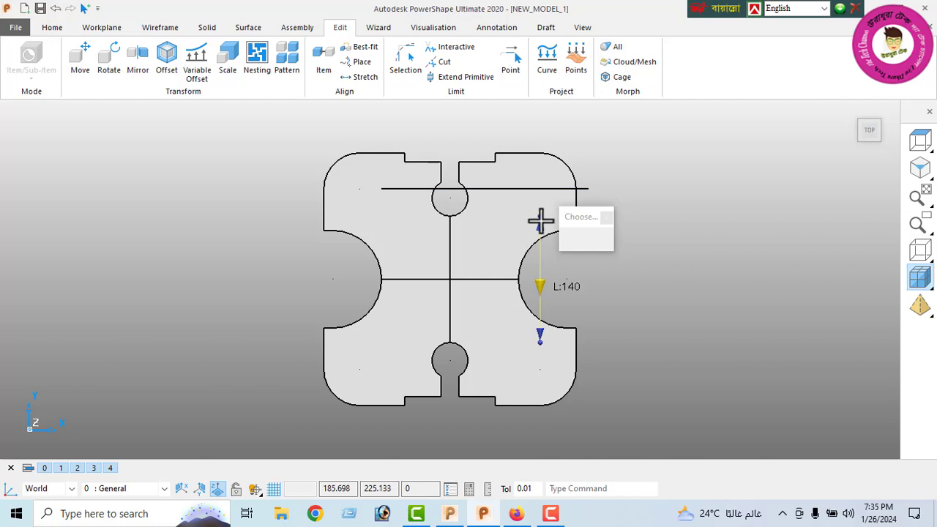
pyautogui.moveTo(539, 219); pyautogui.dragTo(545, 173)
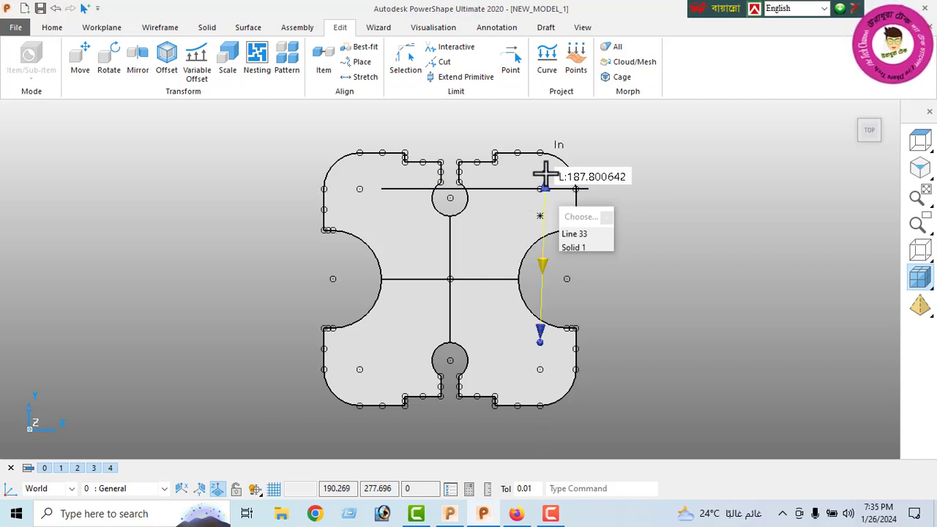
pyautogui.moveTo(545, 162); pyautogui.dragTo(548, 137)
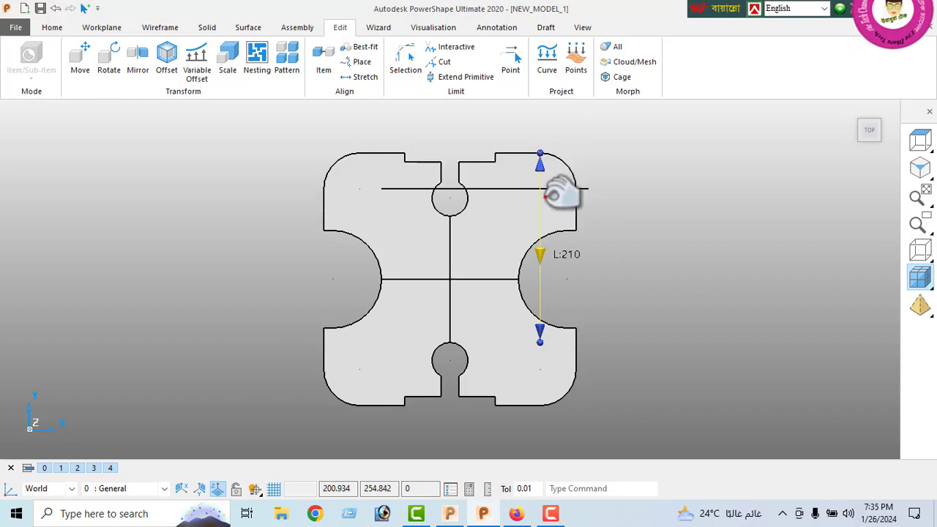
pyautogui.rightClick(694, 184)
pyautogui.click(722, 164)
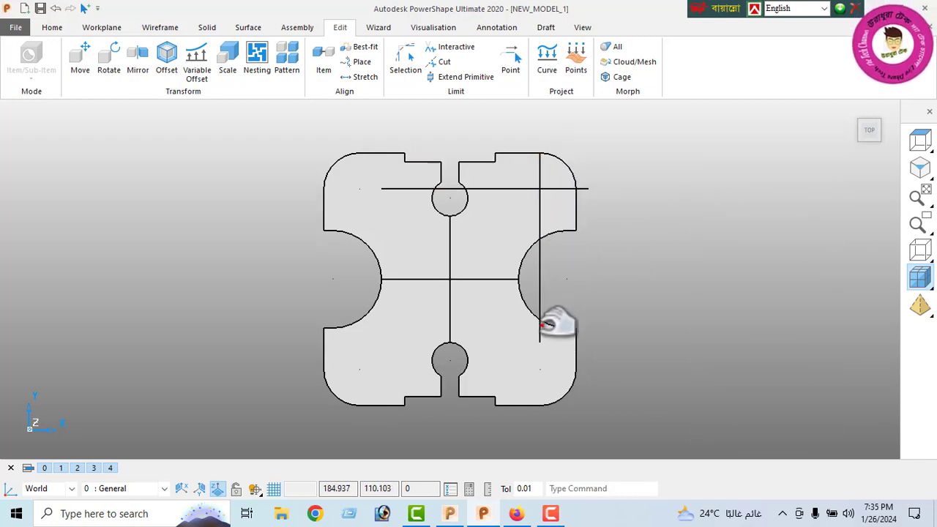
pyautogui.click(159, 29)
pyautogui.click(45, 56)
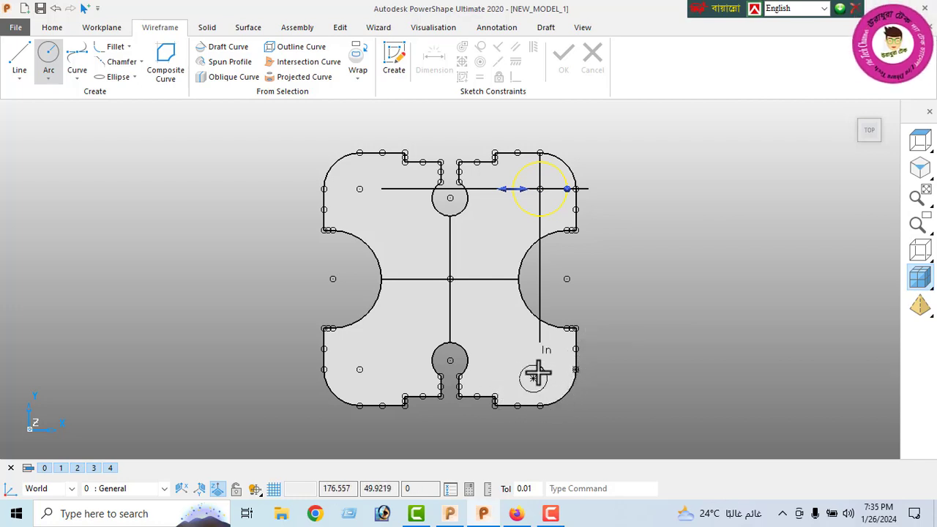
# Place a new workplane at the plate's centre key-point
pyautogui.rightClick(130, 170)
pyautogui.press('Escape')
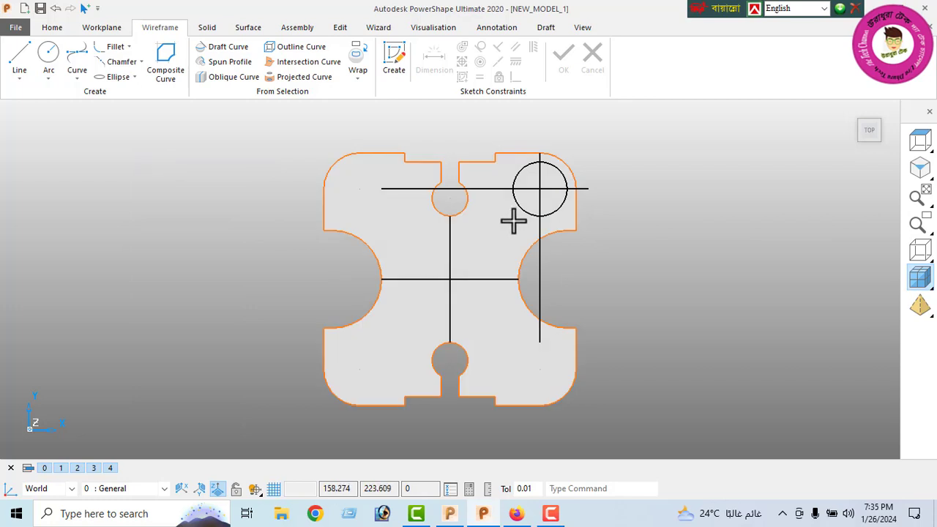
pyautogui.click(102, 27)
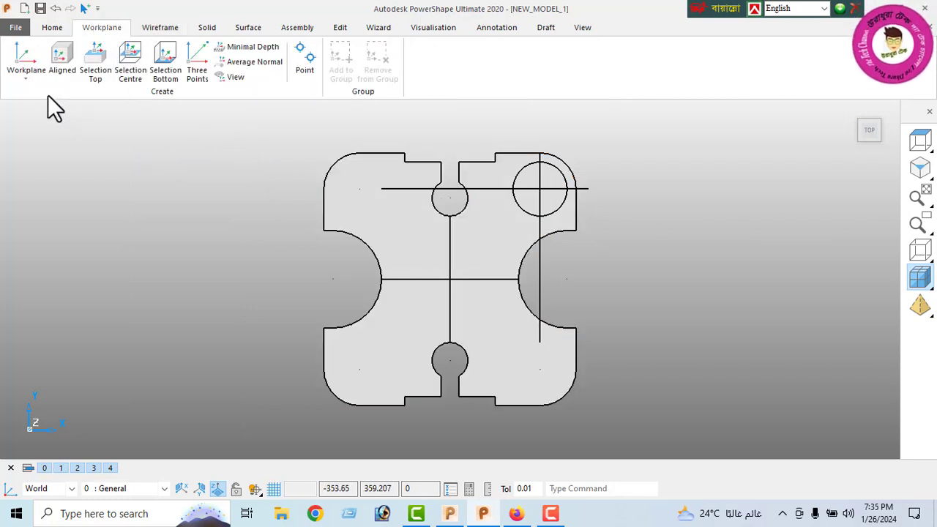
pyautogui.click(25, 66)
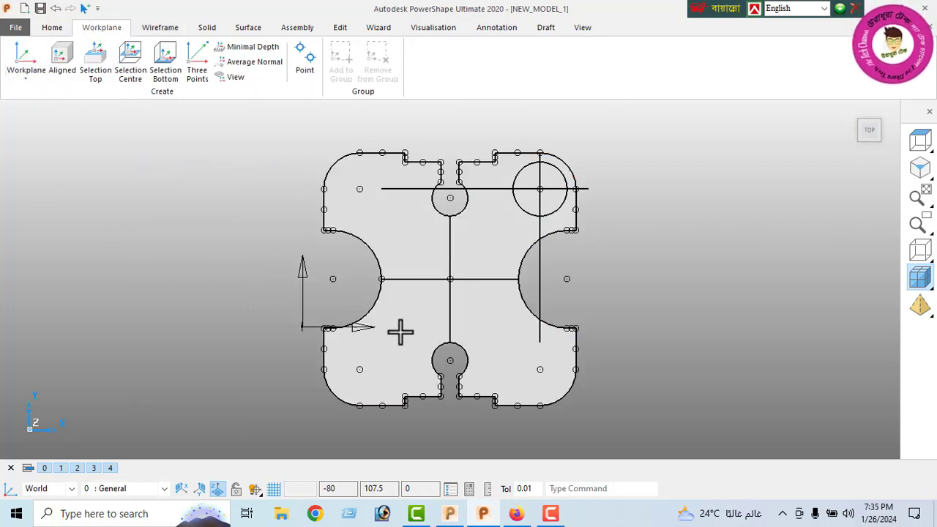
pyautogui.click(449, 279)
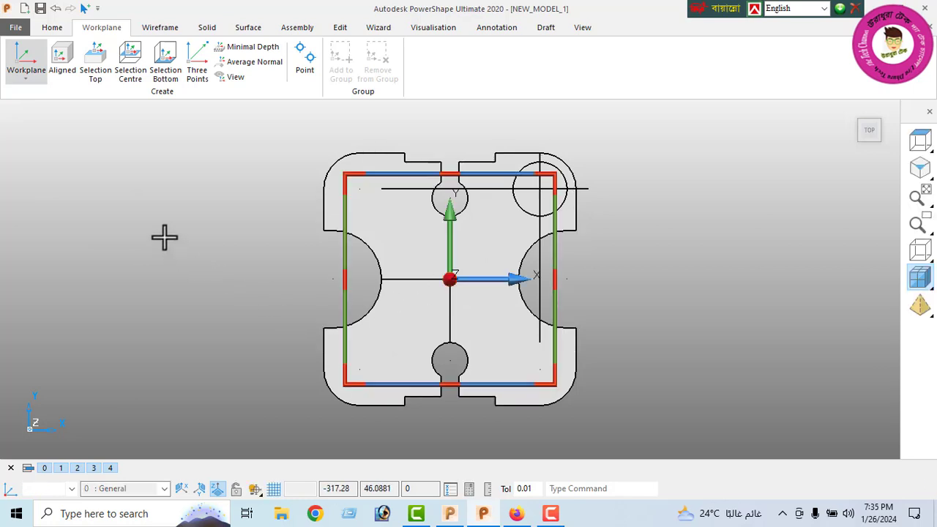
pyautogui.rightClick(153, 202)
pyautogui.click(191, 165)
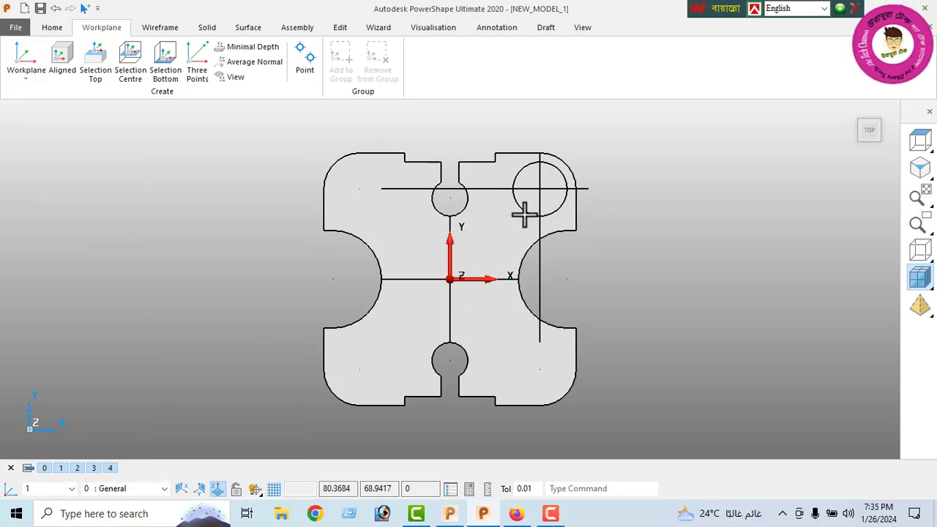
# Resize the top-right circle to a 40 diameter
pyautogui.click(539, 189)
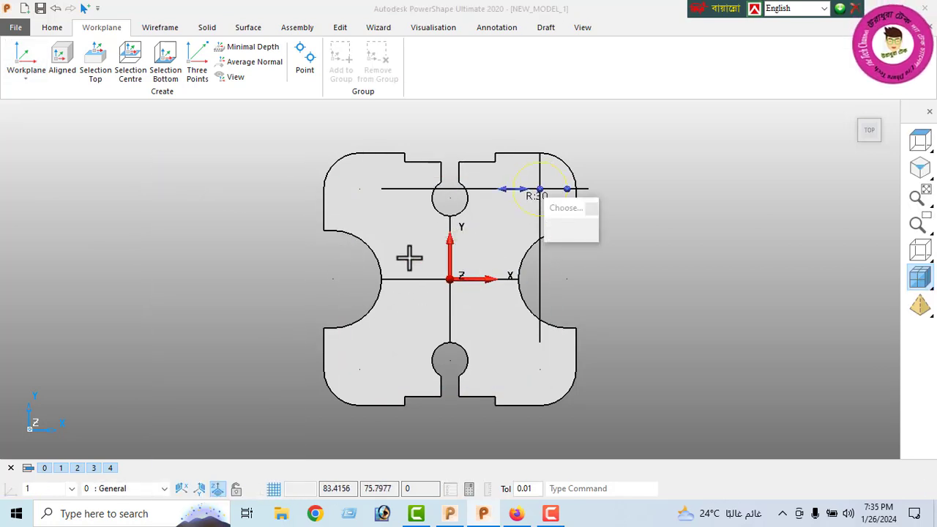
pyautogui.click(125, 109)
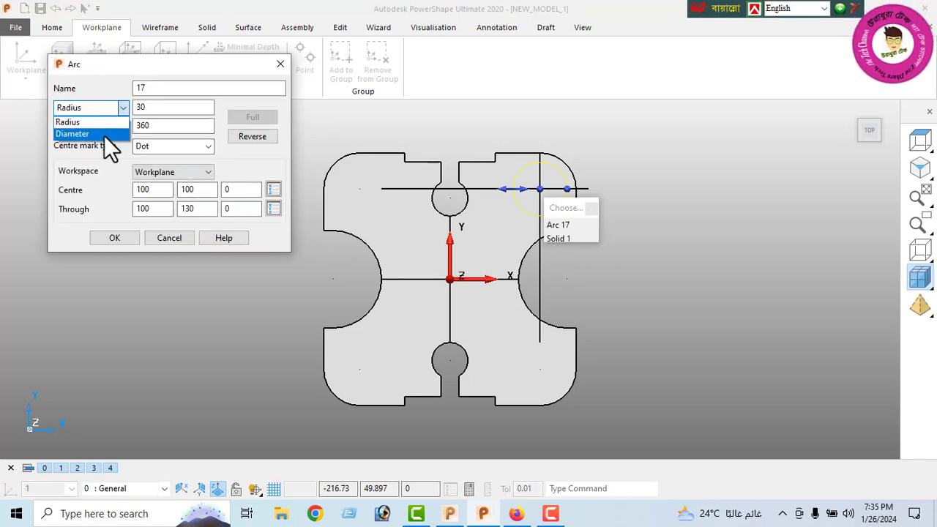
pyautogui.click(104, 136)
pyautogui.click(167, 110)
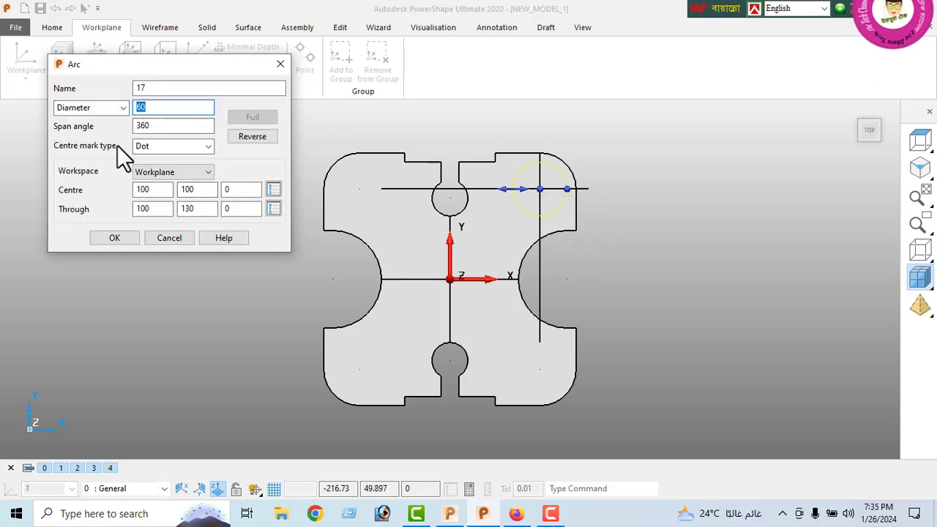
pyautogui.write('40')
pyautogui.press('Return')
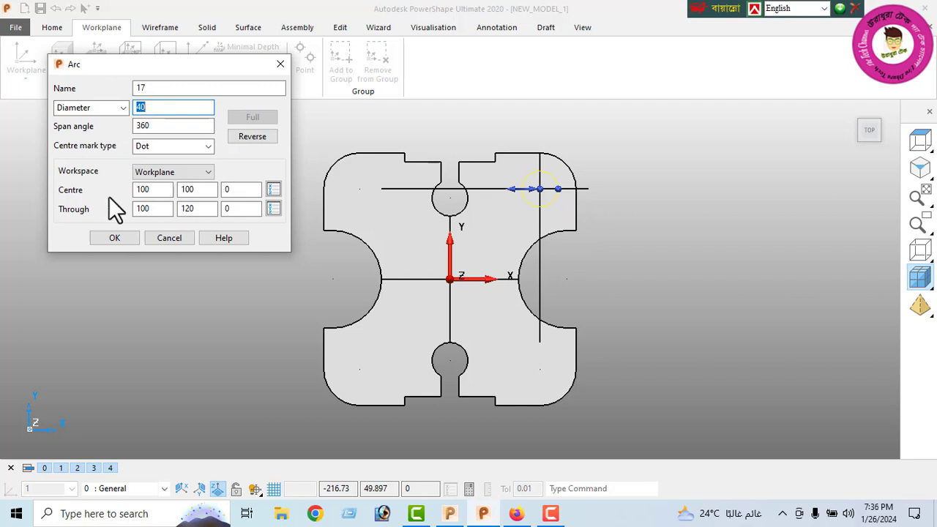
pyautogui.click(110, 238)
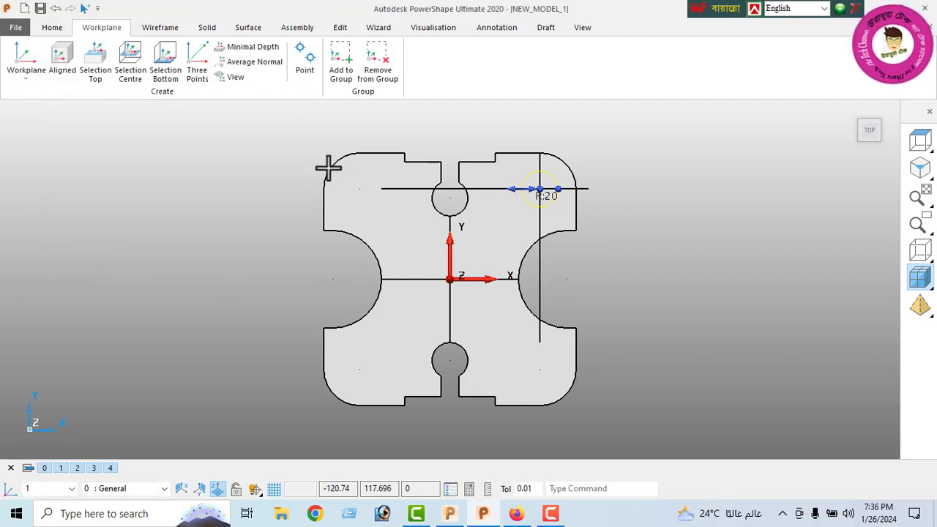
pyautogui.click(524, 316)
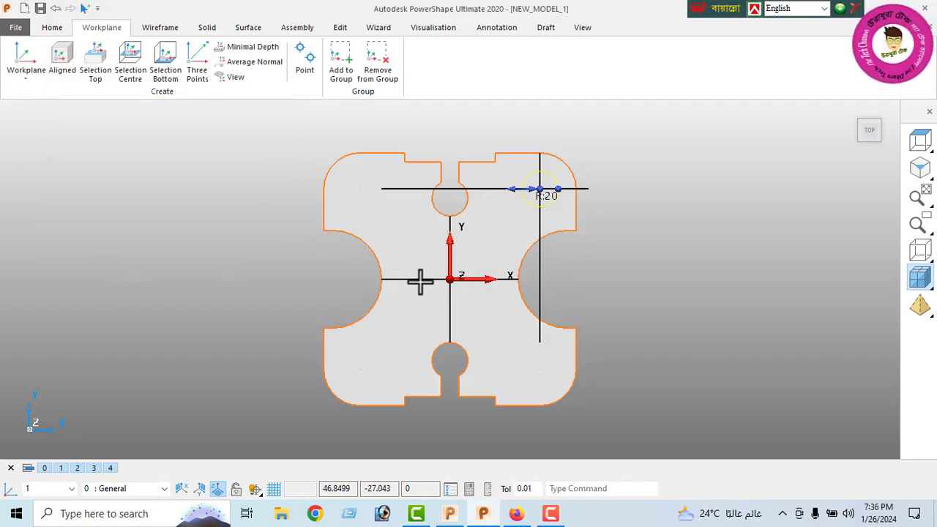
pyautogui.click(271, 125)
pyautogui.click(342, 28)
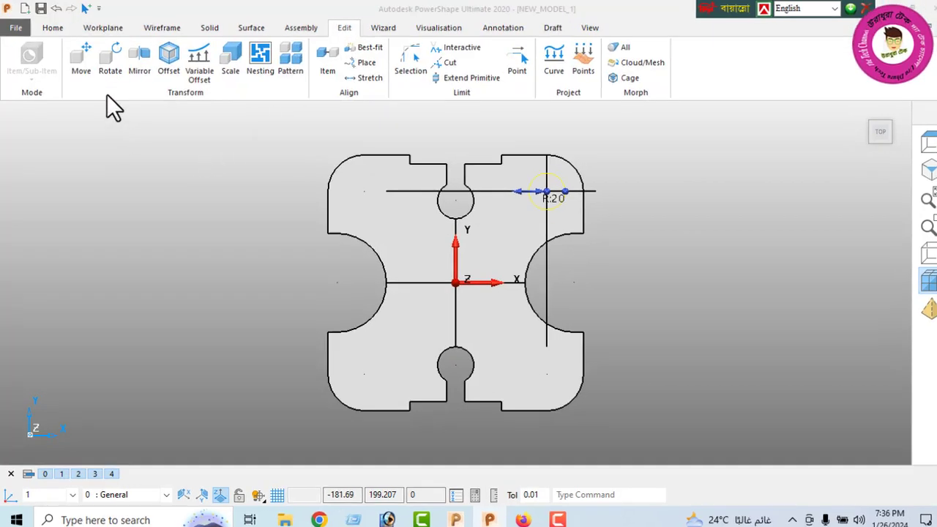
# Create a circular pattern of the Ø40 circle with 4 elements around the centre
pyautogui.click(287, 62)
pyautogui.click(191, 66)
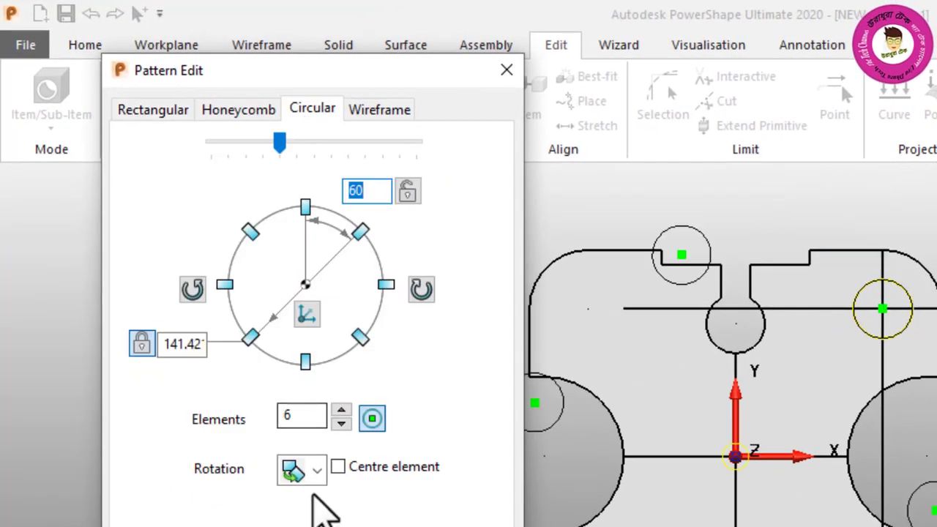
pyautogui.doubleClick(301, 416)
pyautogui.write('4')
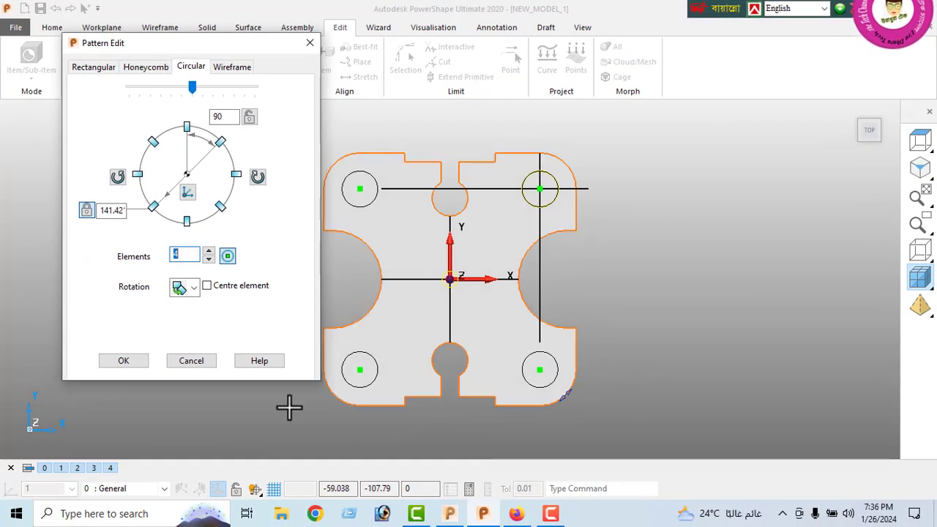
pyautogui.click(124, 360)
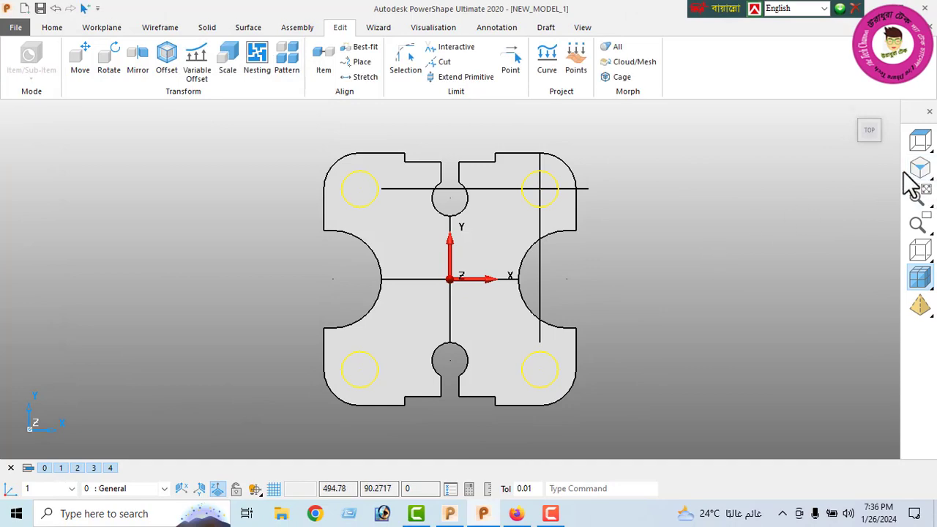
# In isometric view, cut the four circles into the plate as holes
pyautogui.click(922, 173)
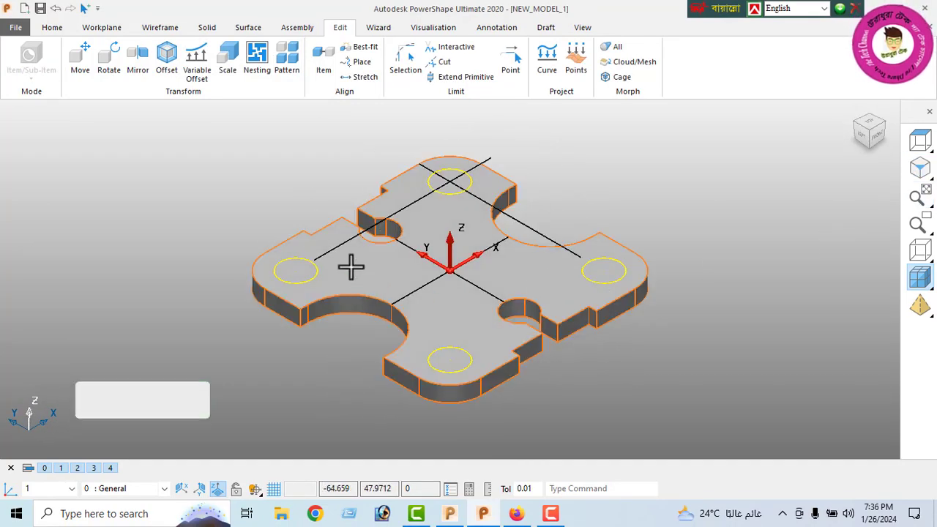
pyautogui.click(206, 27)
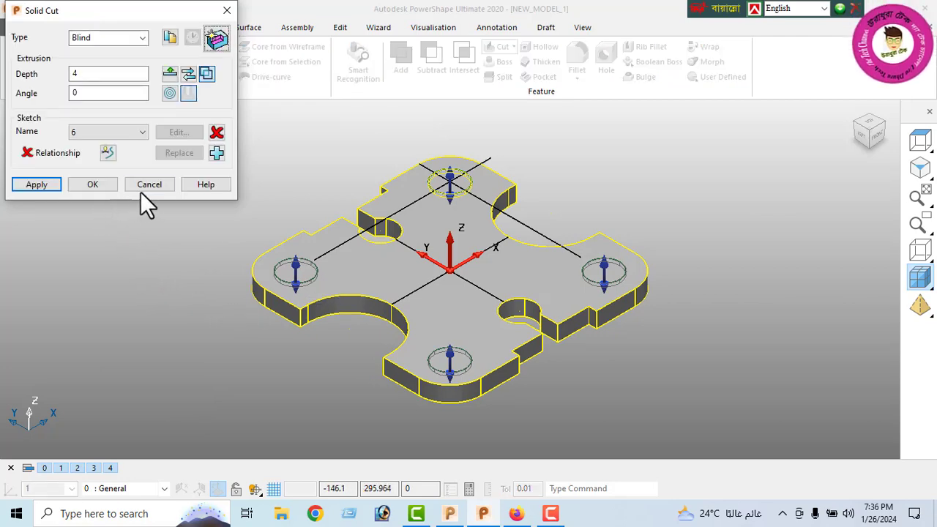
pyautogui.click(149, 184)
pyautogui.rightClick(88, 156)
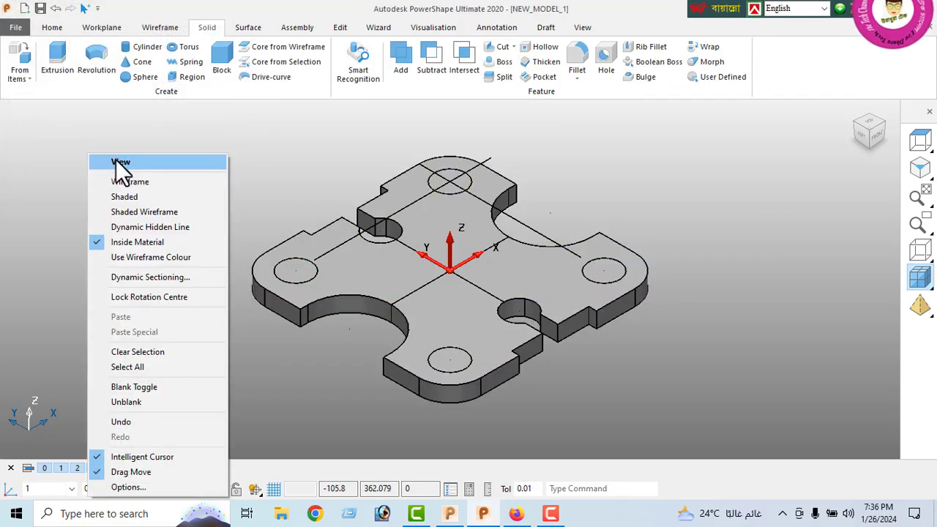
pyautogui.press('Escape')
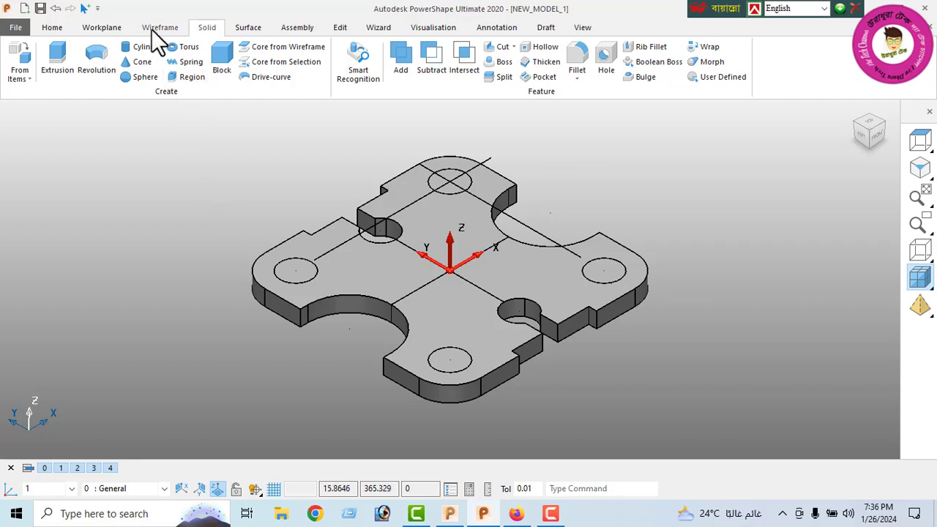
# Draw a circle centred on the left hole and set its diameter to 60
pyautogui.click(151, 28)
pyautogui.click(48, 51)
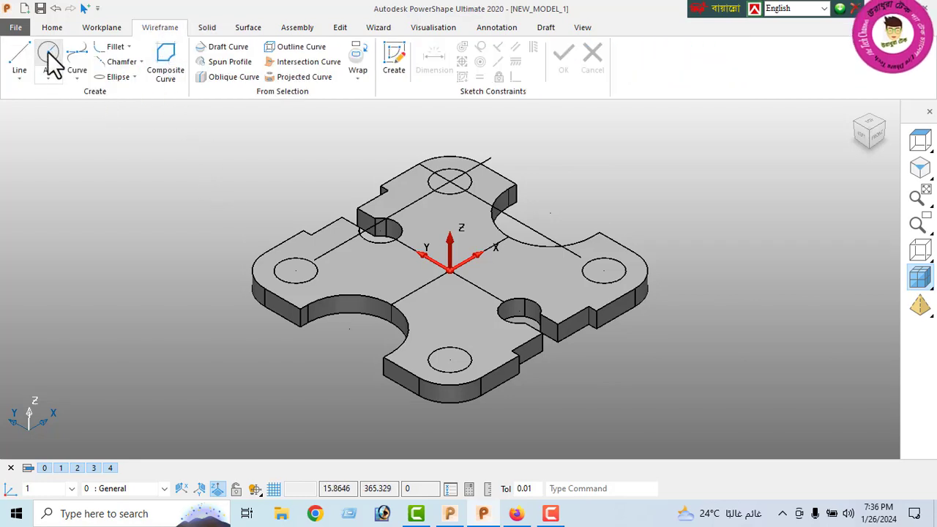
pyautogui.click(293, 271)
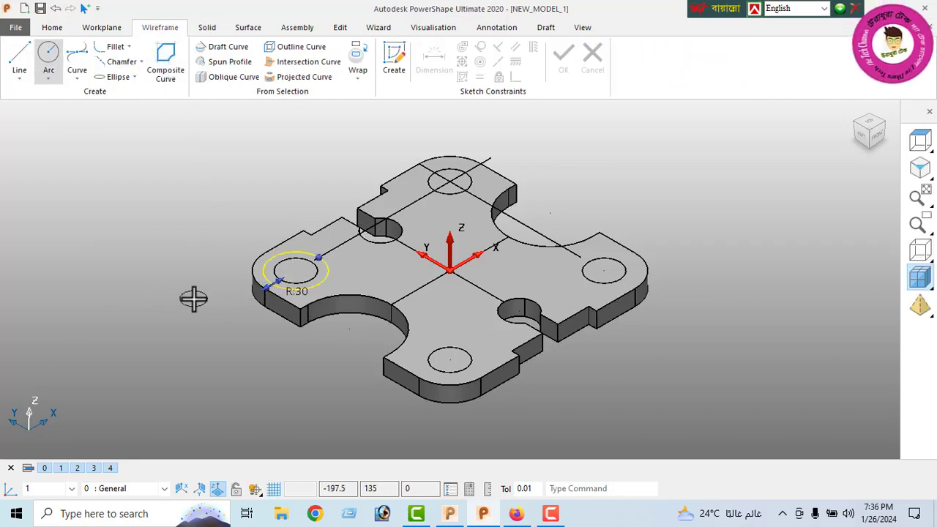
pyautogui.rightClick(134, 166)
pyautogui.click(164, 163)
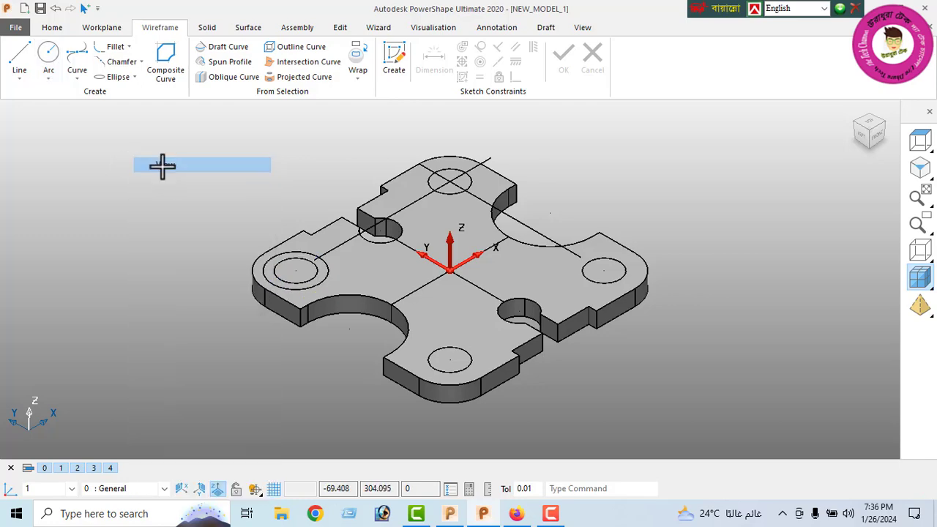
pyautogui.click(284, 286)
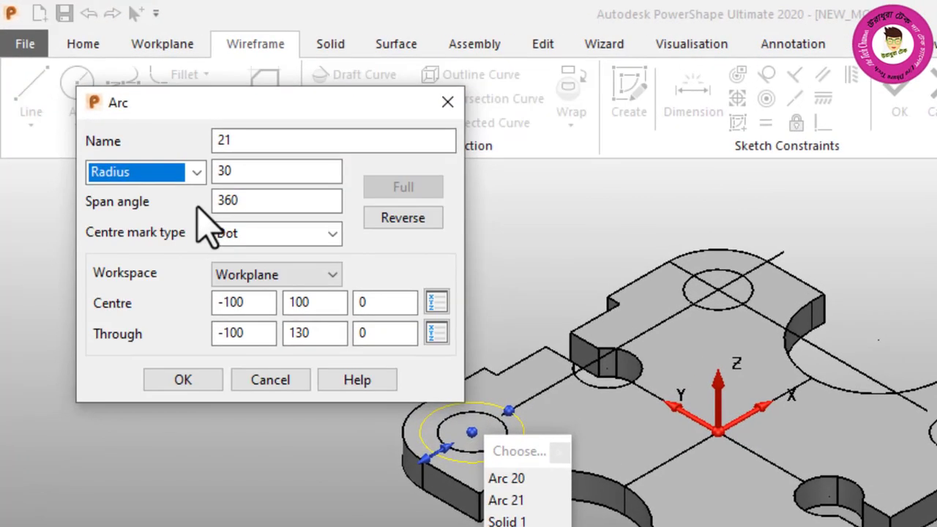
pyautogui.click(196, 173)
pyautogui.click(193, 214)
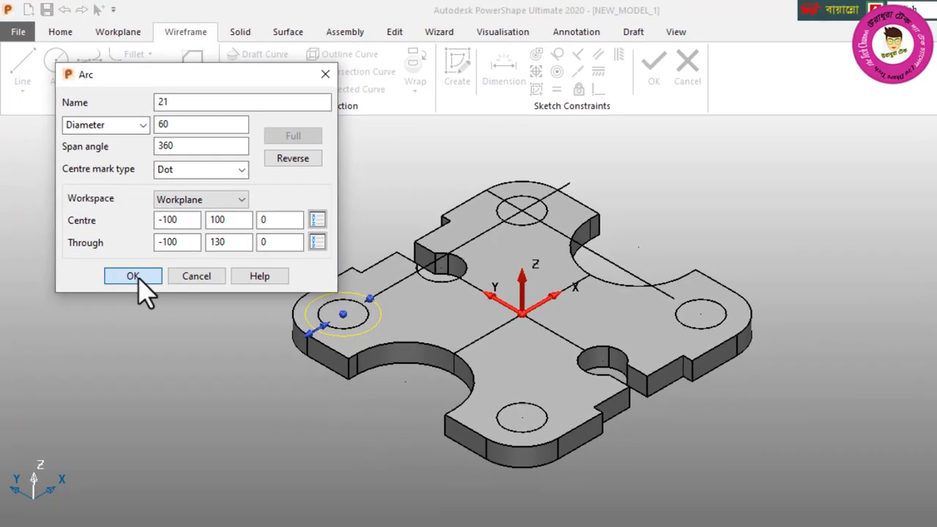
pyautogui.click(187, 382)
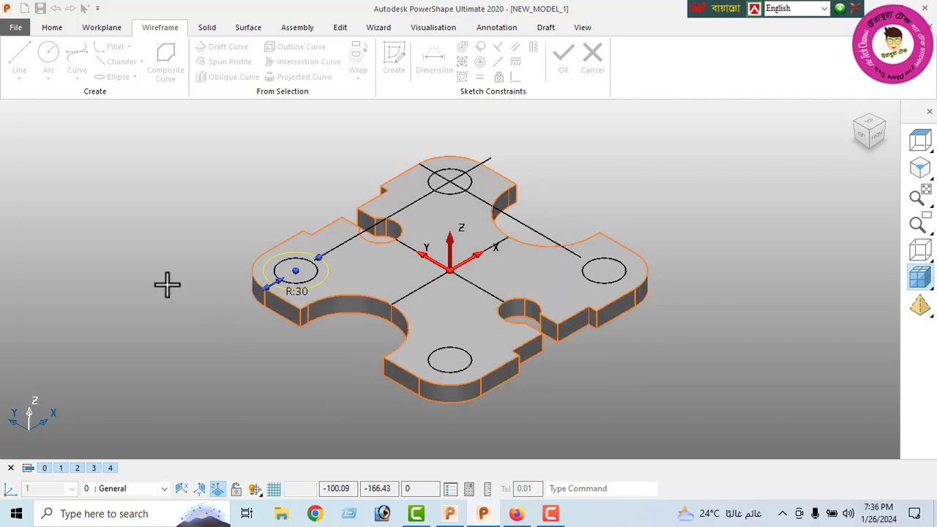
# Pattern the Ø60 circle circularly into four copies around the centre
pyautogui.click(341, 28)
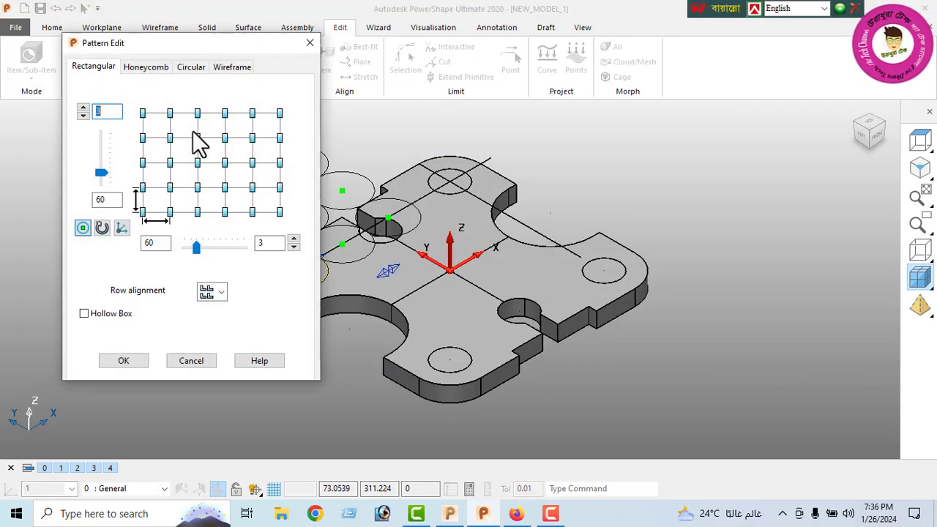
pyautogui.click(191, 69)
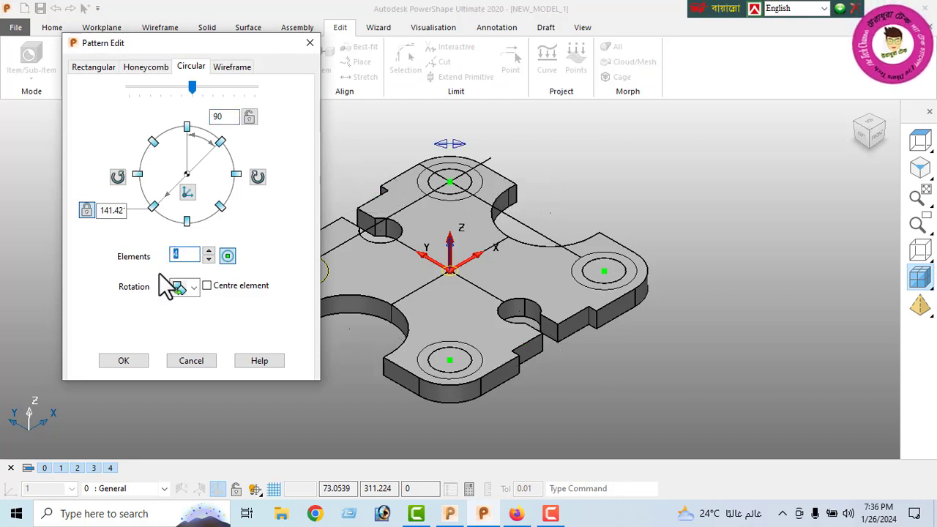
pyautogui.click(124, 362)
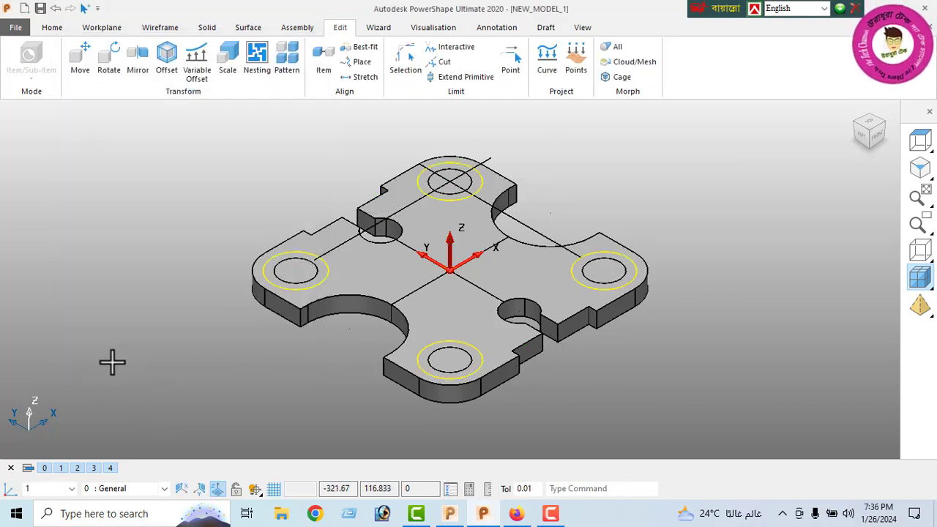
pyautogui.click(207, 28)
# Extrude the four Ø60 circles with a length of 5
pyautogui.click(53, 68)
pyautogui.write('1')
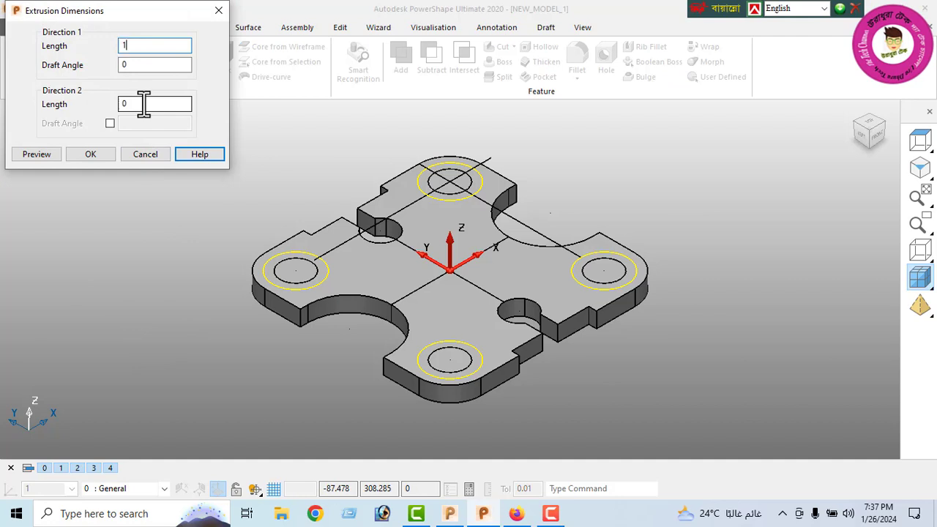
pyautogui.press('BackSpace')
pyautogui.write('5')
pyautogui.click(37, 154)
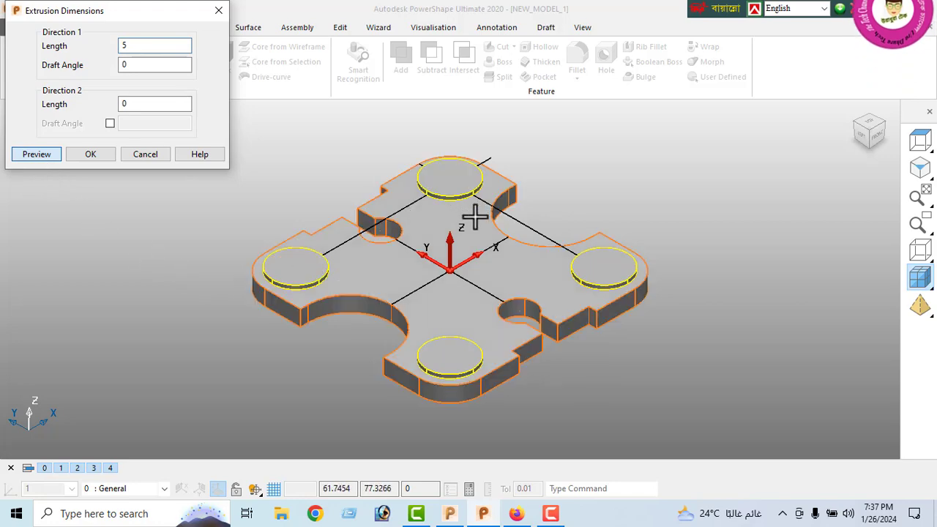
pyautogui.click(91, 155)
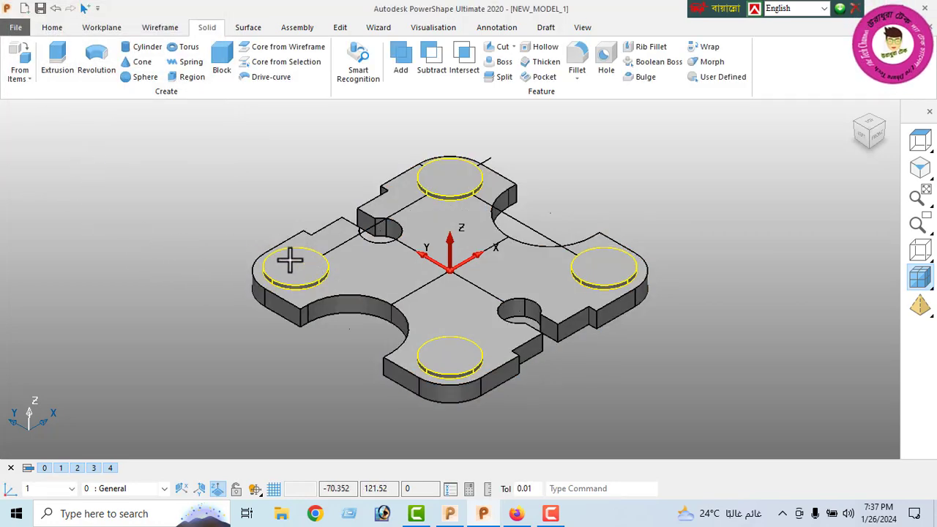
pyautogui.rightClick(96, 169)
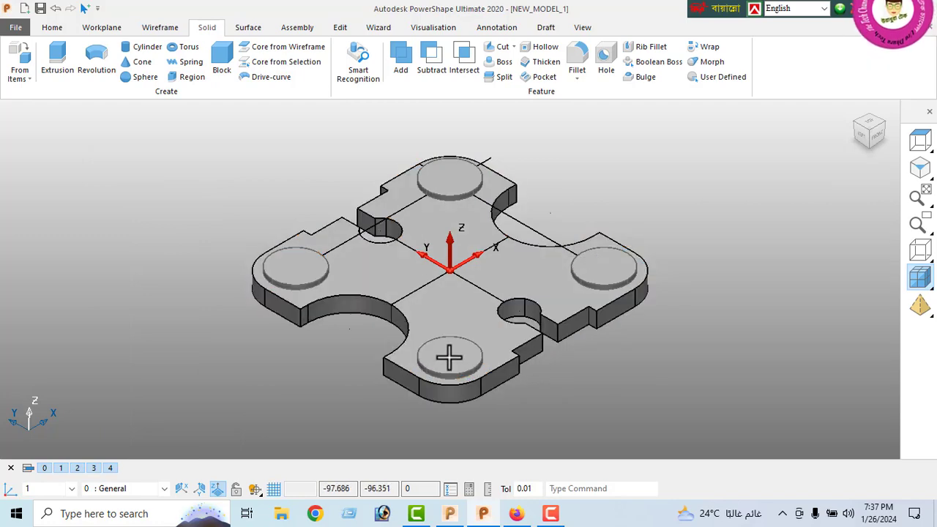
# Box-select the whole model and combine the extrusions with the plate solid using Add
pyautogui.click(449, 364)
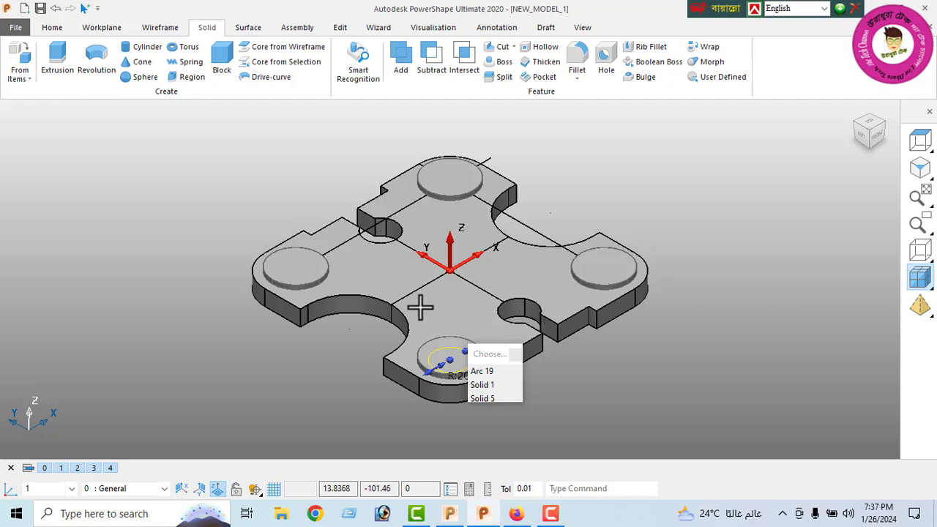
pyautogui.rightClick(123, 205)
pyautogui.click(170, 197)
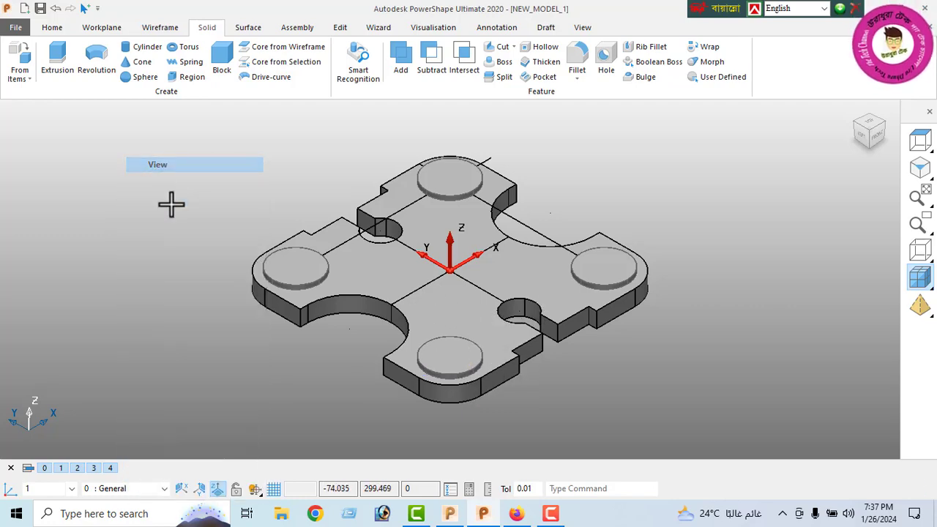
pyautogui.click(454, 376)
pyautogui.click(454, 376)
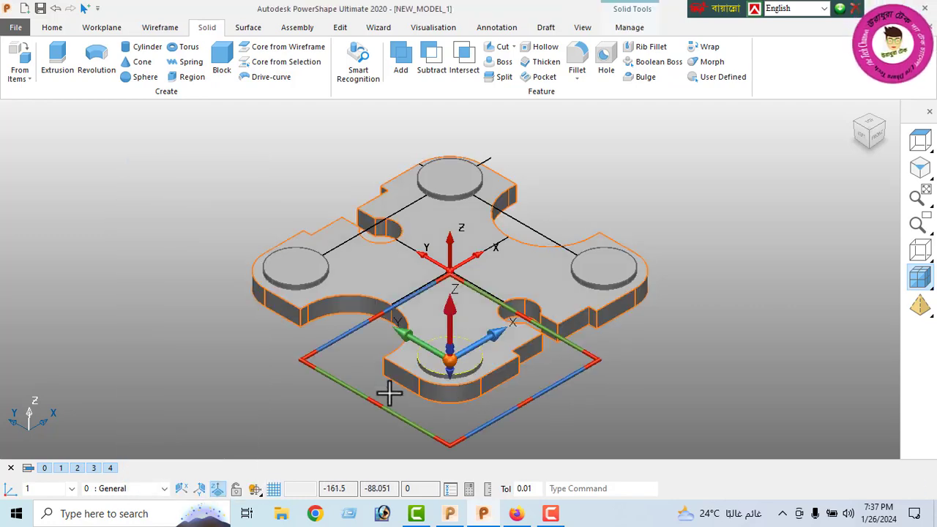
pyautogui.click(469, 388)
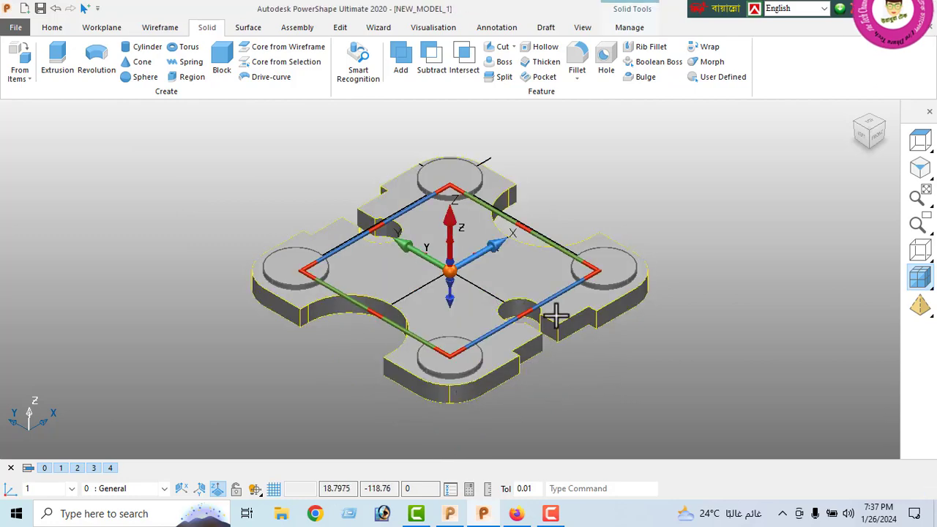
pyautogui.rightClick(52, 171)
pyautogui.click(81, 354)
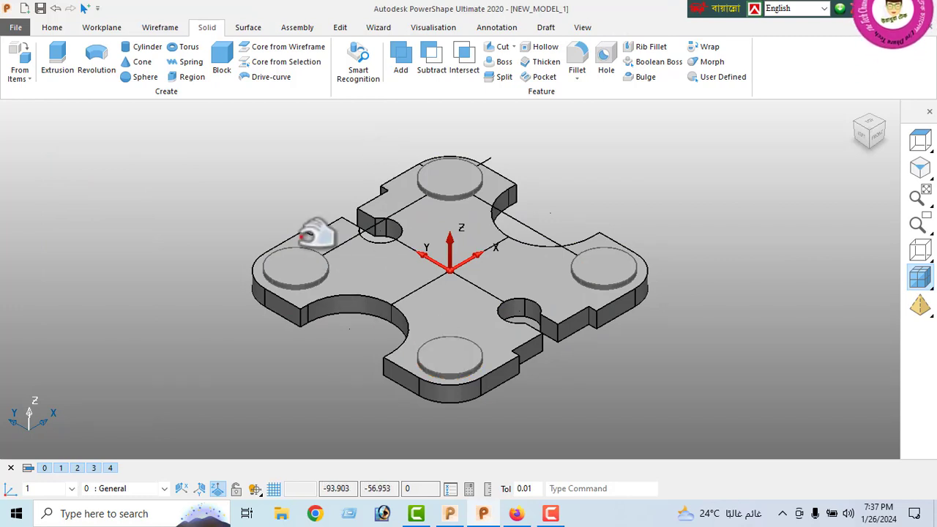
pyautogui.moveTo(203, 110); pyautogui.dragTo(666, 423)
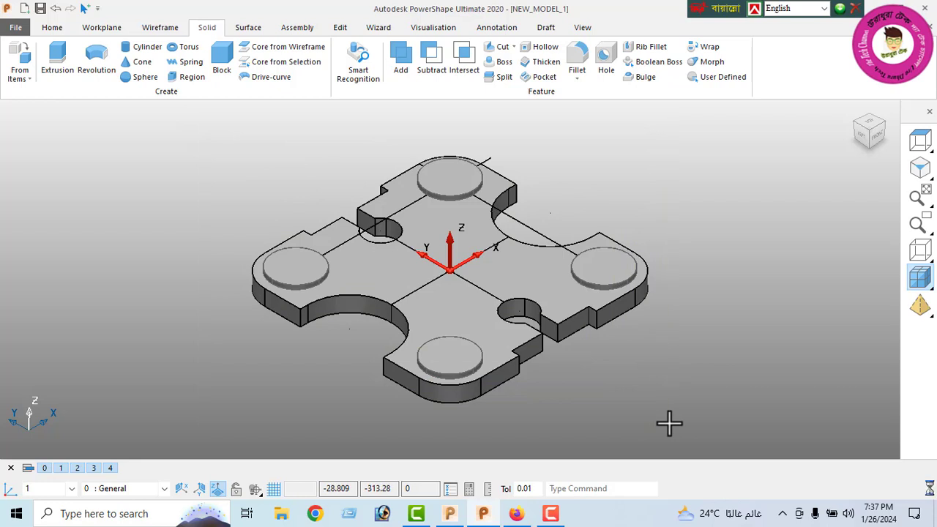
pyautogui.click(399, 59)
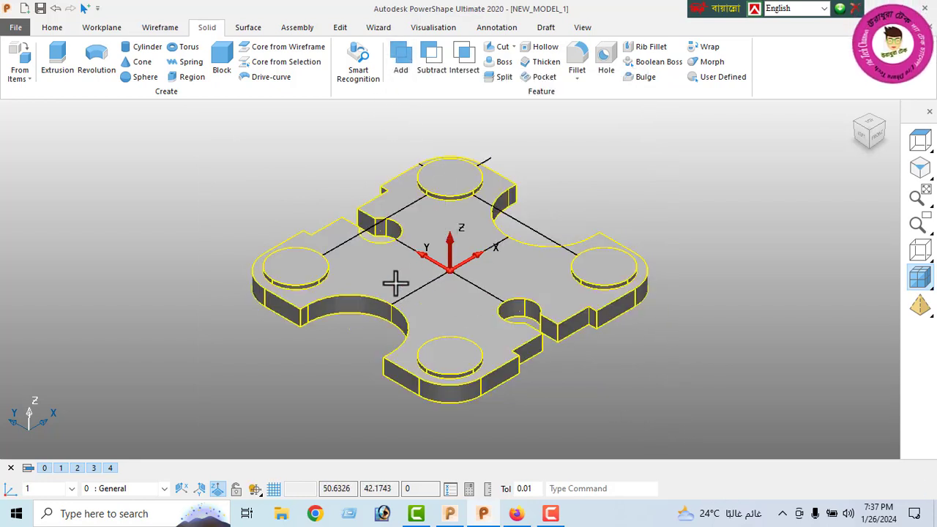
# Select the solid and orbit the model to inspect it from all sides
pyautogui.rightClick(116, 151)
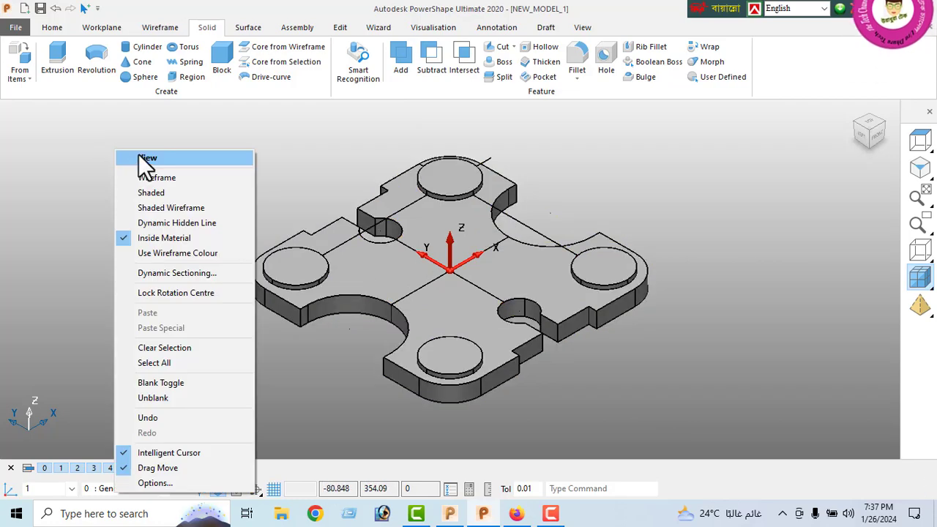
pyautogui.press('Escape')
pyautogui.click(522, 361)
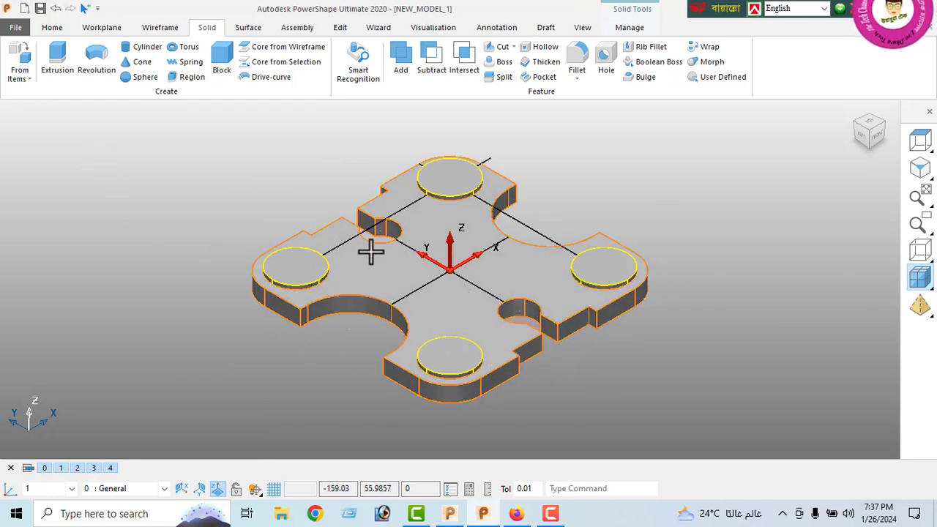
pyautogui.rightClick(105, 151)
pyautogui.click(137, 163)
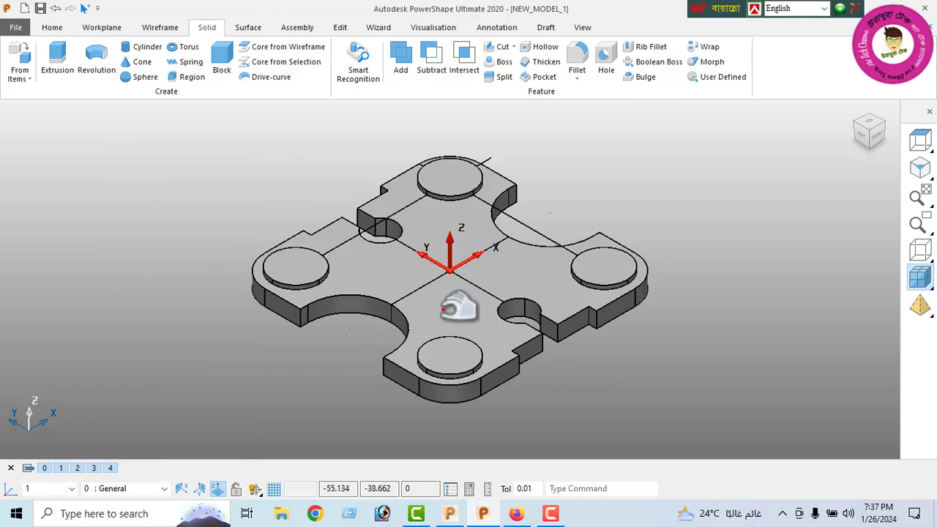
pyautogui.moveTo(532, 366)
pyautogui.mouseDown(button='middle')
pyautogui.moveTo(477, 194)
pyautogui.moveTo(486, 418)
pyautogui.moveTo(450, 272)
pyautogui.moveTo(476, 372)
pyautogui.mouseUp(button='middle')
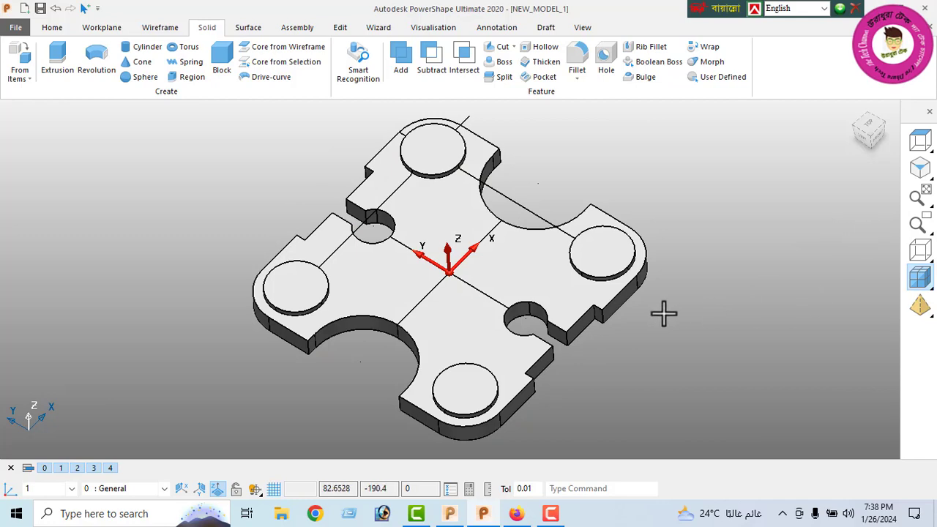
# Switch to wireframe view and select the lower, left and top hole circles, then tilt the view
pyautogui.click(921, 252)
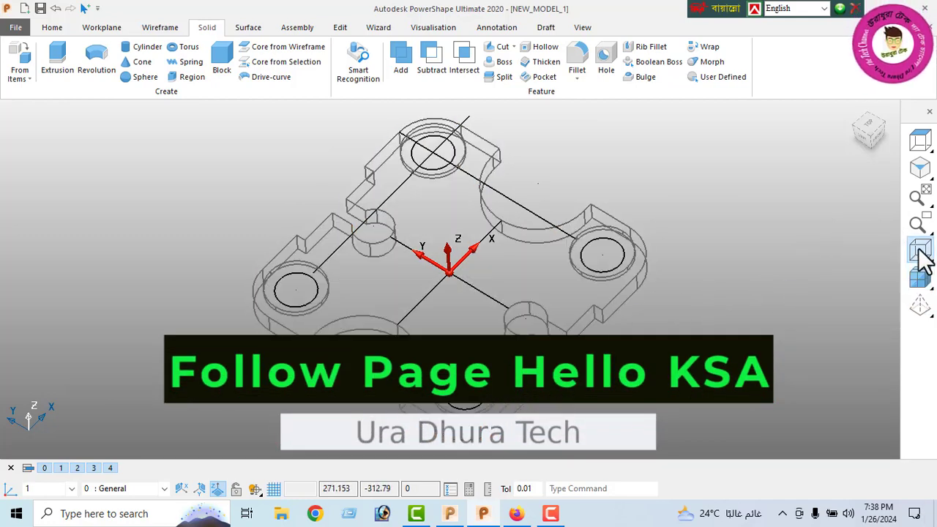
pyautogui.click(458, 379)
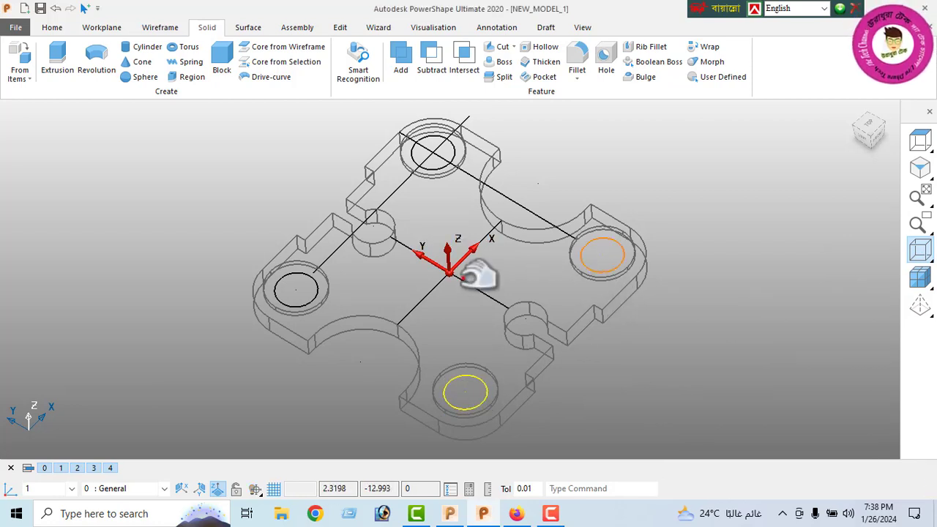
pyautogui.click(301, 282)
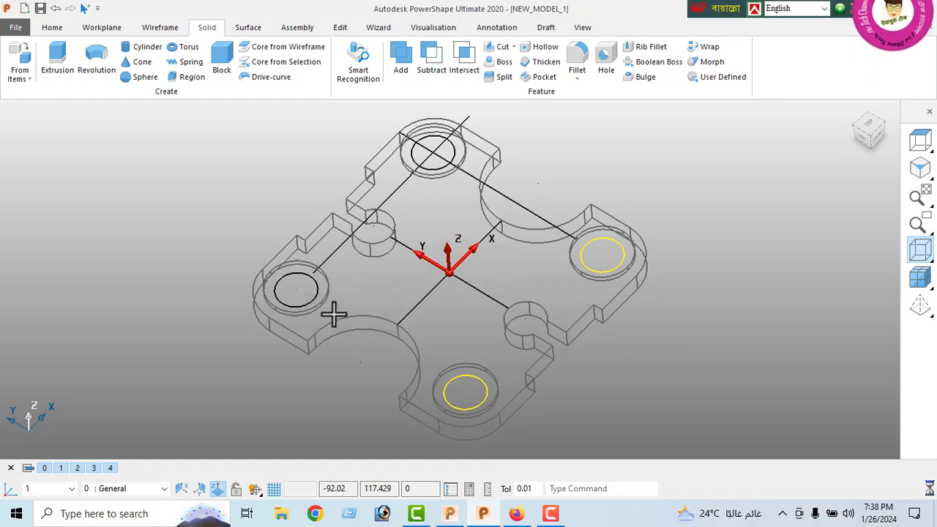
pyautogui.click(441, 170)
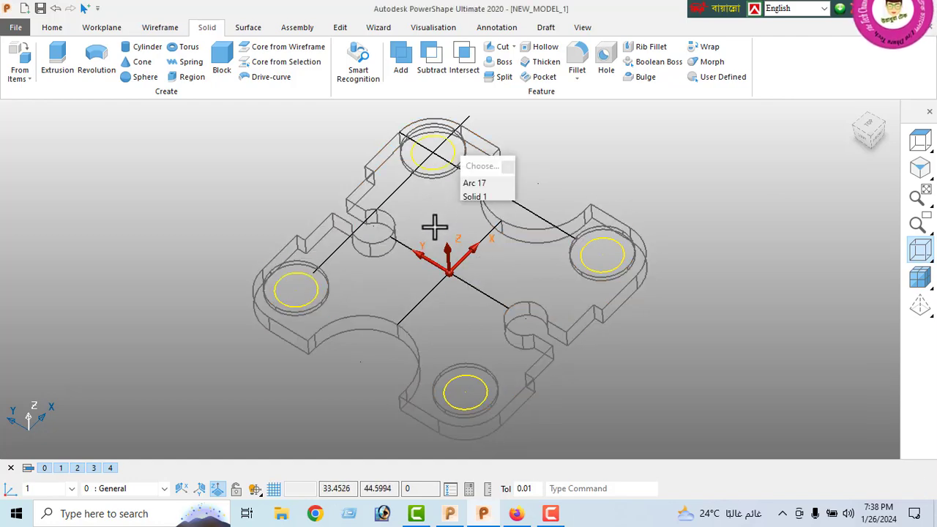
pyautogui.moveTo(403, 307)
pyautogui.mouseDown(button='middle')
pyautogui.moveTo(406, 201)
pyautogui.moveTo(394, 262)
pyautogui.mouseUp(button='middle')
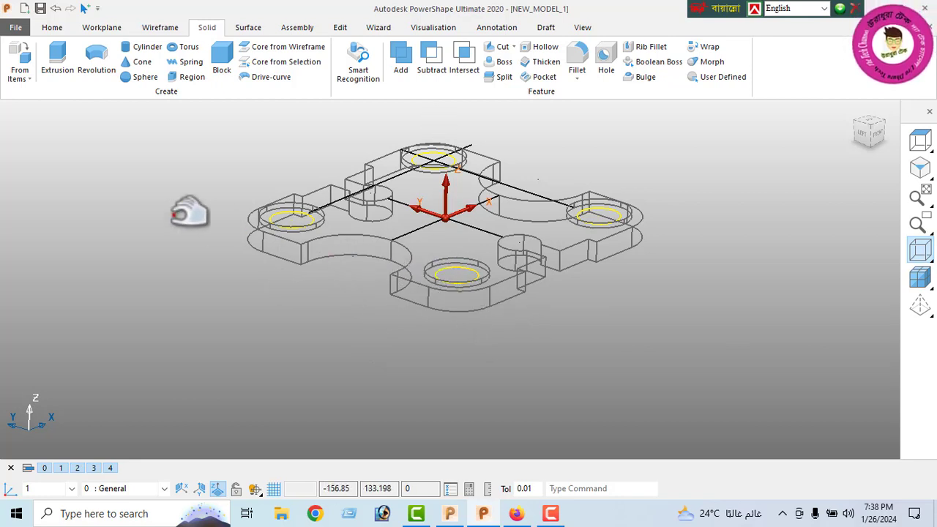
# Extrude the selected hole circles with a first-direction length of 20
pyautogui.click(60, 67)
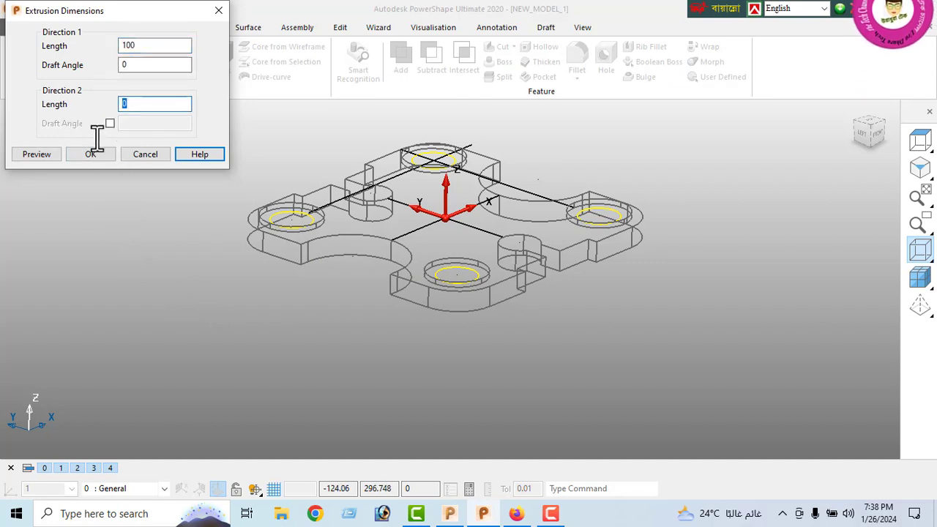
pyautogui.write('-')
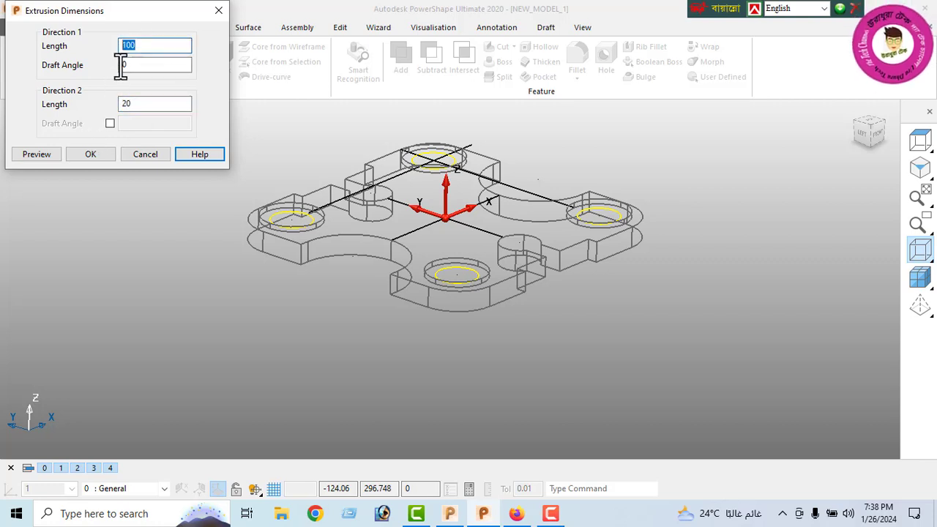
pyautogui.click(48, 153)
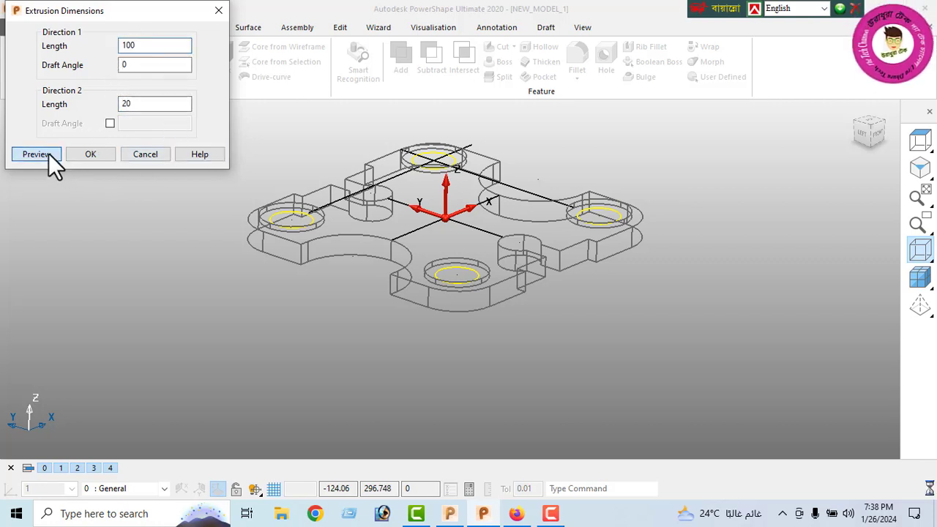
pyautogui.click(902, 274)
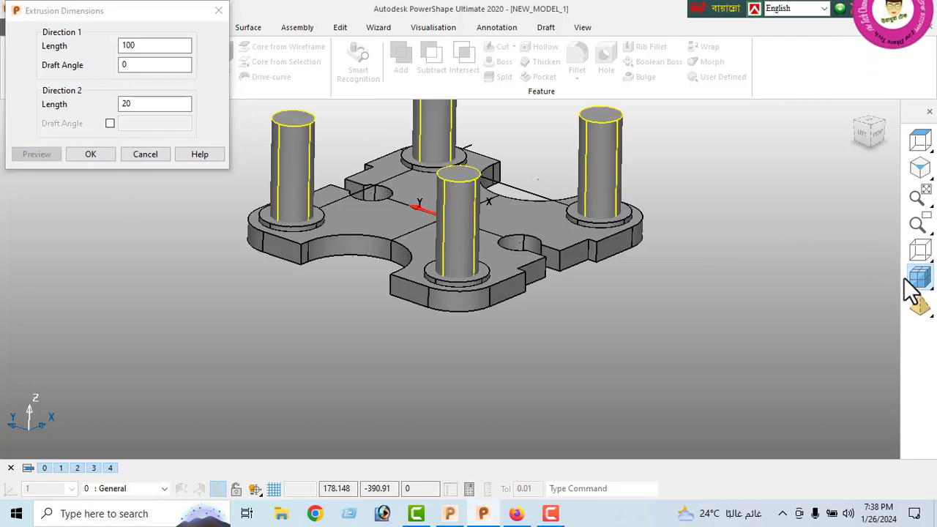
pyautogui.moveTo(659, 278); pyautogui.dragTo(524, 216, button='middle')
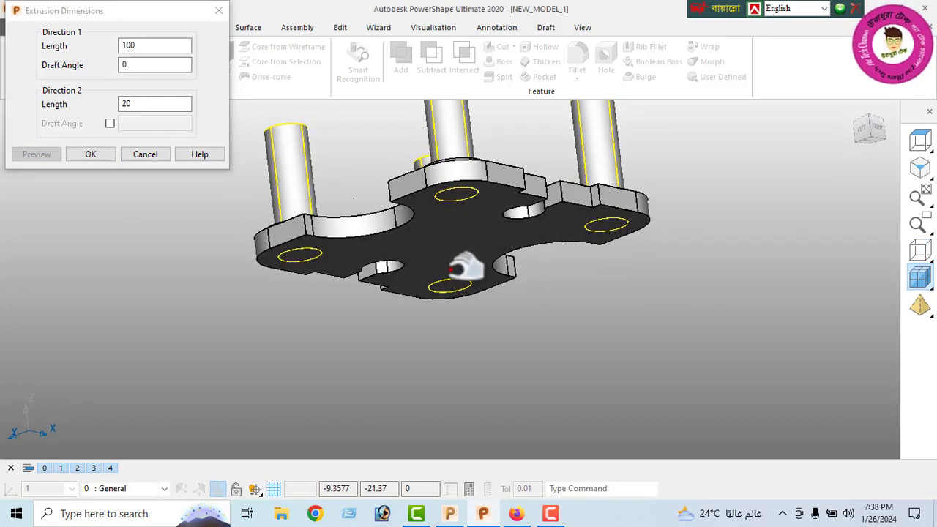
pyautogui.doubleClick(151, 104)
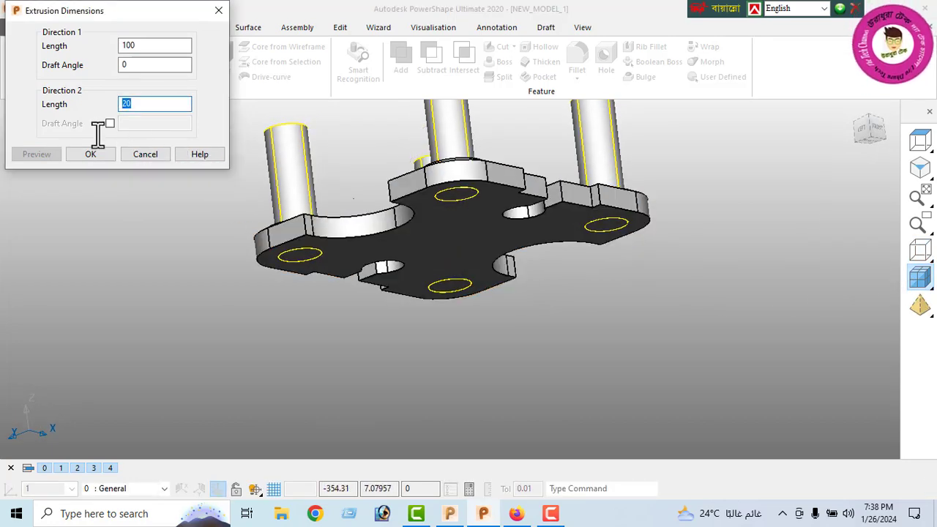
pyautogui.write('-20')
pyautogui.press('Return')
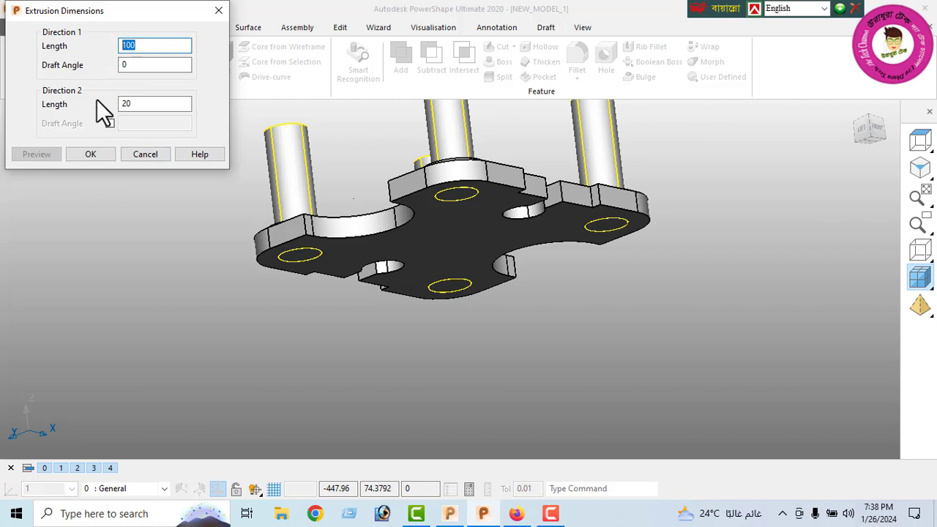
pyautogui.write('20')
pyautogui.press('Return')
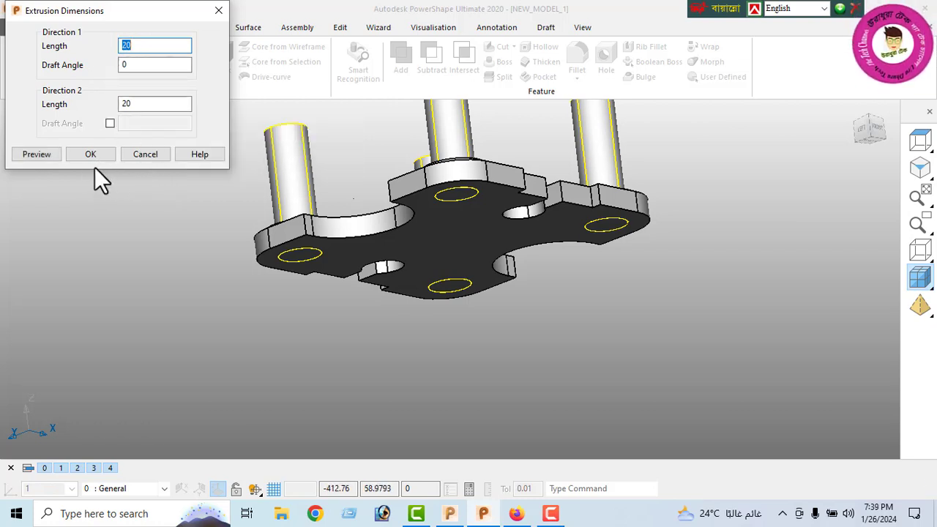
pyautogui.click(35, 154)
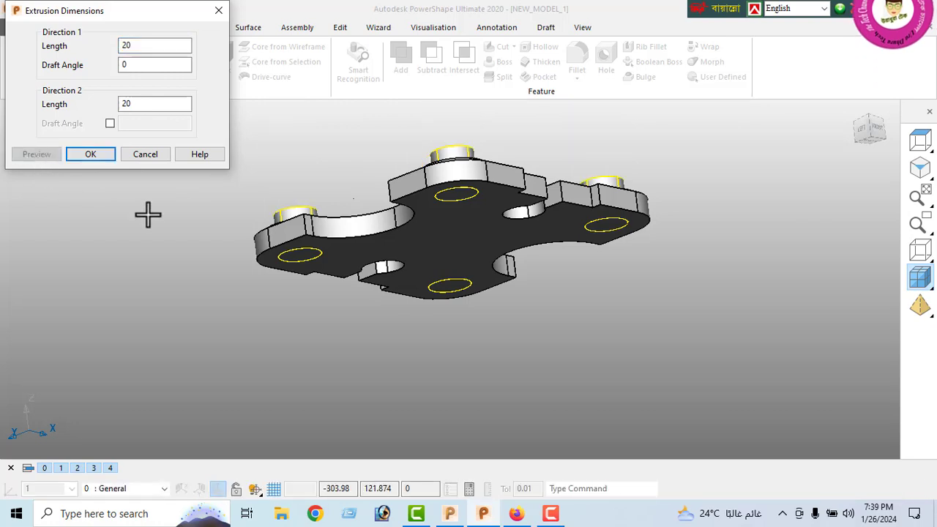
# Set the second-direction length to 25 and confirm the cylinder extrusion
pyautogui.moveTo(366, 226); pyautogui.dragTo(265, 239, button='middle')
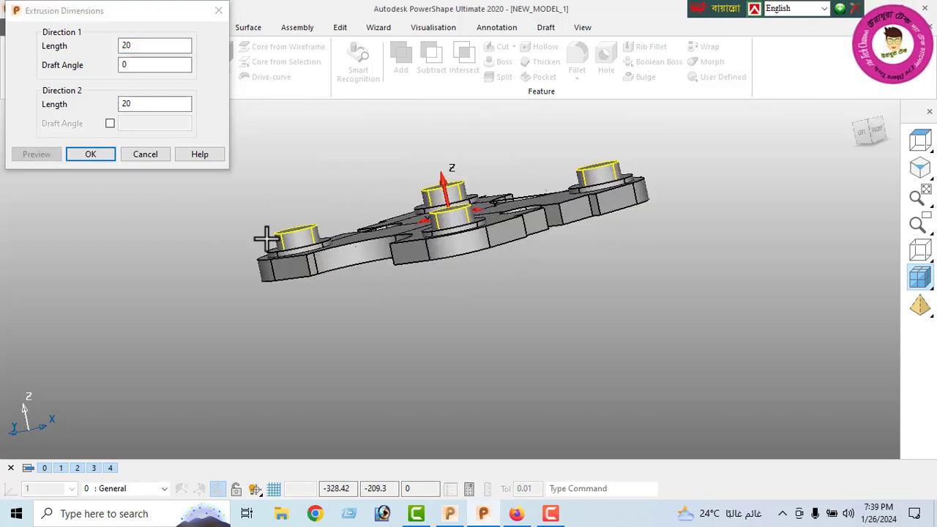
pyautogui.click(141, 106)
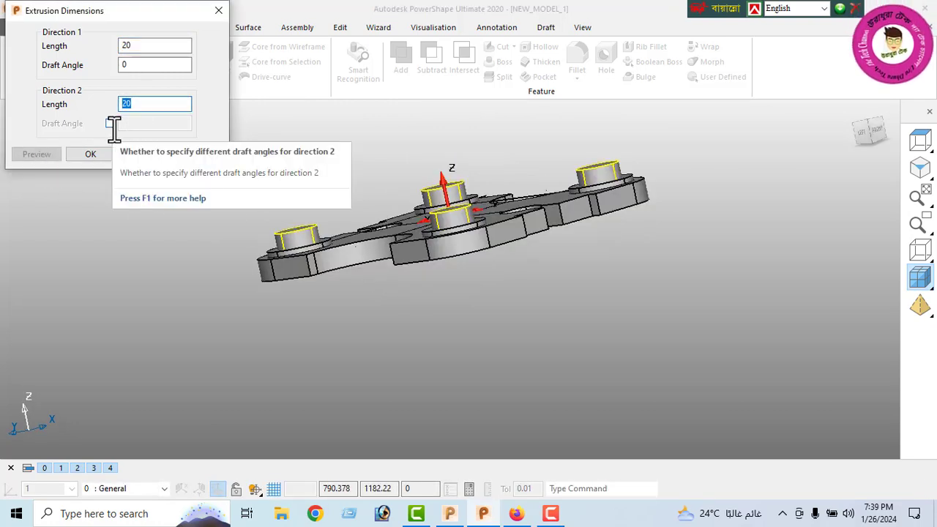
pyautogui.write('25')
pyautogui.press('Return')
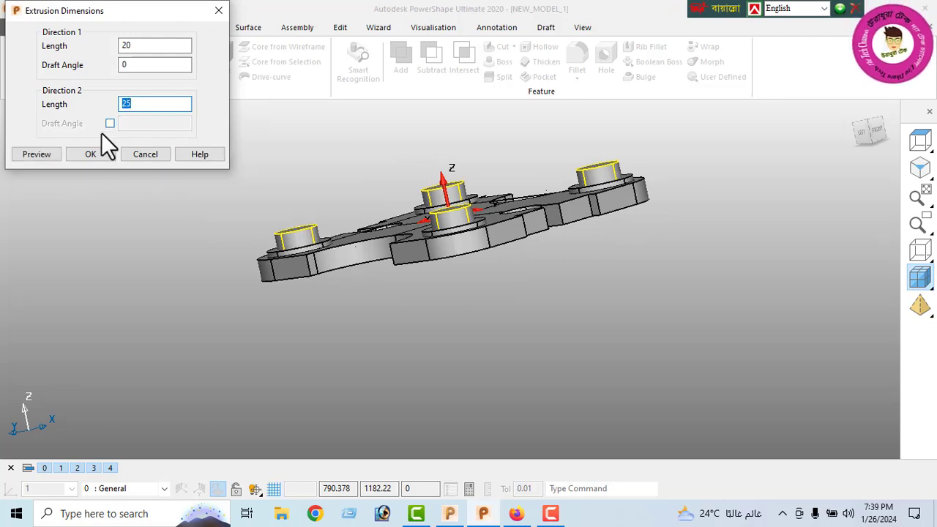
pyautogui.click(41, 158)
pyautogui.moveTo(432, 286); pyautogui.dragTo(399, 267, button='middle')
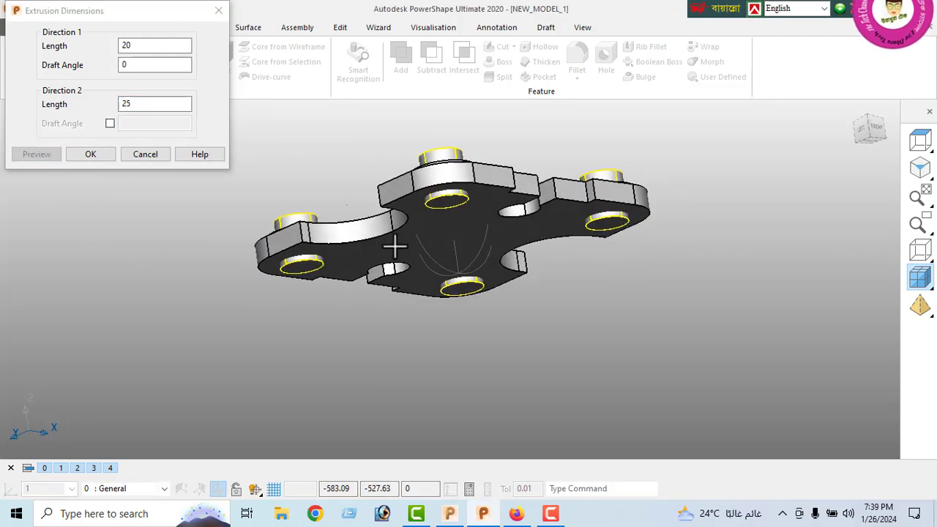
pyautogui.click(90, 155)
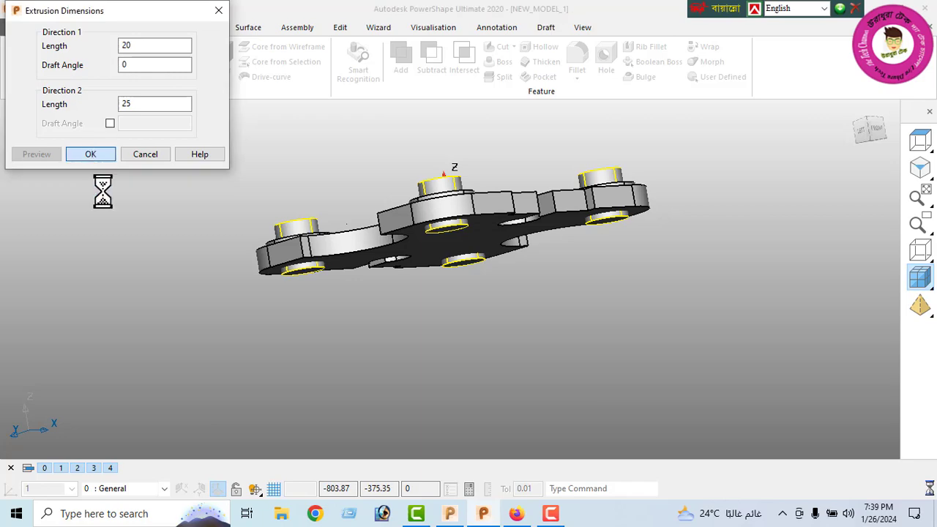
pyautogui.moveTo(414, 266)
pyautogui.mouseDown(button='middle')
pyautogui.moveTo(463, 335)
pyautogui.moveTo(430, 215)
pyautogui.mouseUp(button='middle')
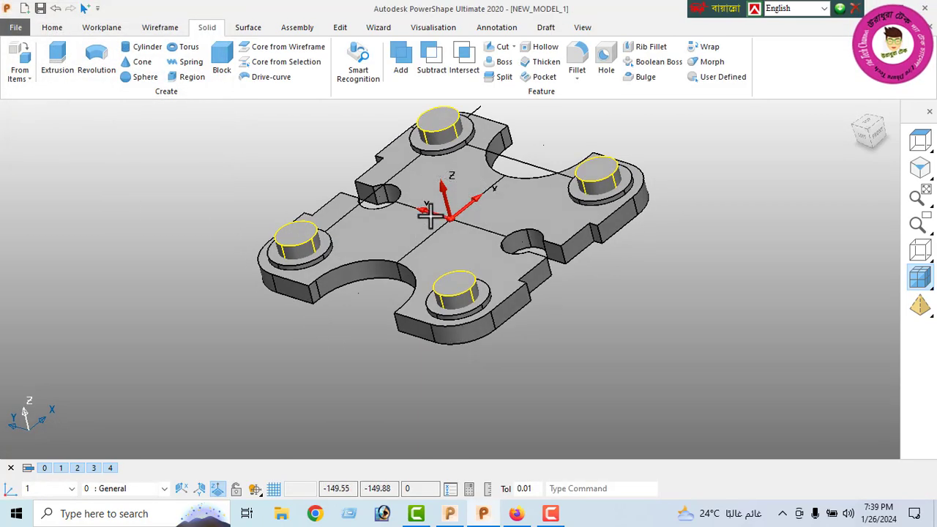
# Subtract the four cylinders from the plate to form the counterbored Ø40 through holes
pyautogui.click(432, 54)
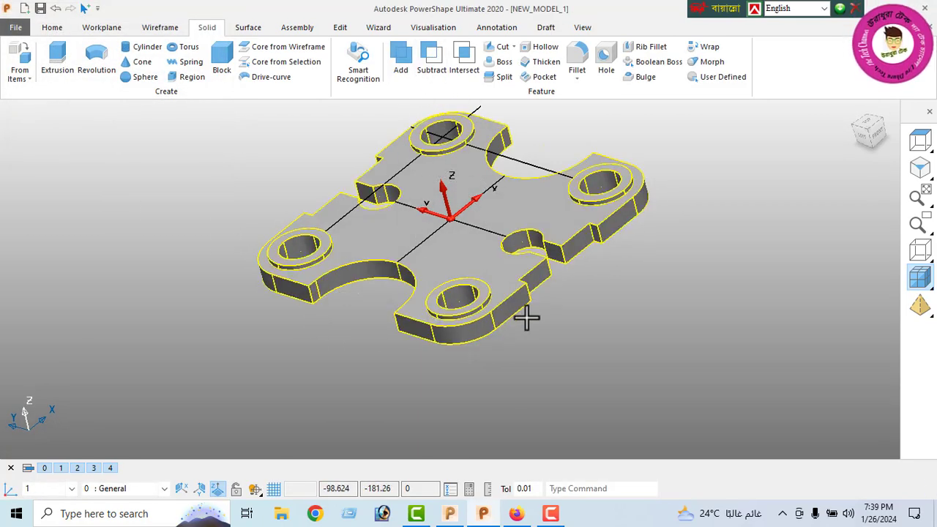
pyautogui.moveTo(523, 313)
pyautogui.mouseDown(button='middle')
pyautogui.moveTo(552, 347)
pyautogui.moveTo(429, 394)
pyautogui.mouseUp(button='middle')
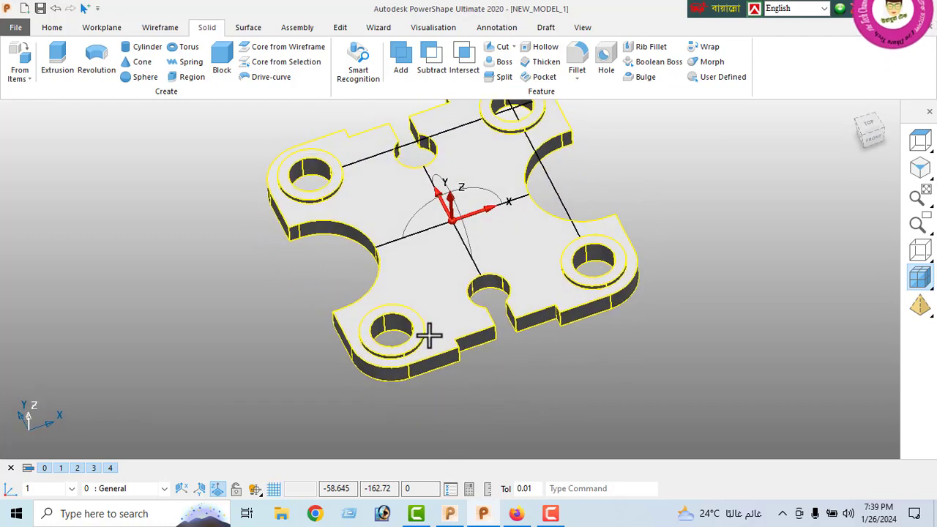
pyautogui.click(921, 170)
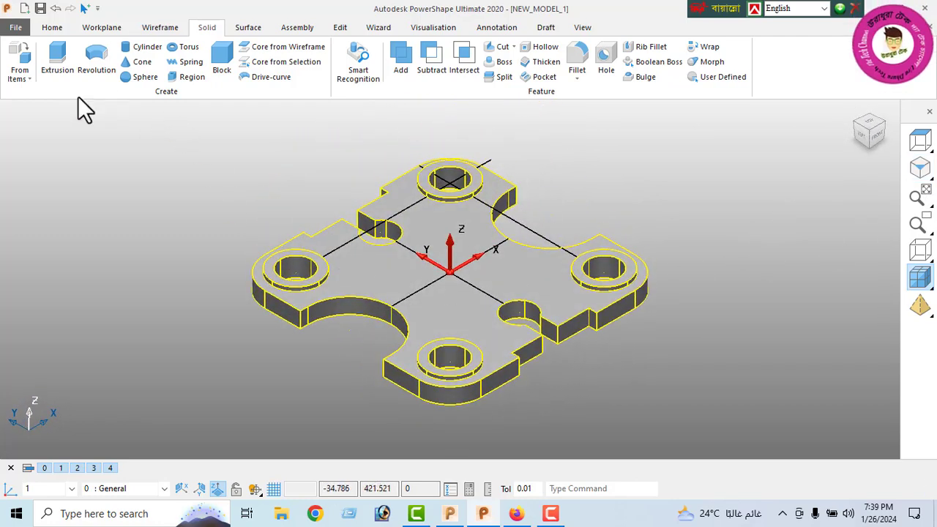
# Delete all the leftover wireframe construction lines from the model
pyautogui.click(51, 30)
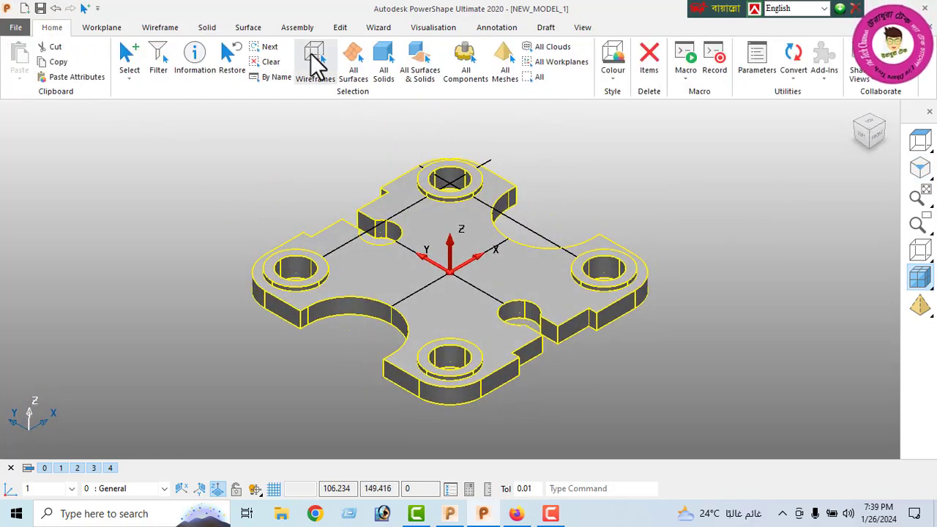
pyautogui.click(655, 77)
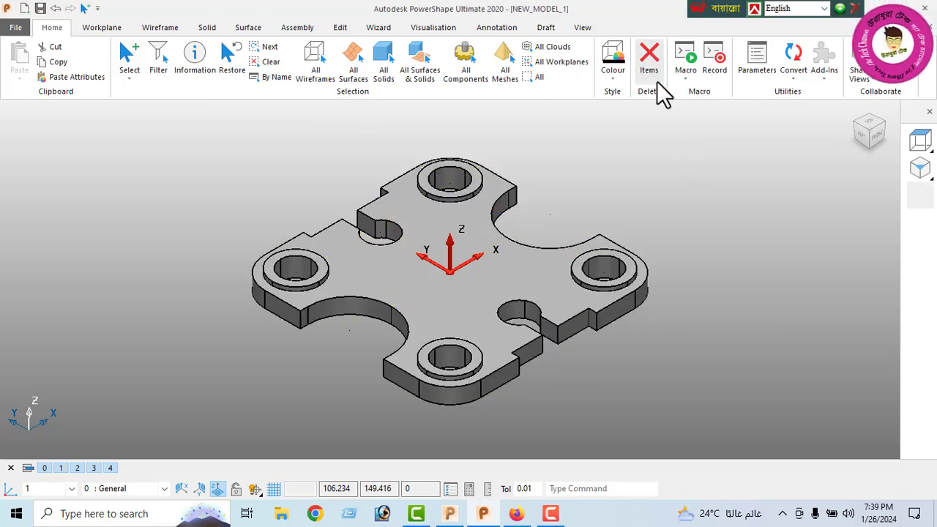
pyautogui.rightClick(172, 170)
pyautogui.press('Escape')
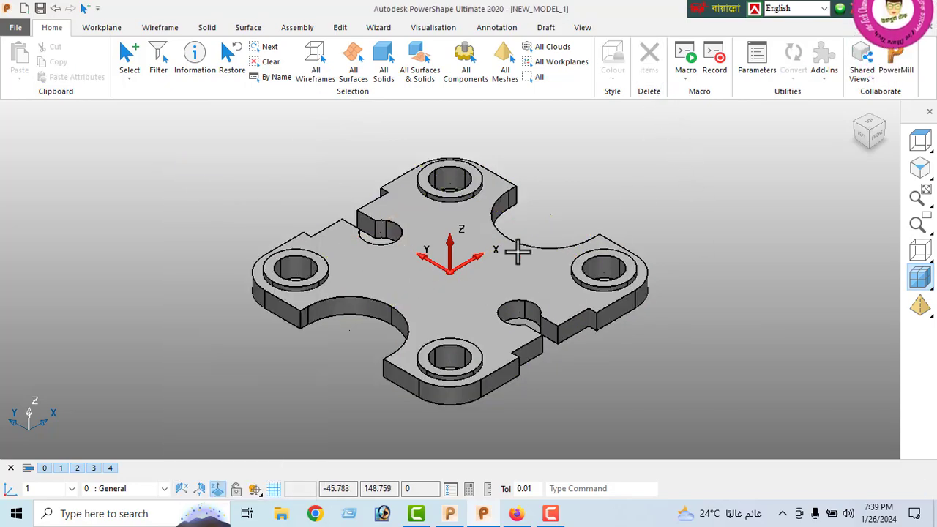
pyautogui.moveTo(519, 249)
pyautogui.mouseDown(button='middle')
pyautogui.moveTo(381, 383)
pyautogui.moveTo(350, 166)
pyautogui.moveTo(454, 356)
pyautogui.mouseUp(button='middle')
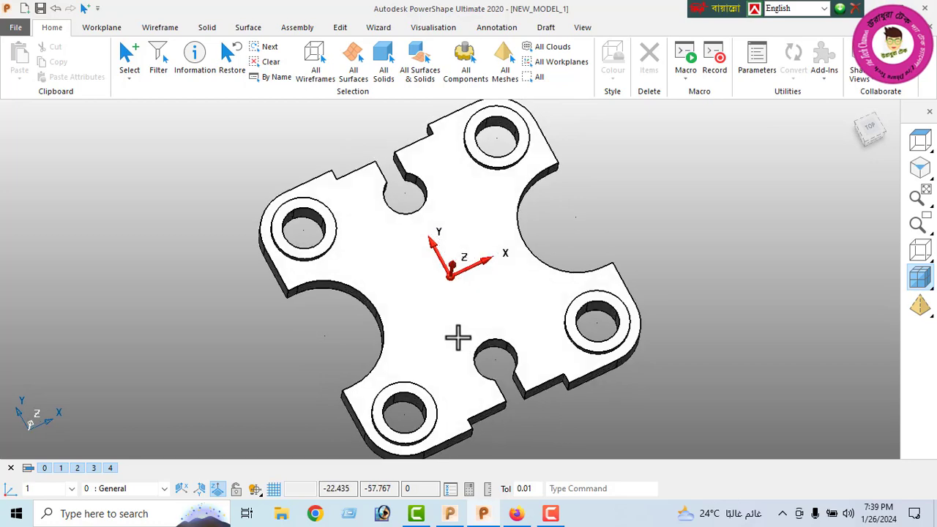
# Select the plate solid and apply the magenta colour swatch to it
pyautogui.click(444, 337)
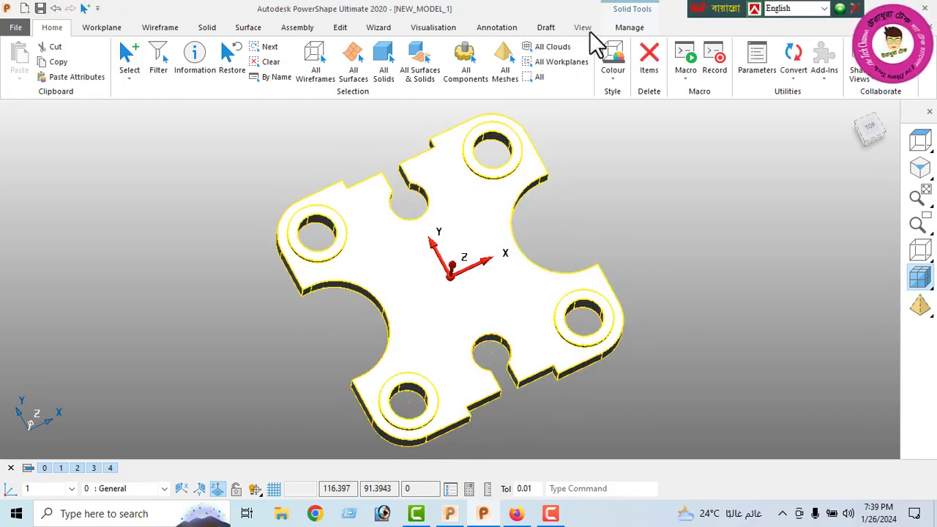
pyautogui.click(582, 28)
pyautogui.click(55, 27)
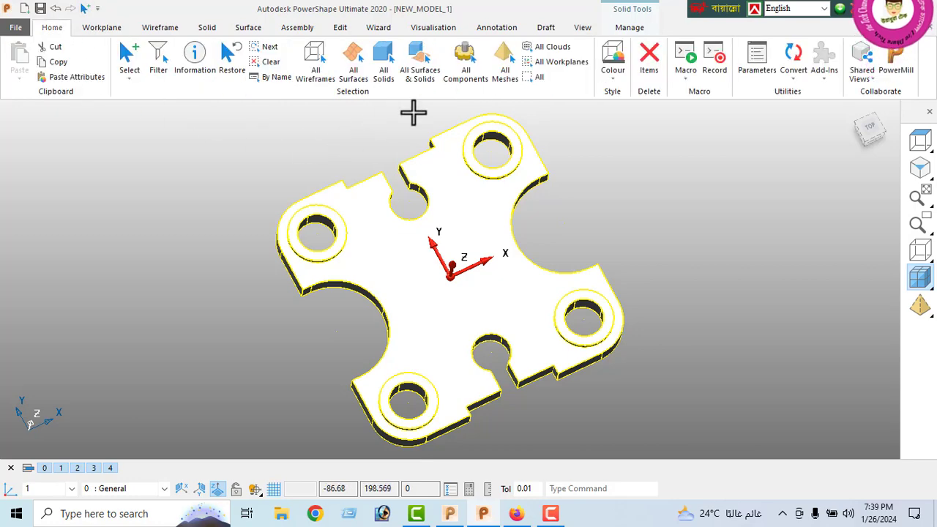
pyautogui.click(612, 73)
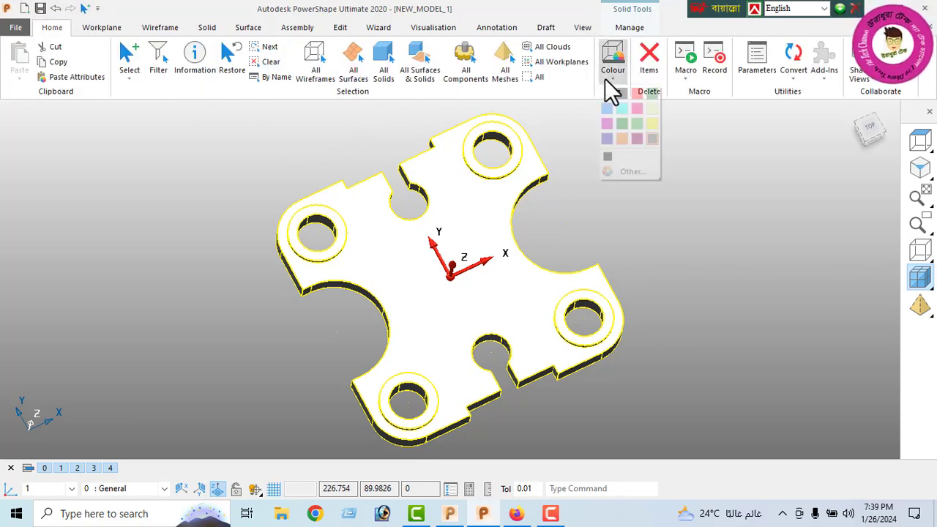
pyautogui.click(637, 138)
pyautogui.rightClick(36, 183)
pyautogui.click(82, 165)
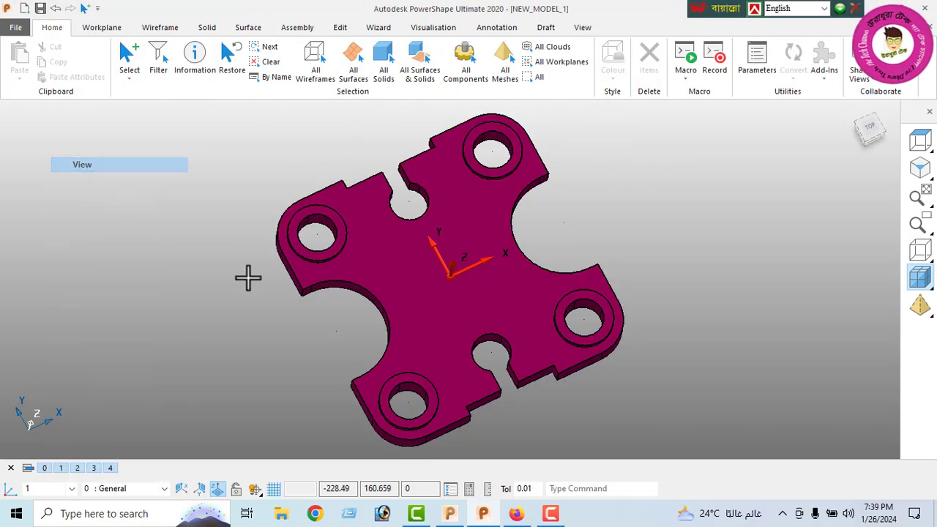
pyautogui.moveTo(248, 278)
pyautogui.mouseDown(button='middle')
pyautogui.moveTo(449, 198)
pyautogui.moveTo(533, 142)
pyautogui.moveTo(383, 316)
pyautogui.moveTo(457, 294)
pyautogui.moveTo(232, 318)
pyautogui.moveTo(510, 334)
pyautogui.moveTo(325, 266)
pyautogui.moveTo(469, 342)
pyautogui.moveTo(550, 293)
pyautogui.moveTo(525, 306)
pyautogui.moveTo(563, 368)
pyautogui.moveTo(519, 364)
pyautogui.moveTo(513, 440)
pyautogui.mouseUp(button='middle')
pyautogui.hotkey('alt', 'Tab')
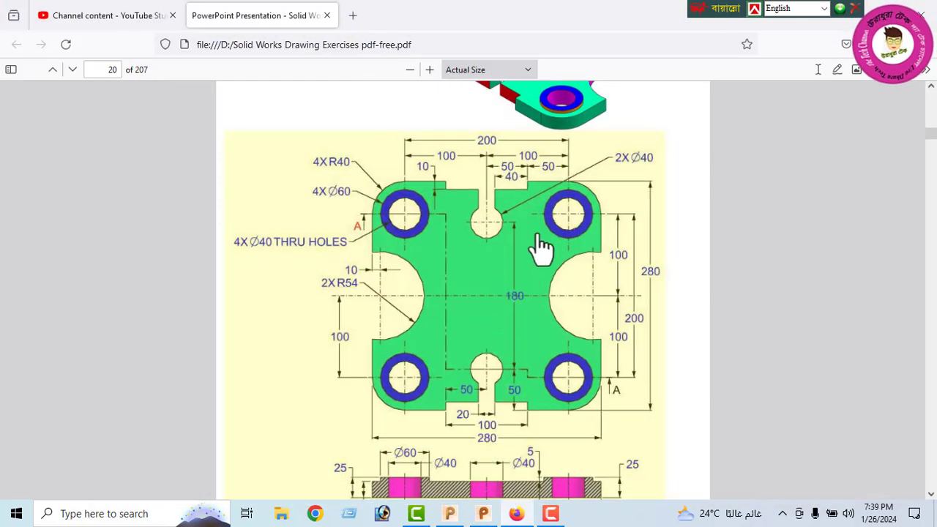
pyautogui.click(901, 13)
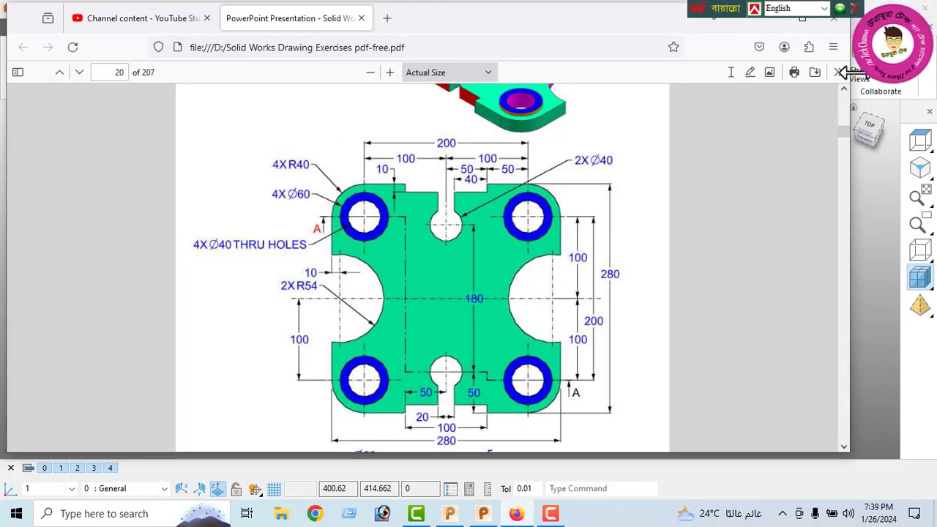
pyautogui.moveTo(852, 432); pyautogui.dragTo(449, 418)
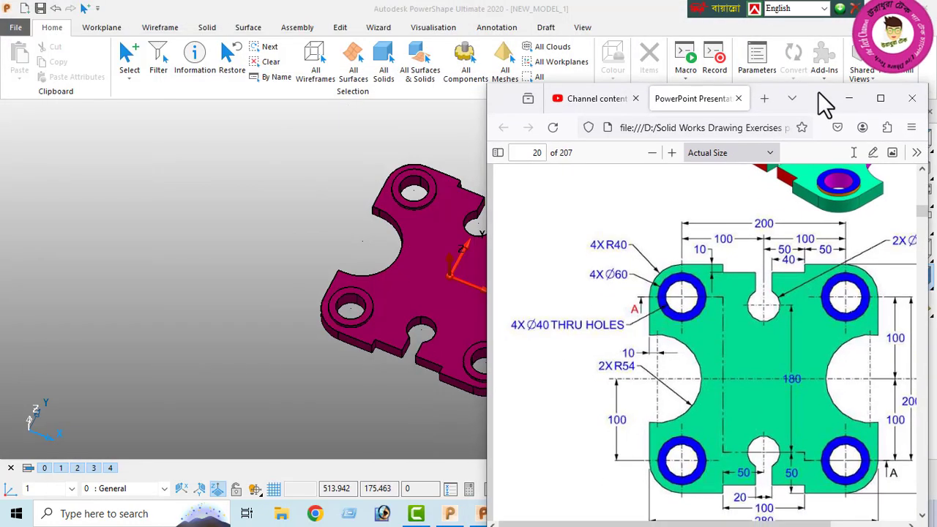
pyautogui.moveTo(344, 26); pyautogui.dragTo(809, 84)
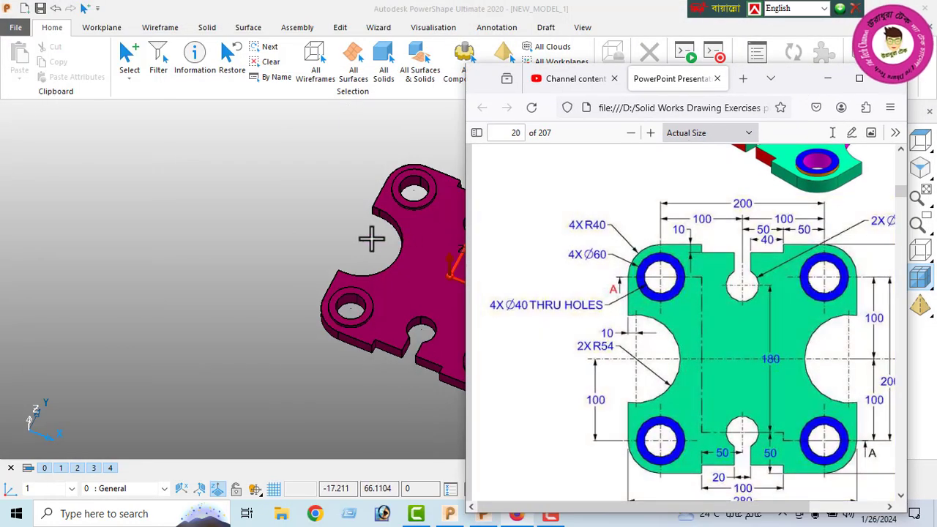
pyautogui.click(365, 244)
pyautogui.keyDown('shift'); pyautogui.moveTo(410, 238); pyautogui.dragTo(163, 261, button='middle'); pyautogui.keyUp('shift')
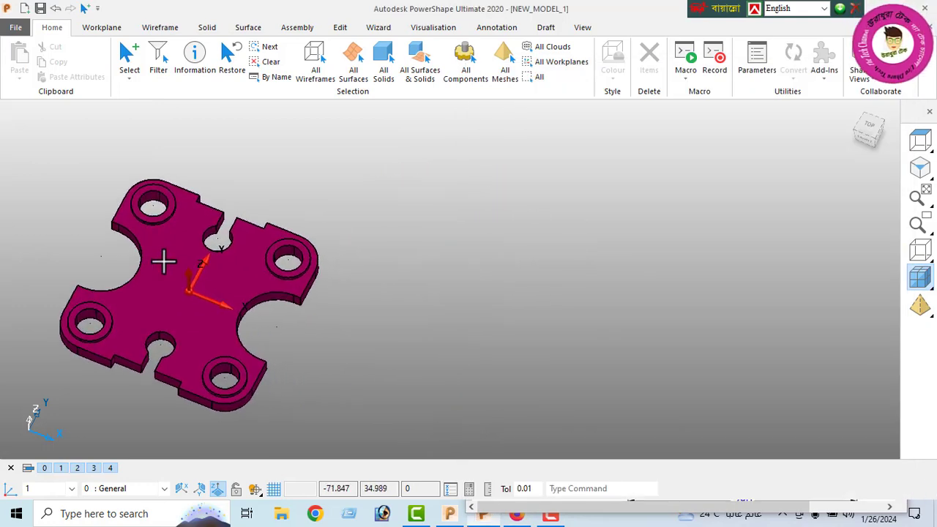
pyautogui.click(517, 517)
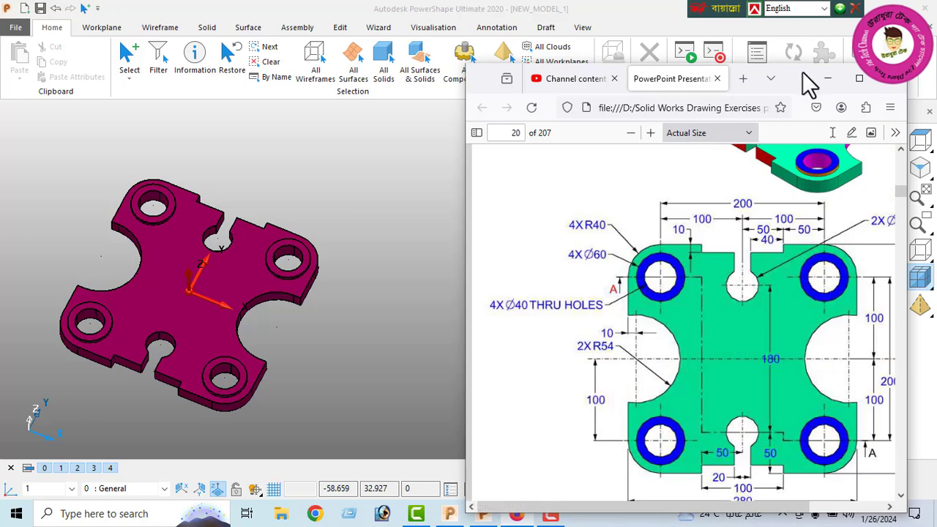
pyautogui.moveTo(809, 85); pyautogui.dragTo(779, 21)
pyautogui.scroll(5, 740, 223)
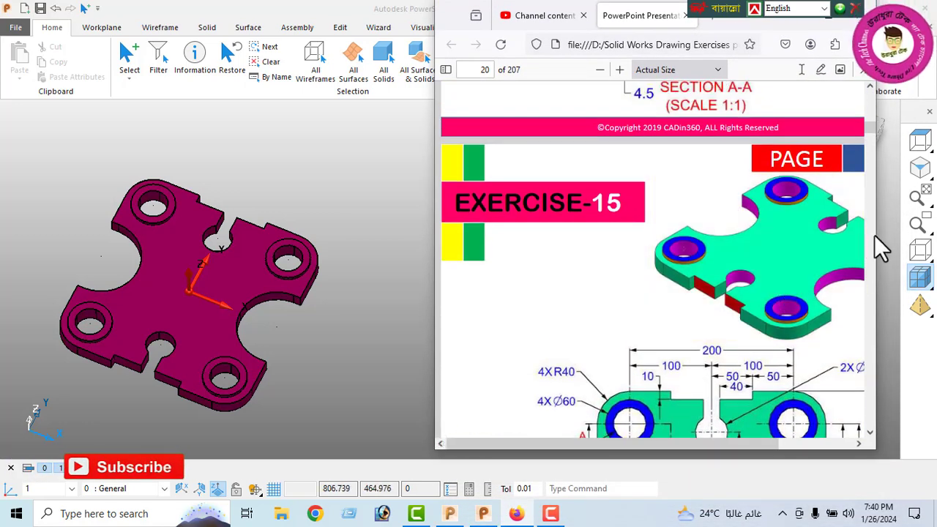
pyautogui.moveTo(875, 235); pyautogui.dragTo(928, 235)
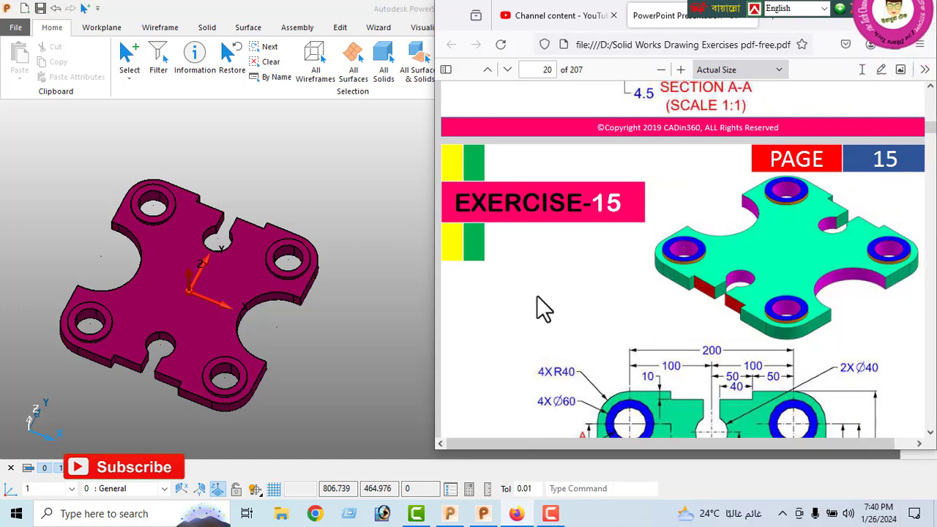
pyautogui.click(245, 300)
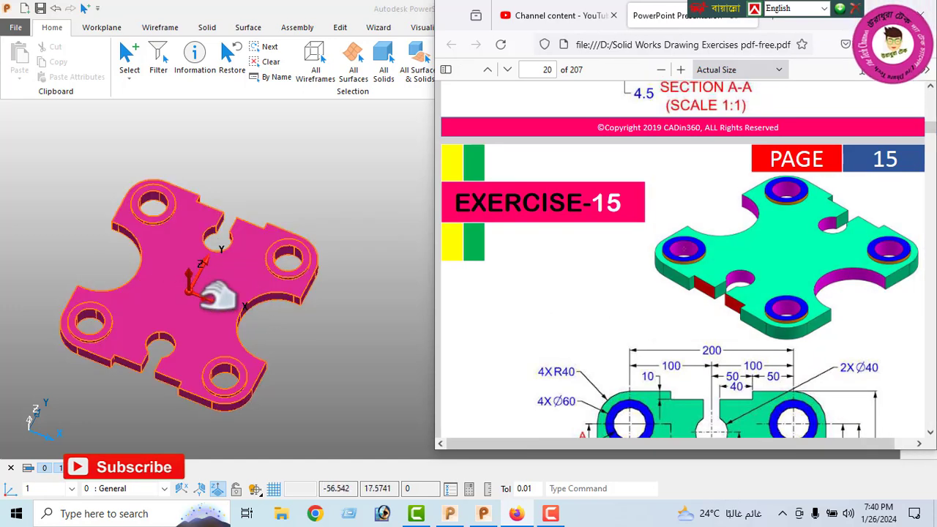
pyautogui.moveTo(224, 373)
pyautogui.mouseDown(button='middle')
pyautogui.moveTo(221, 209)
pyautogui.moveTo(192, 330)
pyautogui.mouseUp(button='middle')
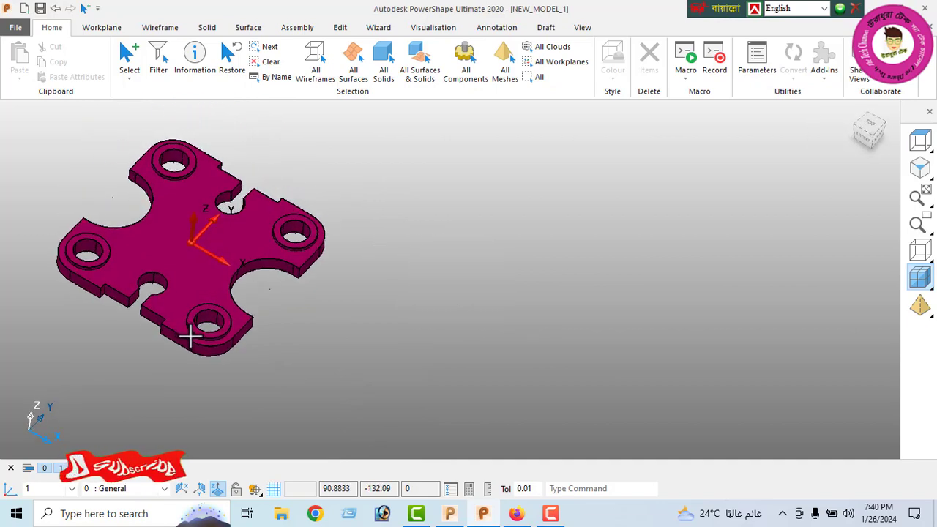
pyautogui.click(921, 169)
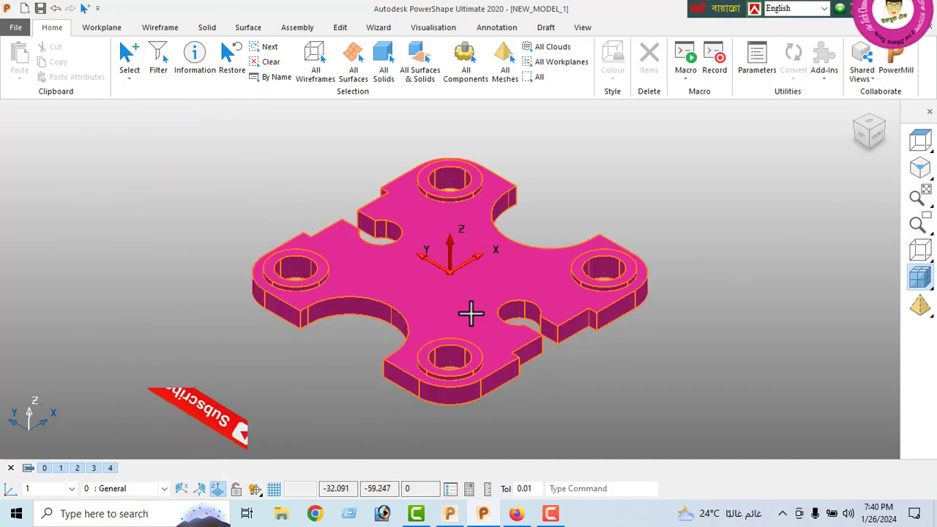